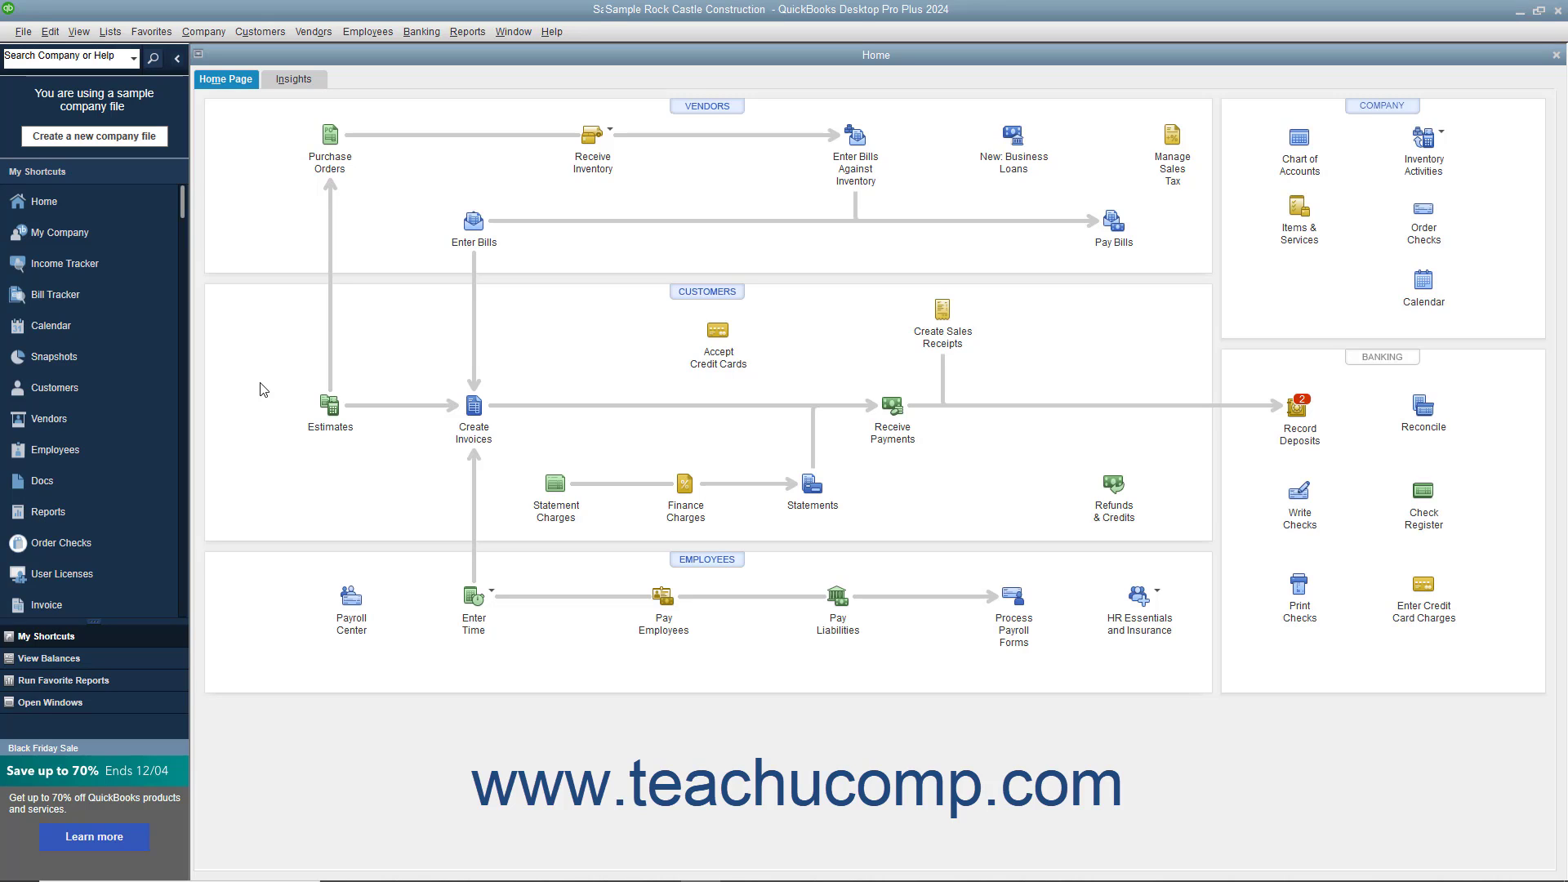
- Open the company preferences for Payments to review the receive payments, online payments and payment reminder options
{"action": "left_click", "coordinate": [52, 33]}
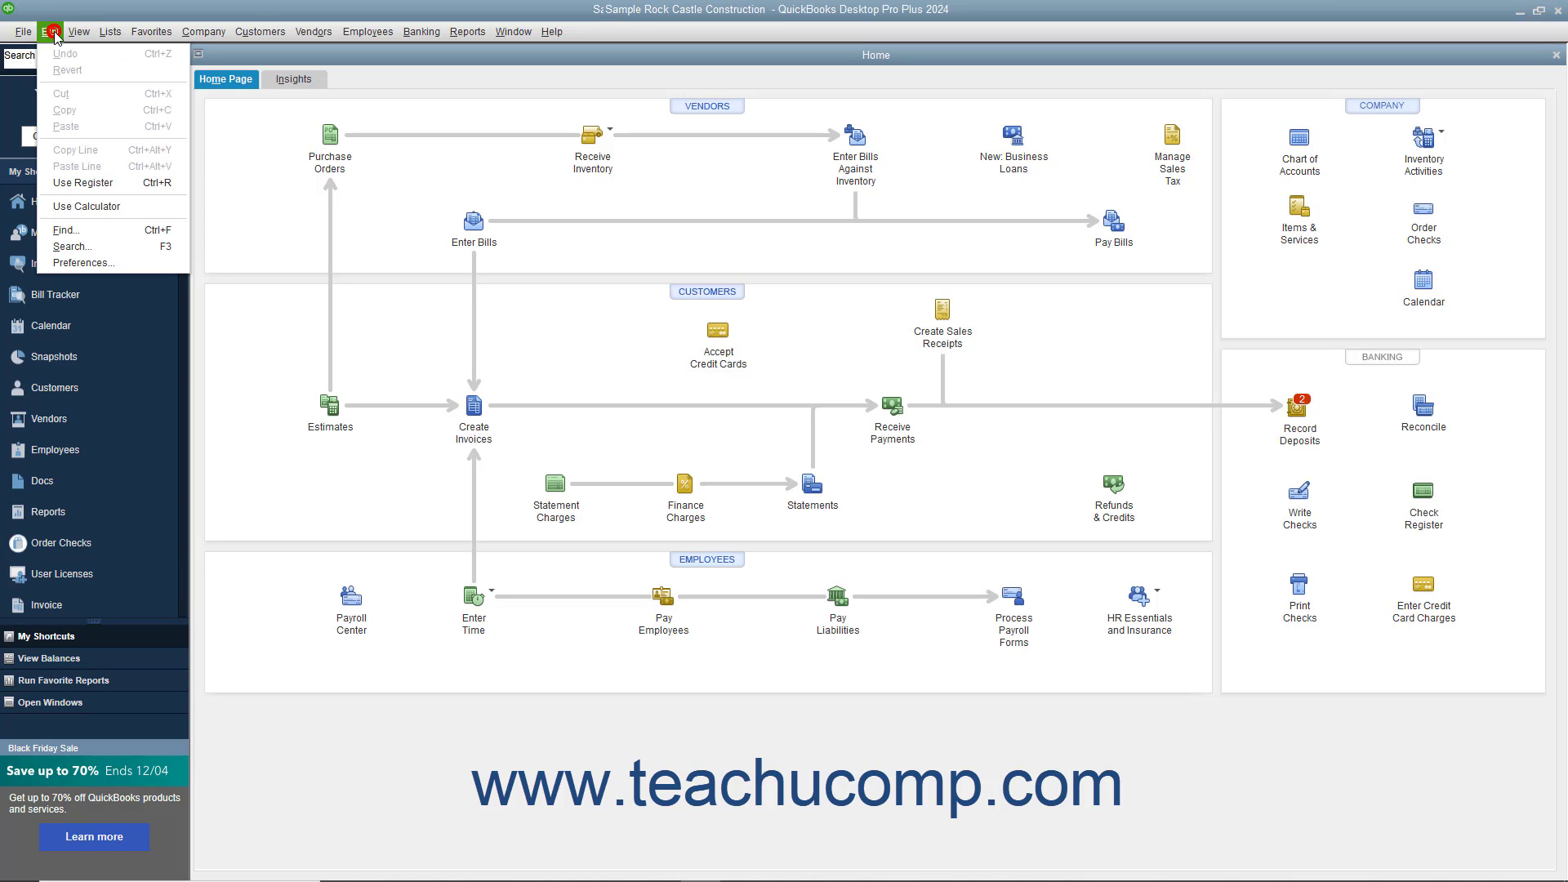
{"action": "left_click", "coordinate": [99, 266]}
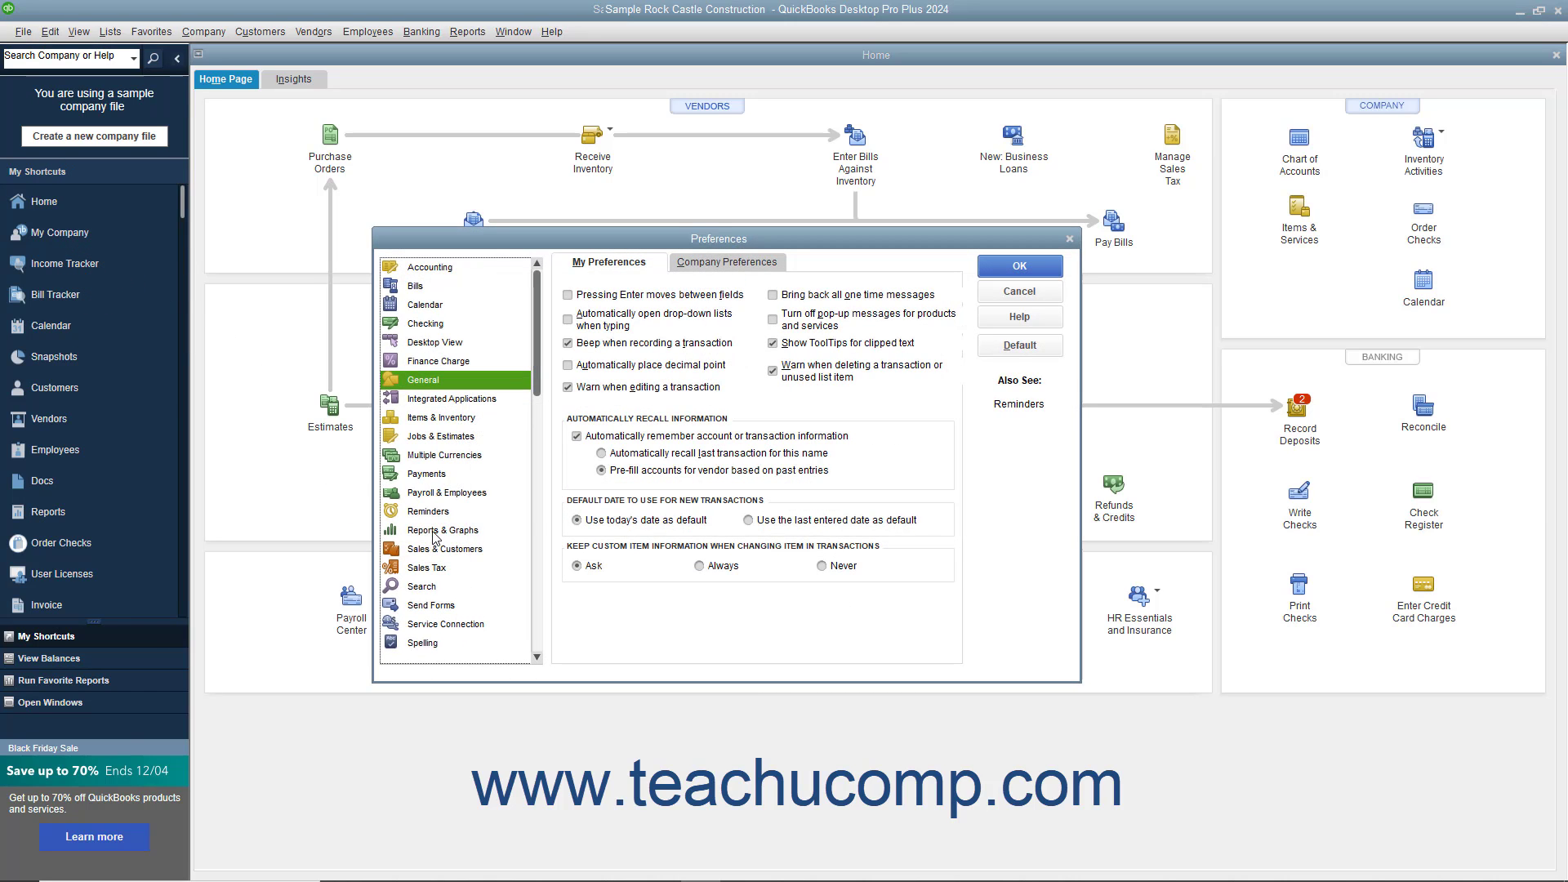
{"action": "left_click", "coordinate": [443, 477]}
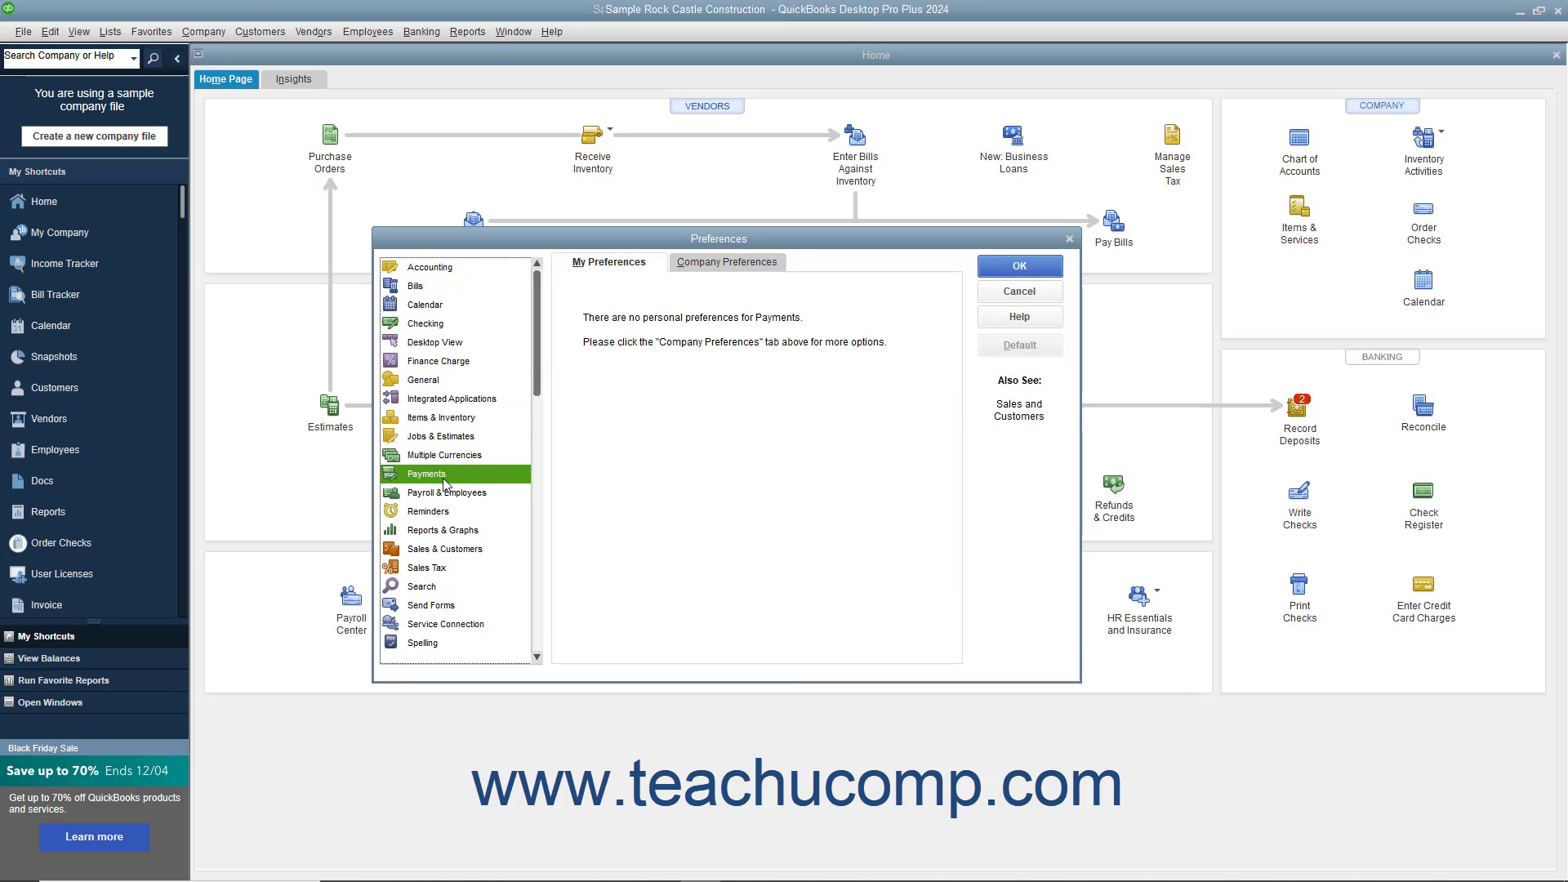
{"action": "left_click", "coordinate": [747, 263]}
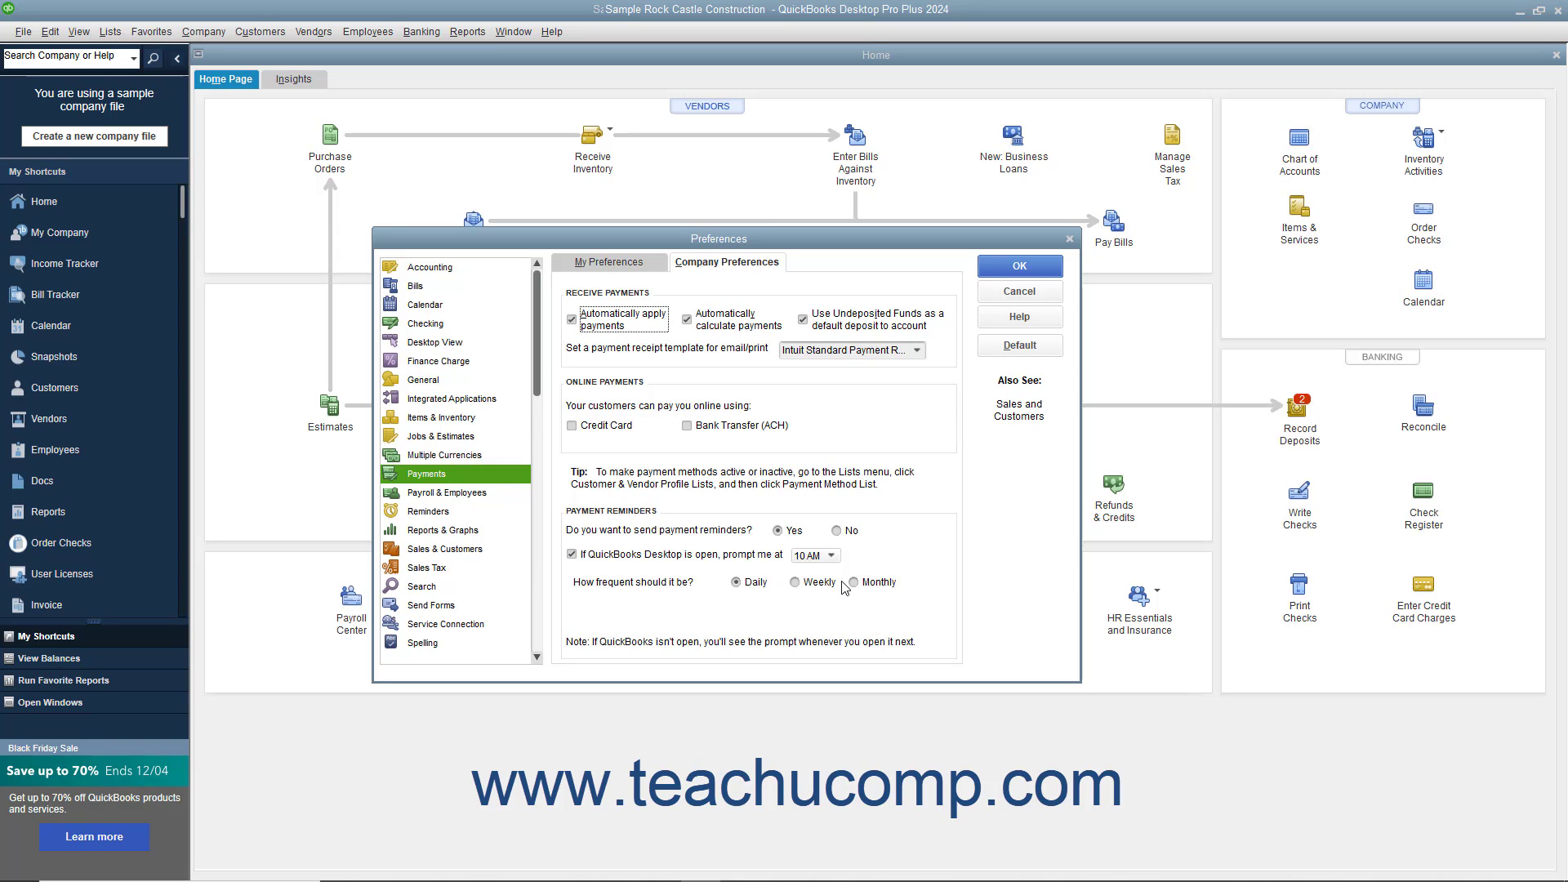
- Try Weekly and Monthly payment reminder frequencies and turning off the timed prompt, restoring Daily and the enabled prompt
{"action": "left_click", "coordinate": [813, 588]}
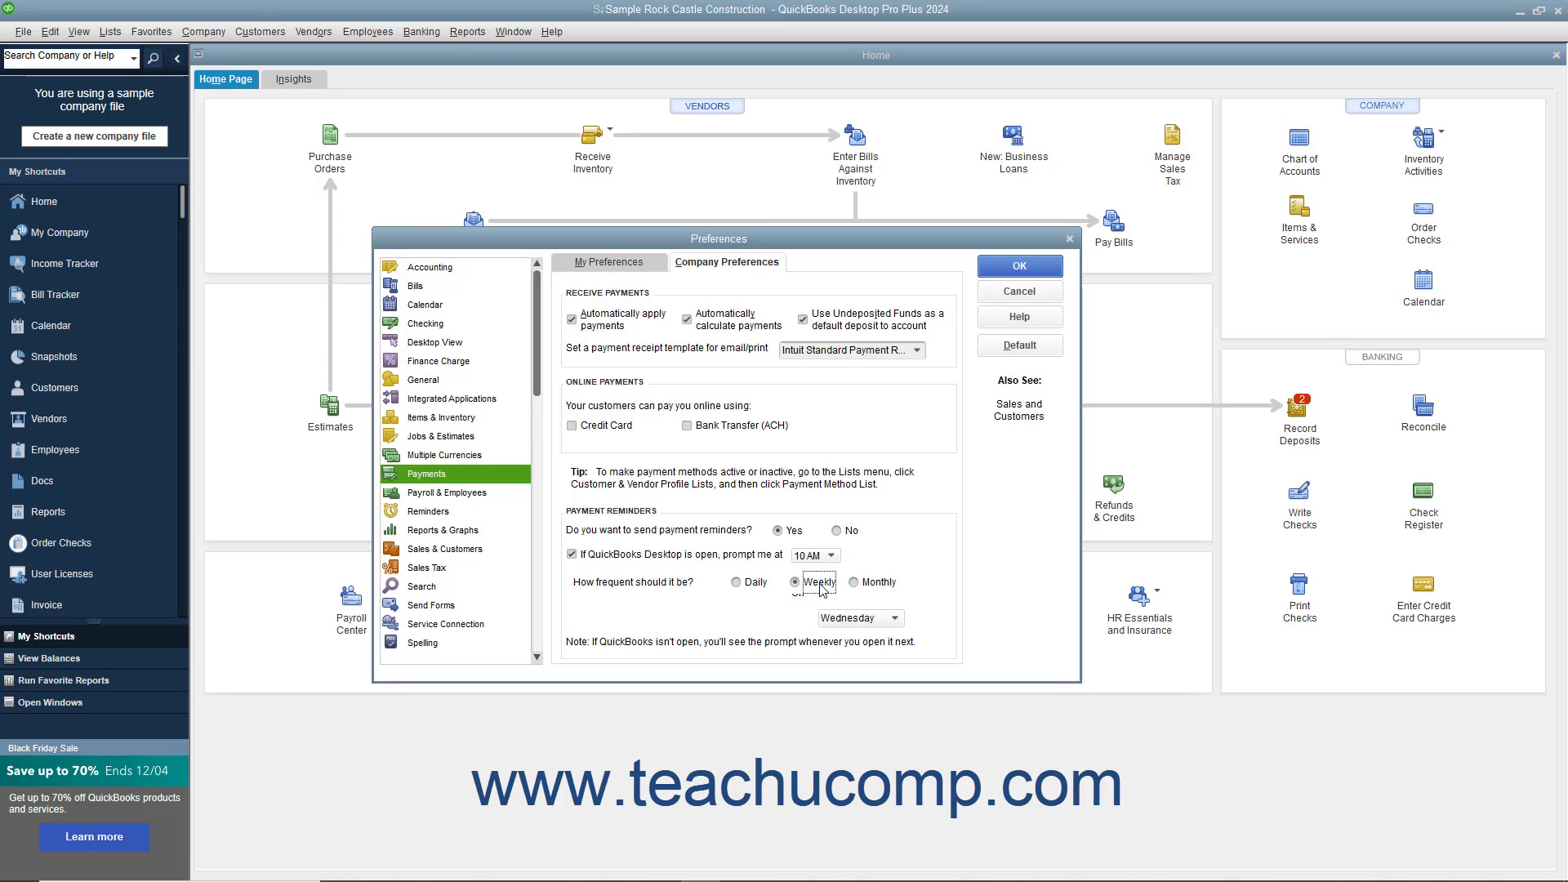
{"action": "left_click", "coordinate": [857, 587]}
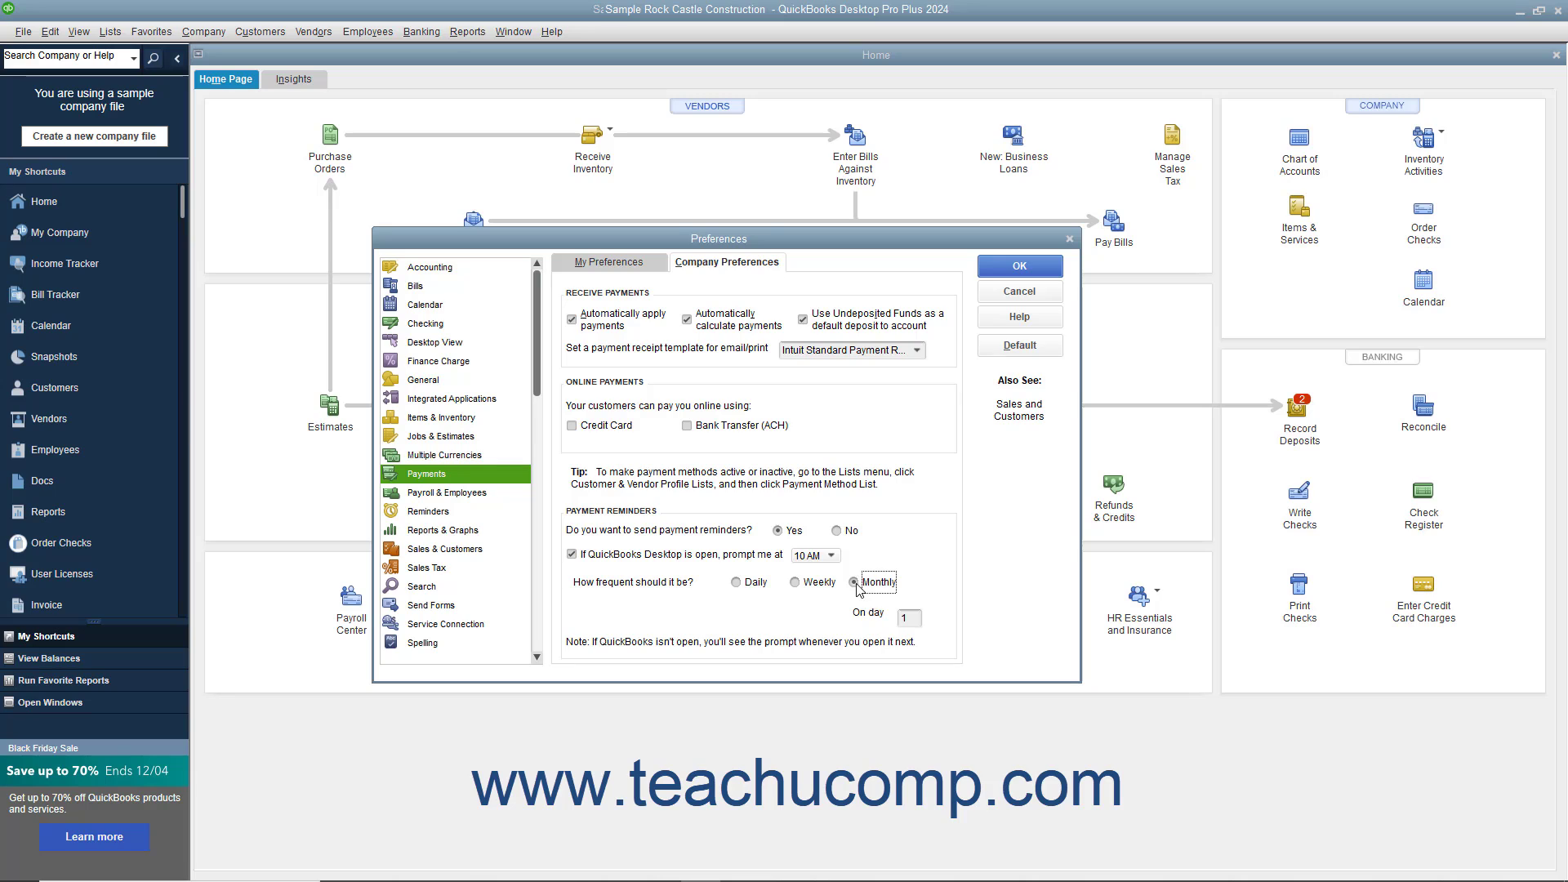
{"action": "left_click", "coordinate": [743, 583]}
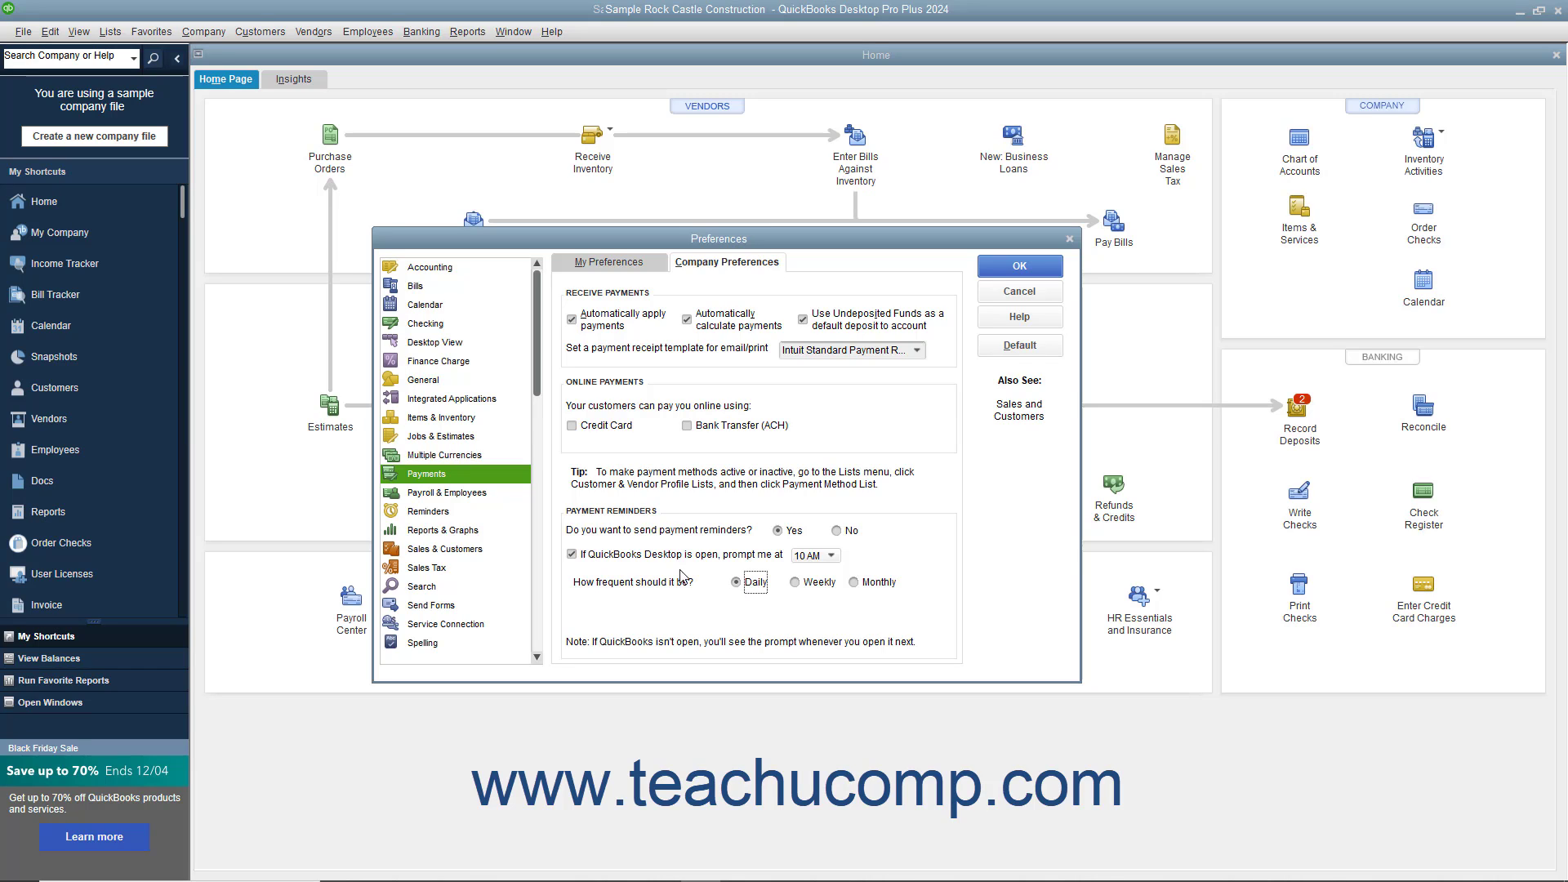
{"action": "left_click", "coordinate": [585, 560]}
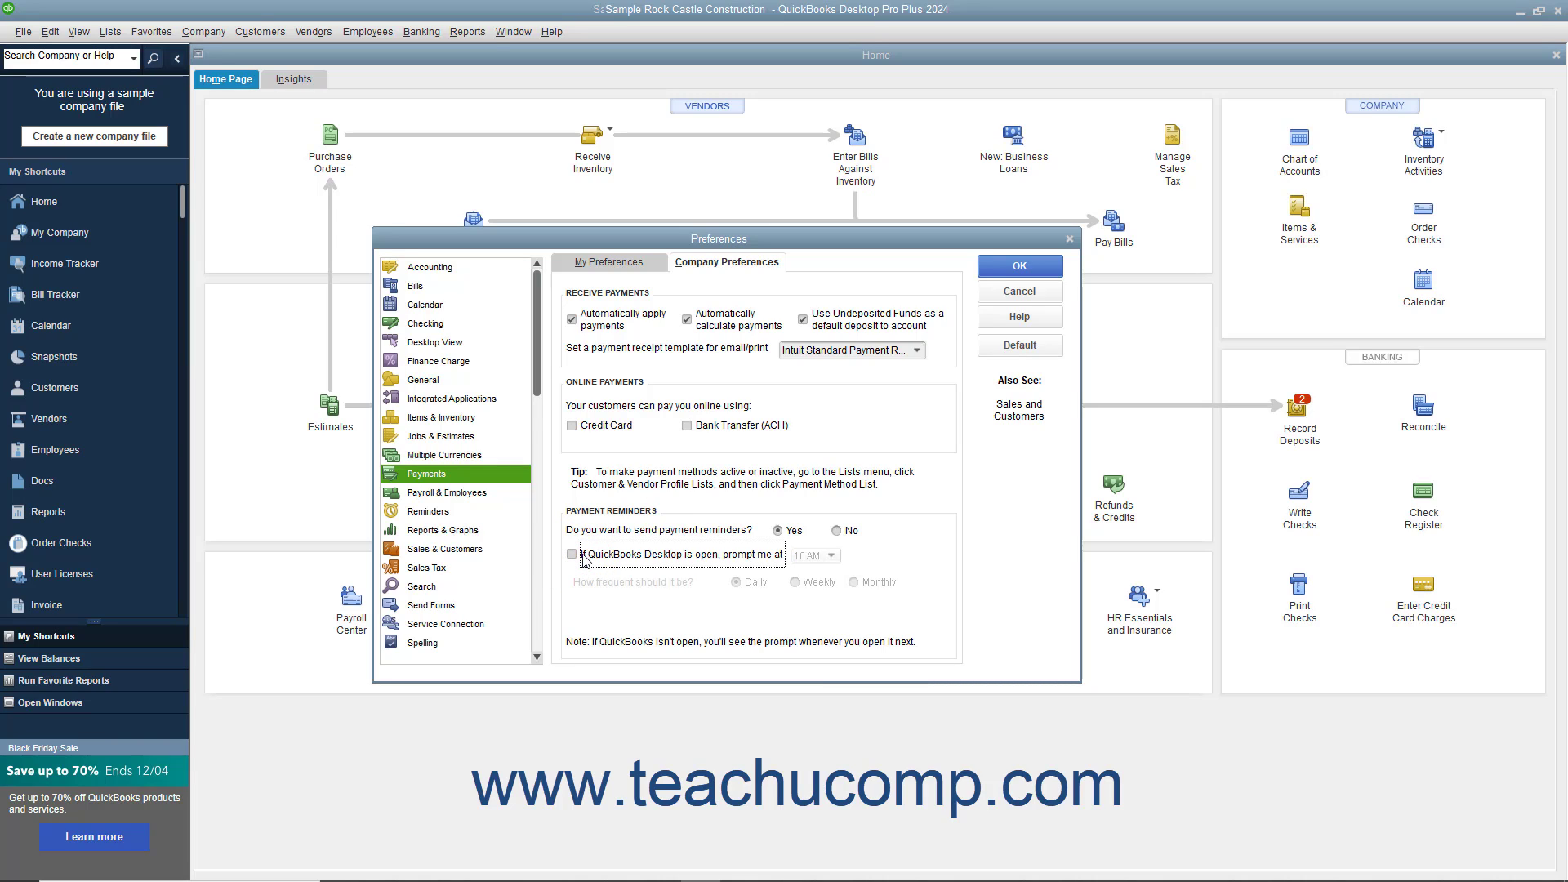
{"action": "left_click", "coordinate": [585, 560]}
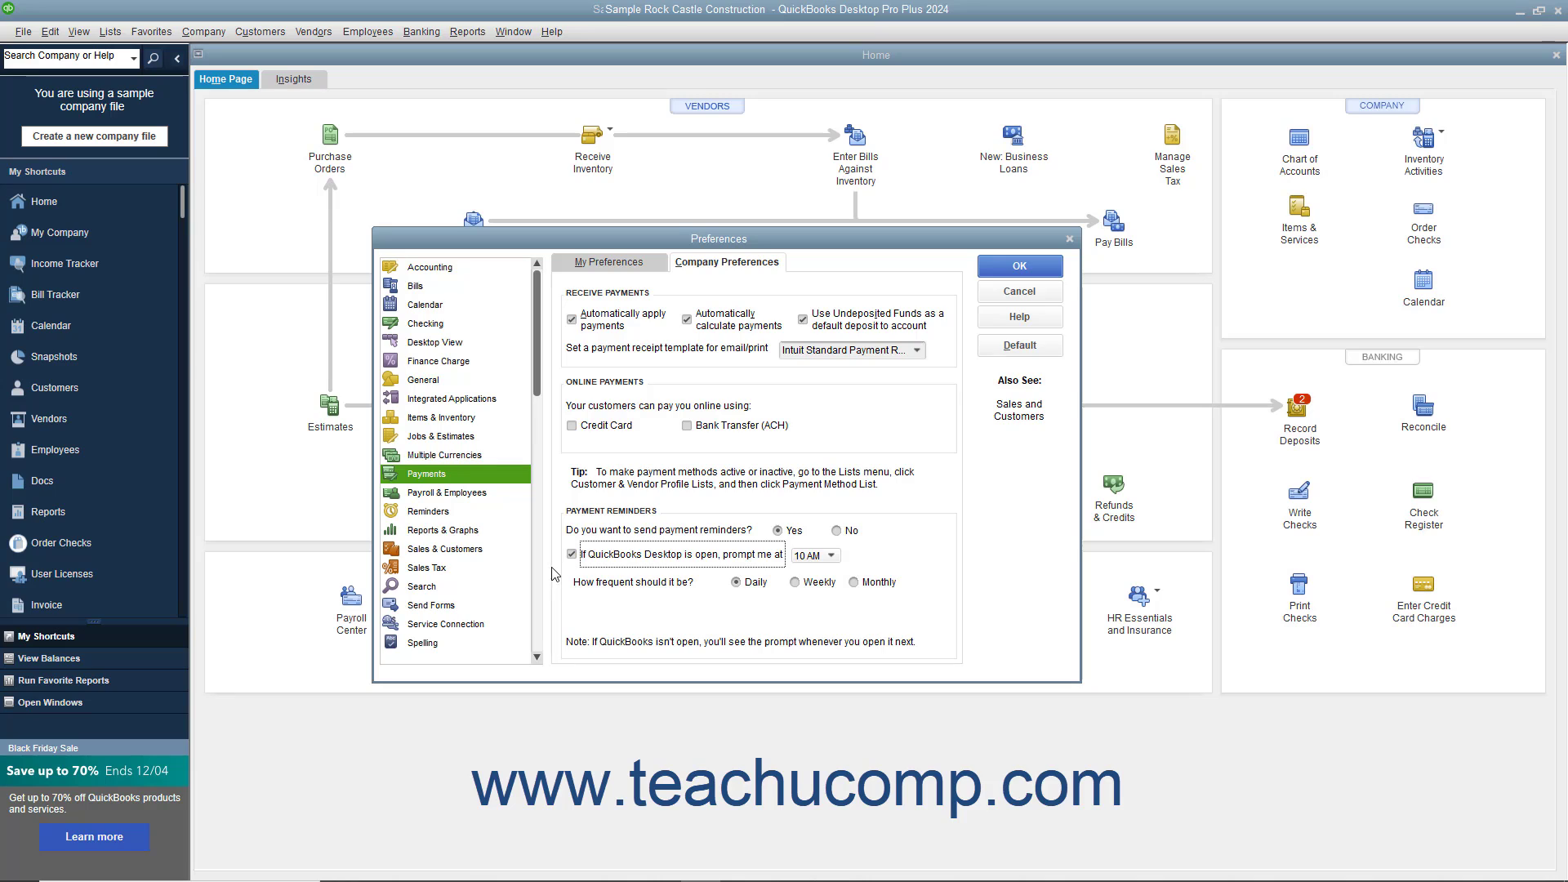
- Review the personal Send Forms e-mail preferences and close the preferences with OK
{"action": "left_click", "coordinate": [468, 608]}
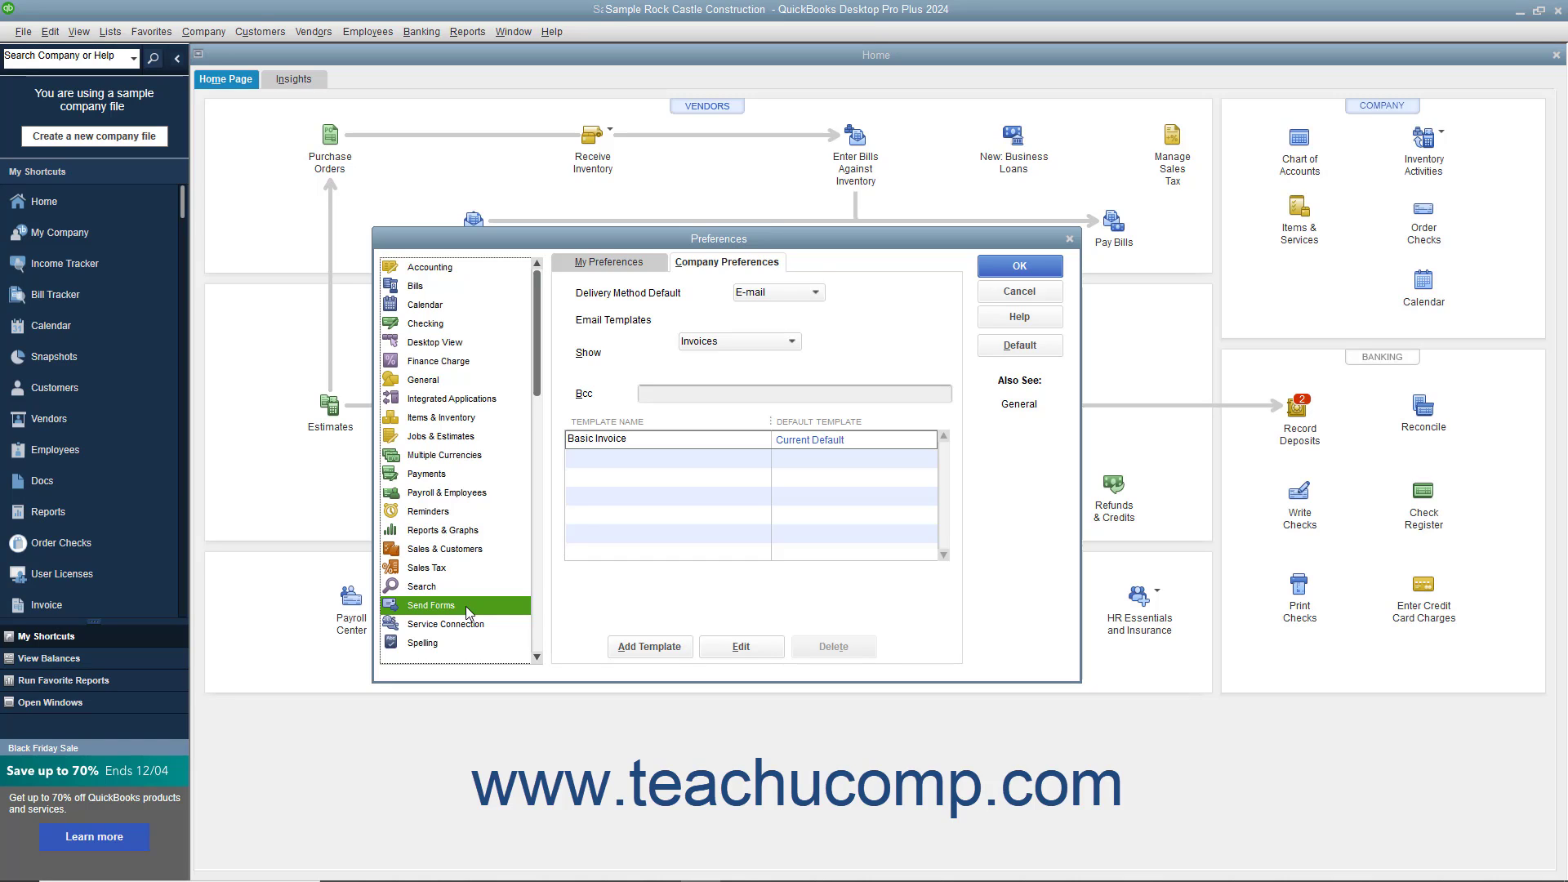
{"action": "left_click", "coordinate": [628, 262]}
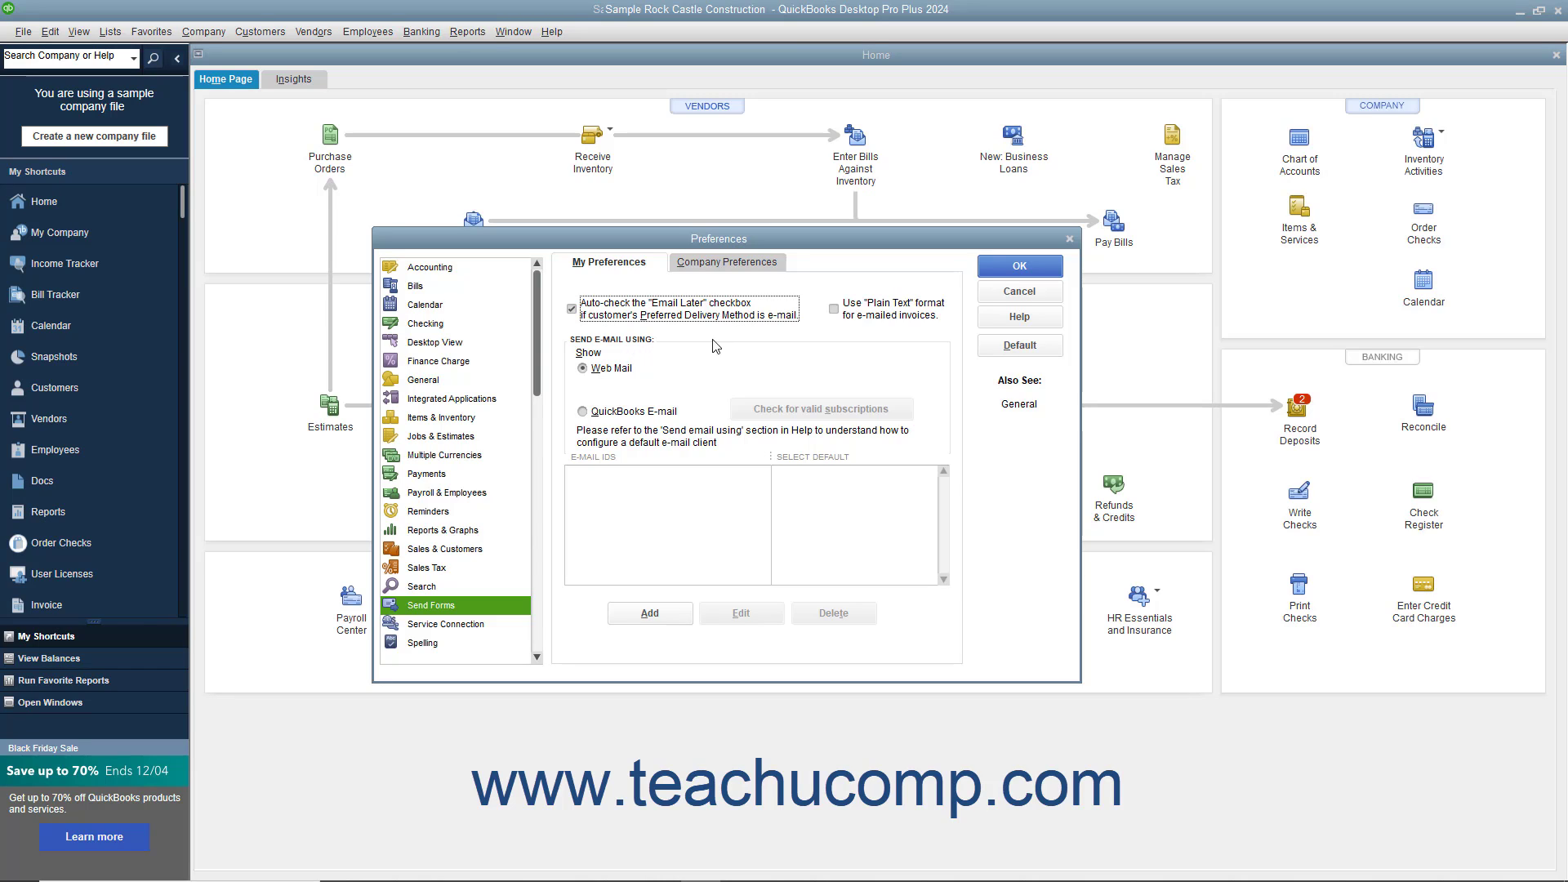
{"action": "left_click", "coordinate": [998, 266]}
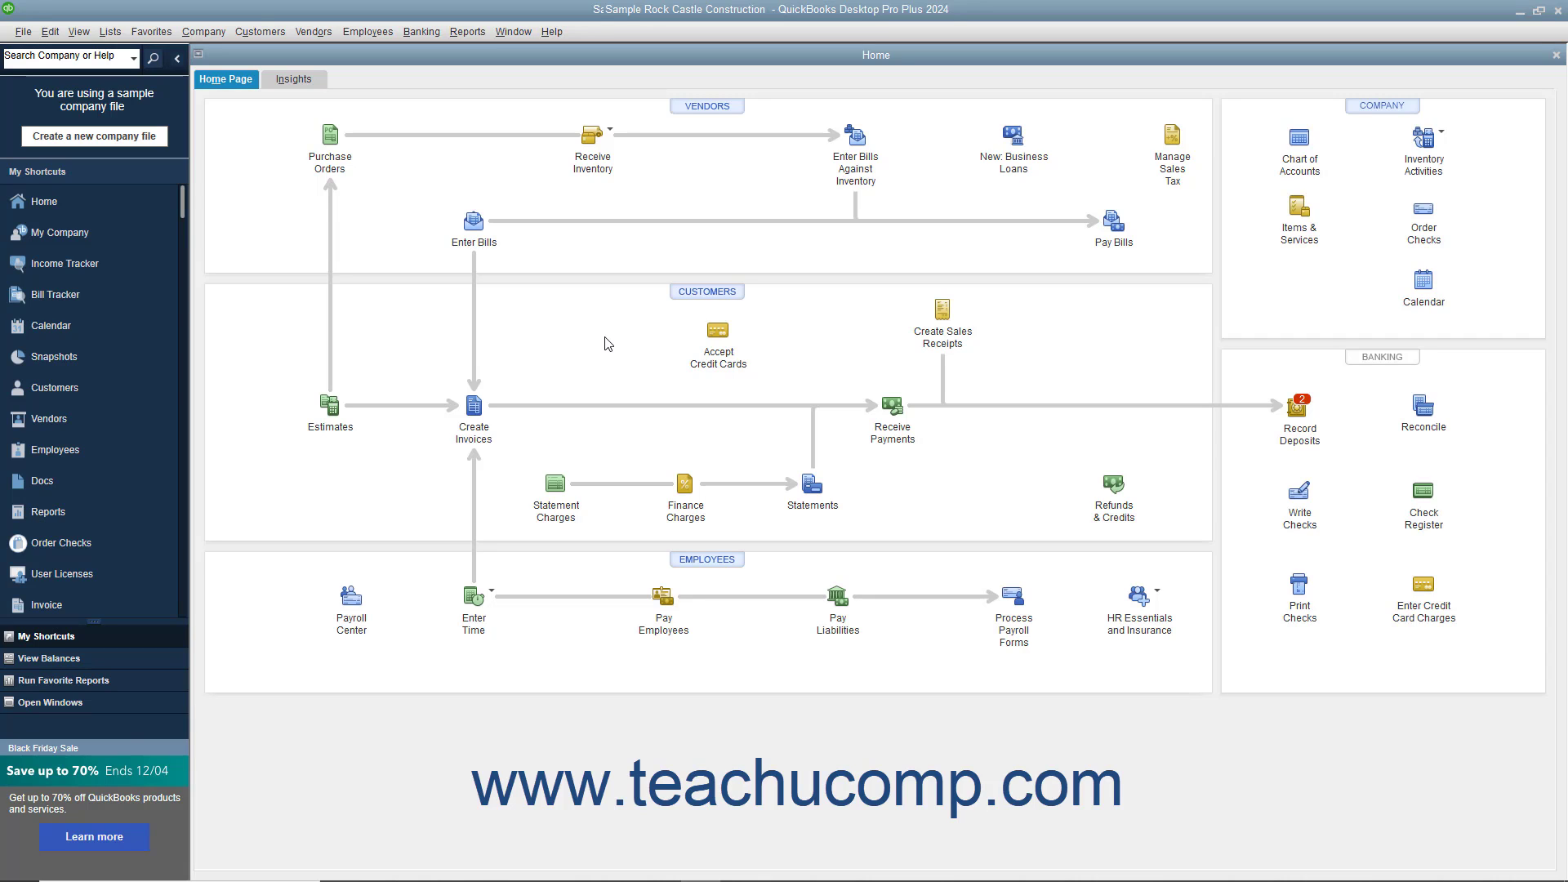
- Open payment reminder scheduling for customers and get started with a new invoice schedule
{"action": "left_click", "coordinate": [272, 33]}
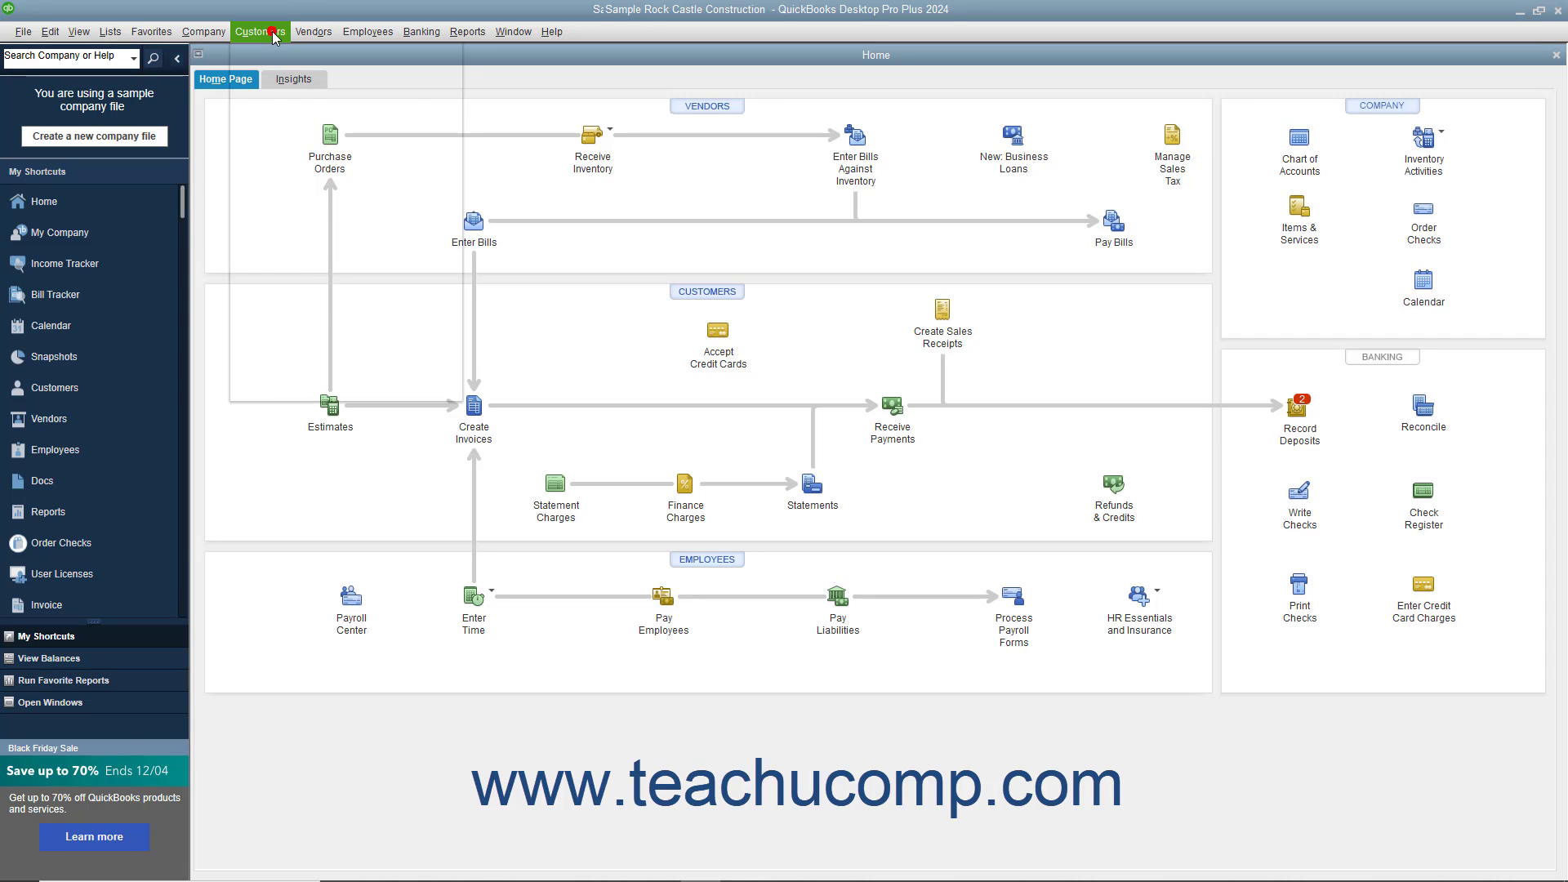
{"action": "mouse_move", "coordinate": [319, 216]}
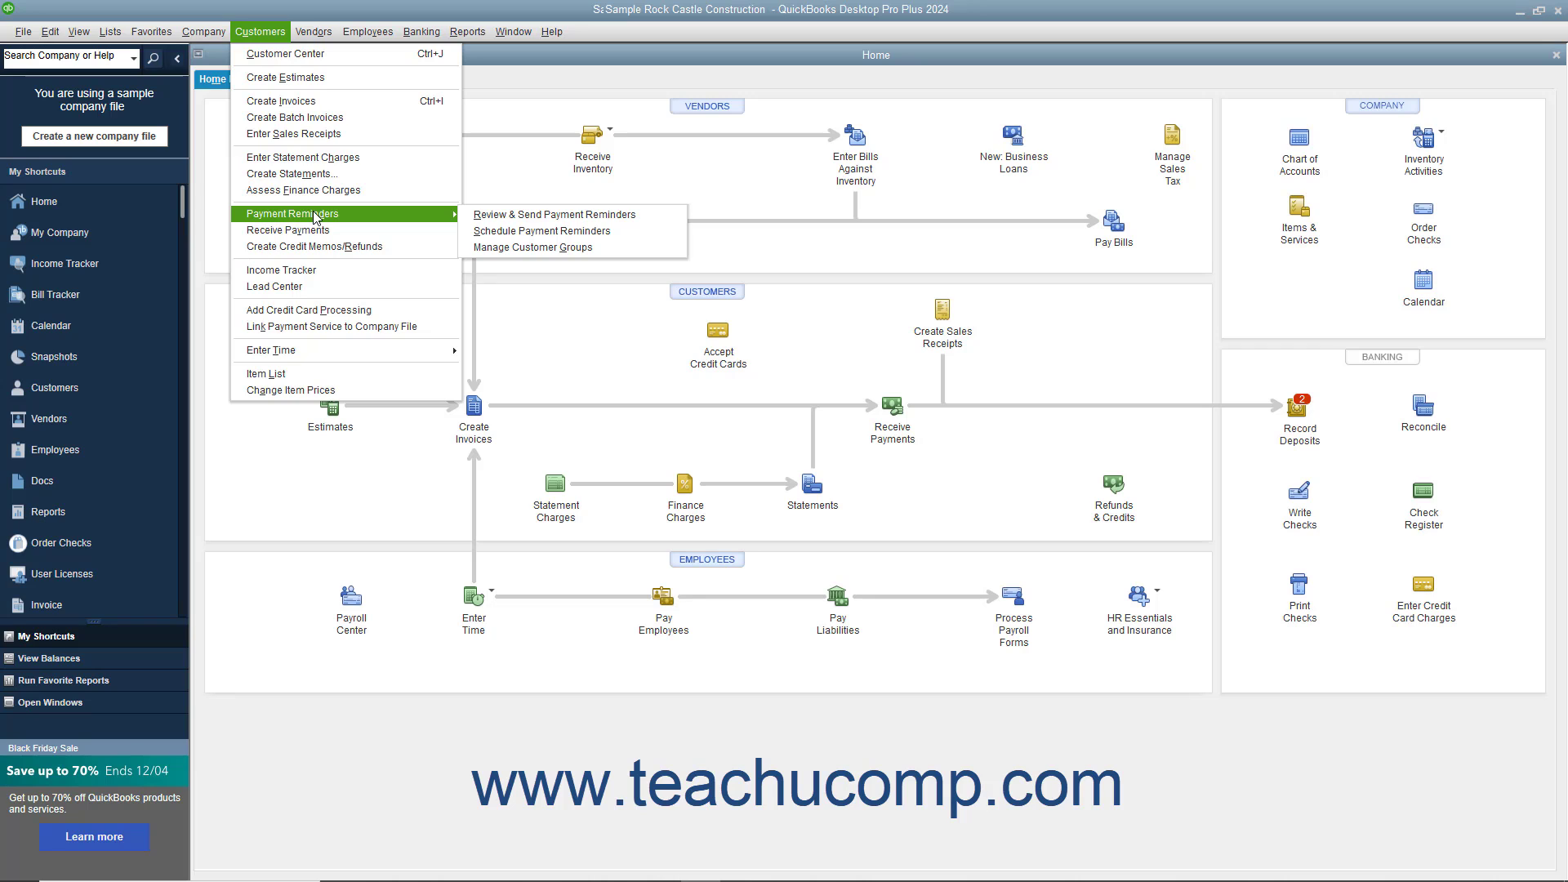
{"action": "left_click", "coordinate": [512, 233]}
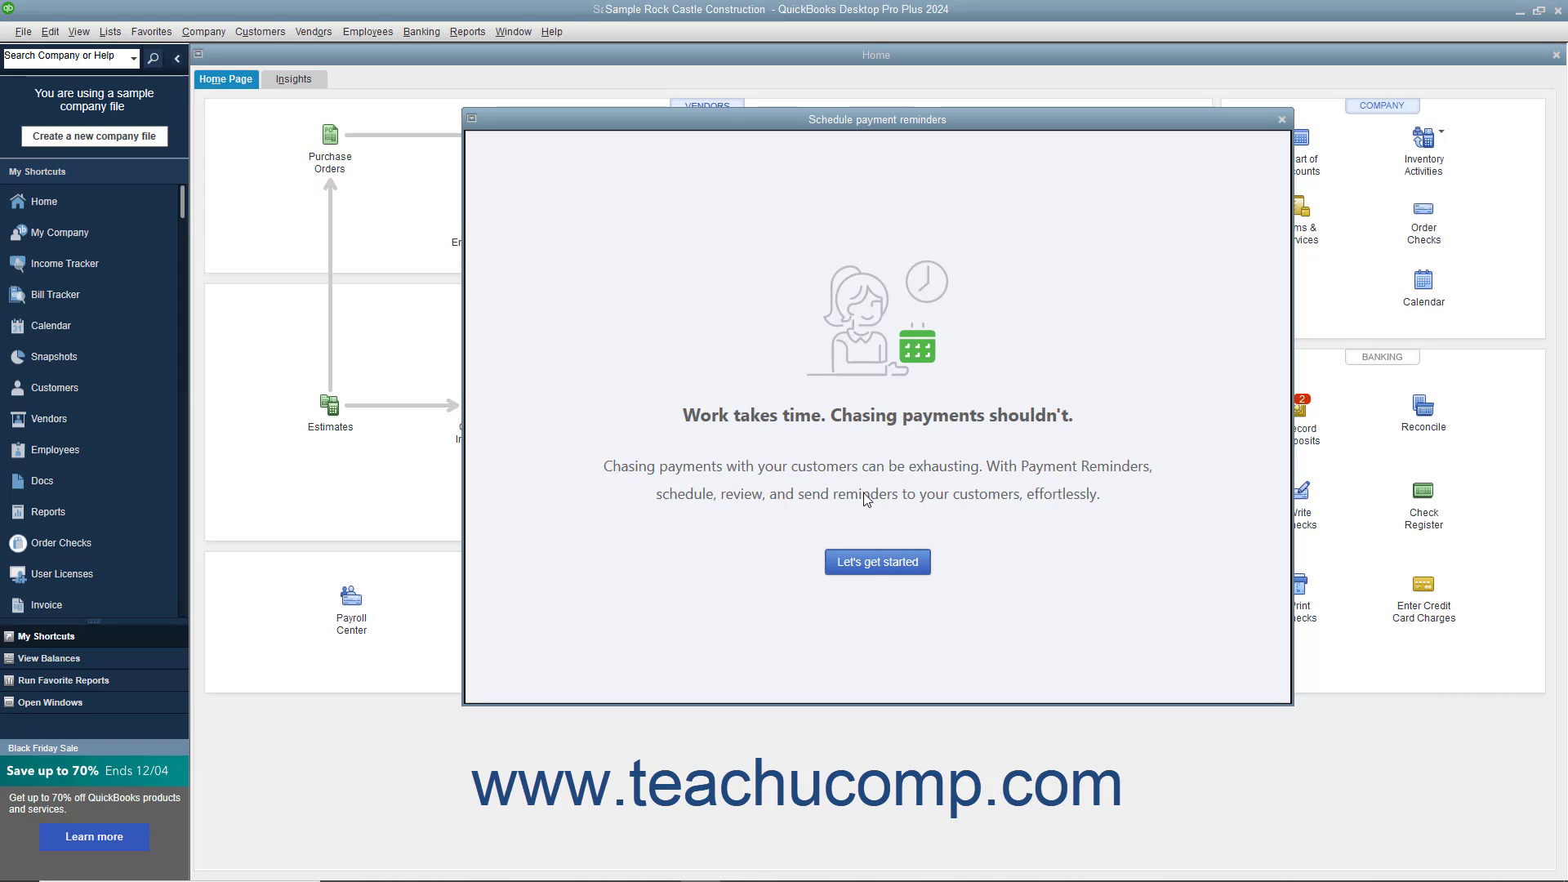
{"action": "left_click", "coordinate": [870, 573]}
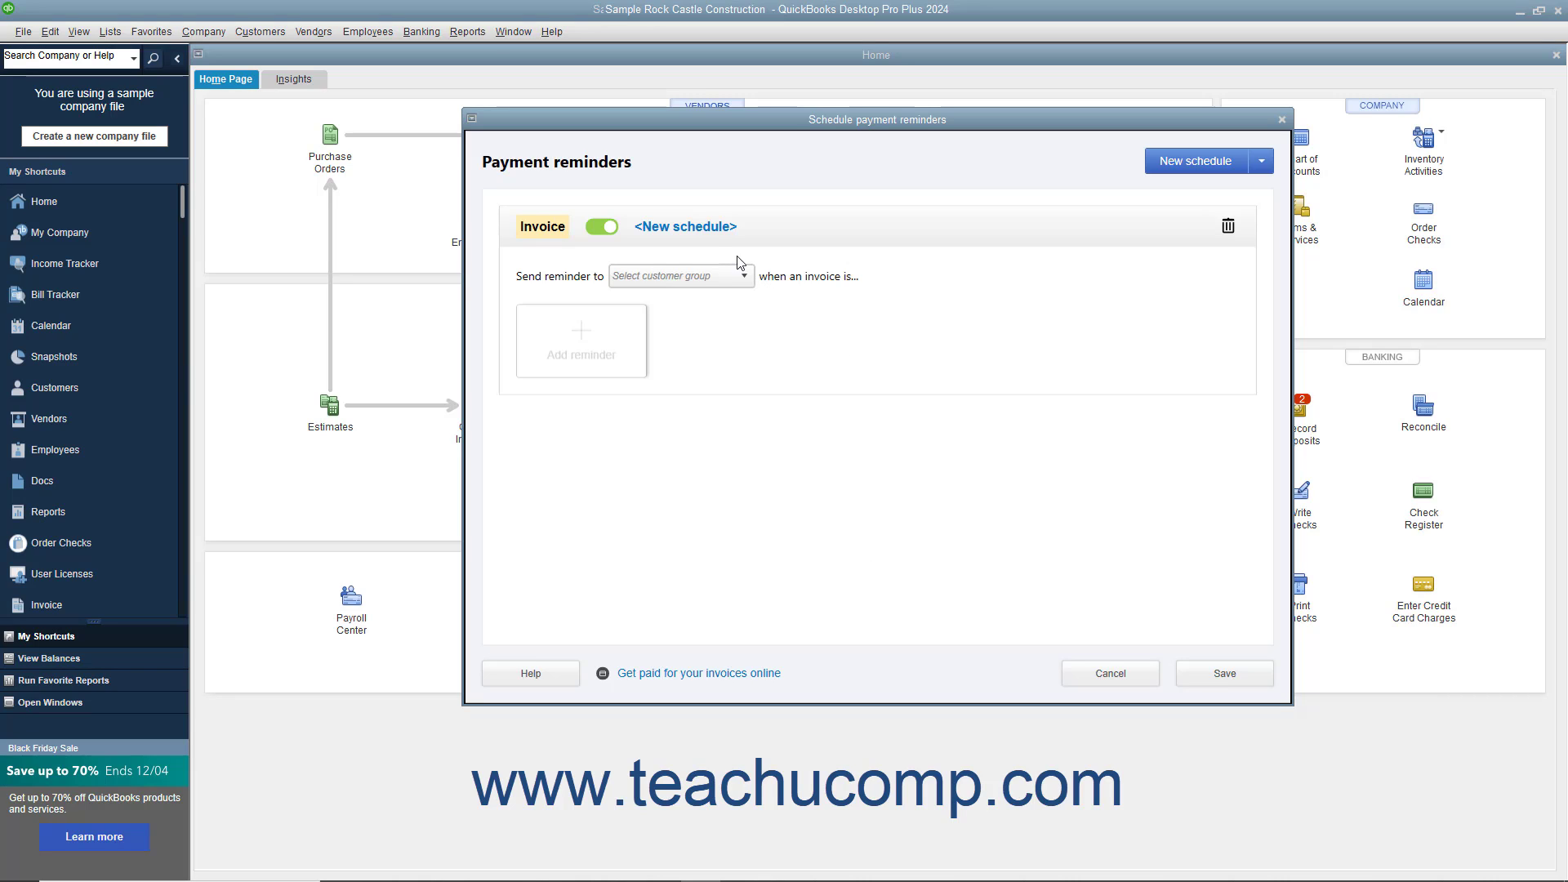
- Rename the new invoice reminder schedule as "Current Invoices"
{"action": "left_click", "coordinate": [699, 231]}
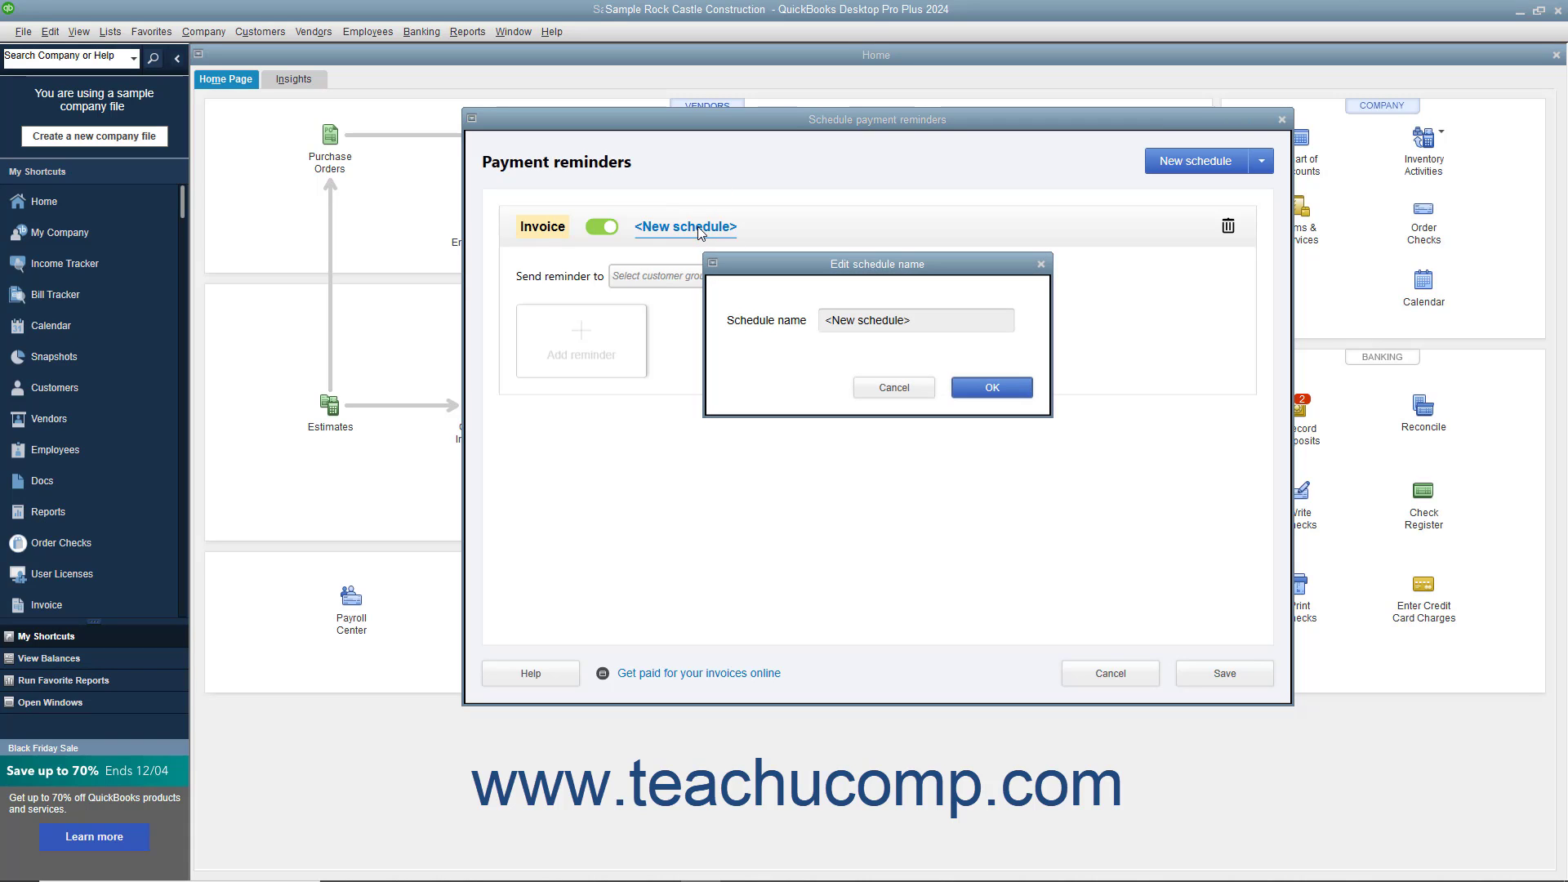
{"action": "triple_click", "coordinate": [939, 319]}
{"action": "type", "text": "Current Invoices"}
{"action": "left_click", "coordinate": [970, 387]}
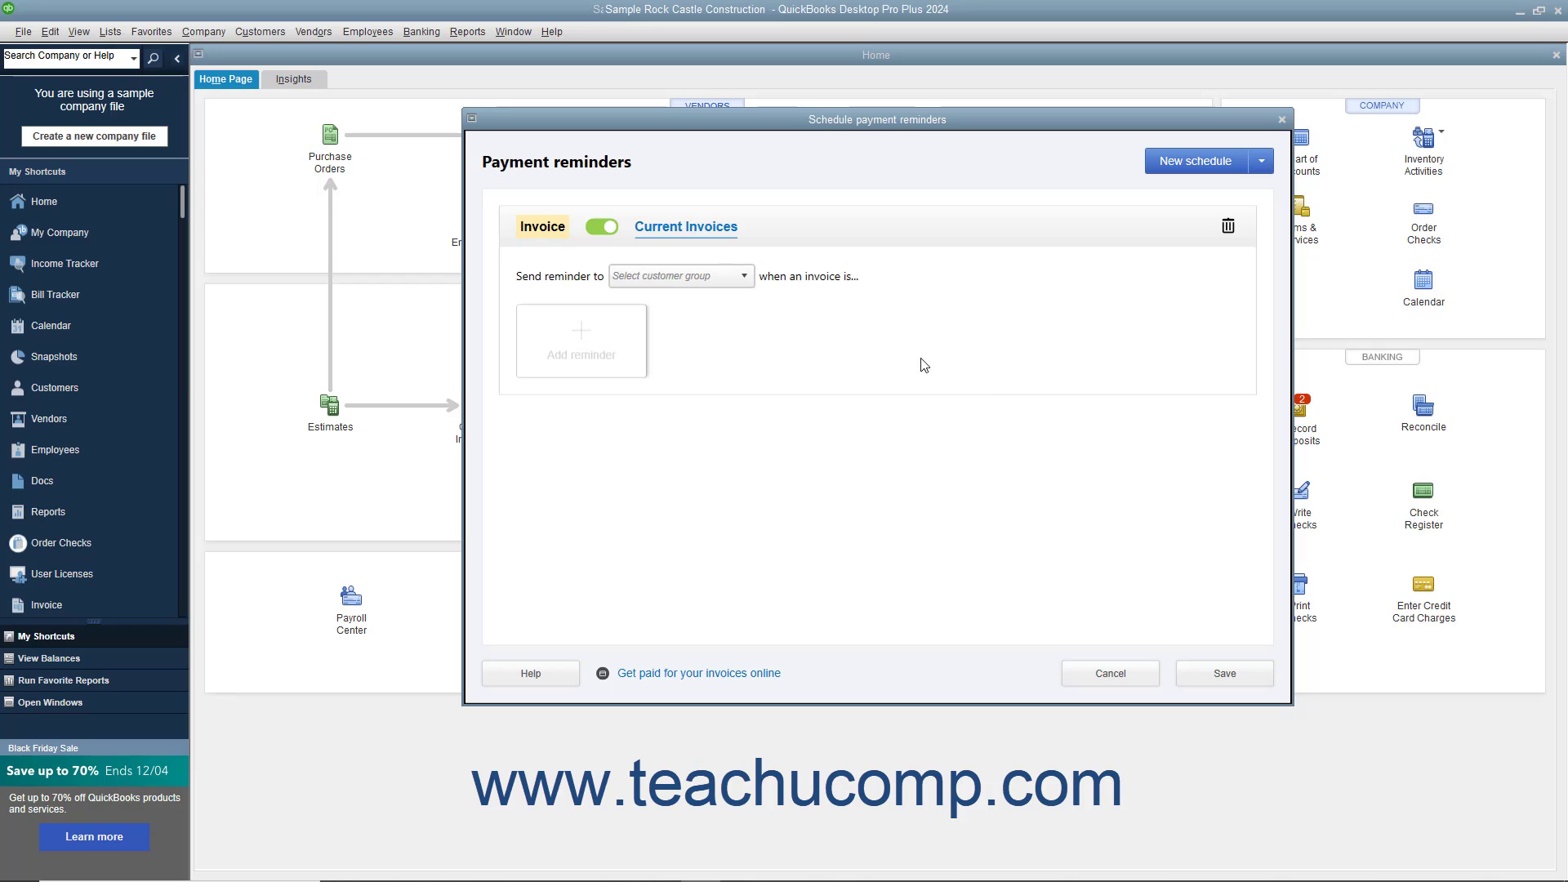
- Start a new customer group for the schedule named "All customers" with no description, and proceed to field selection
{"action": "left_click", "coordinate": [744, 277]}
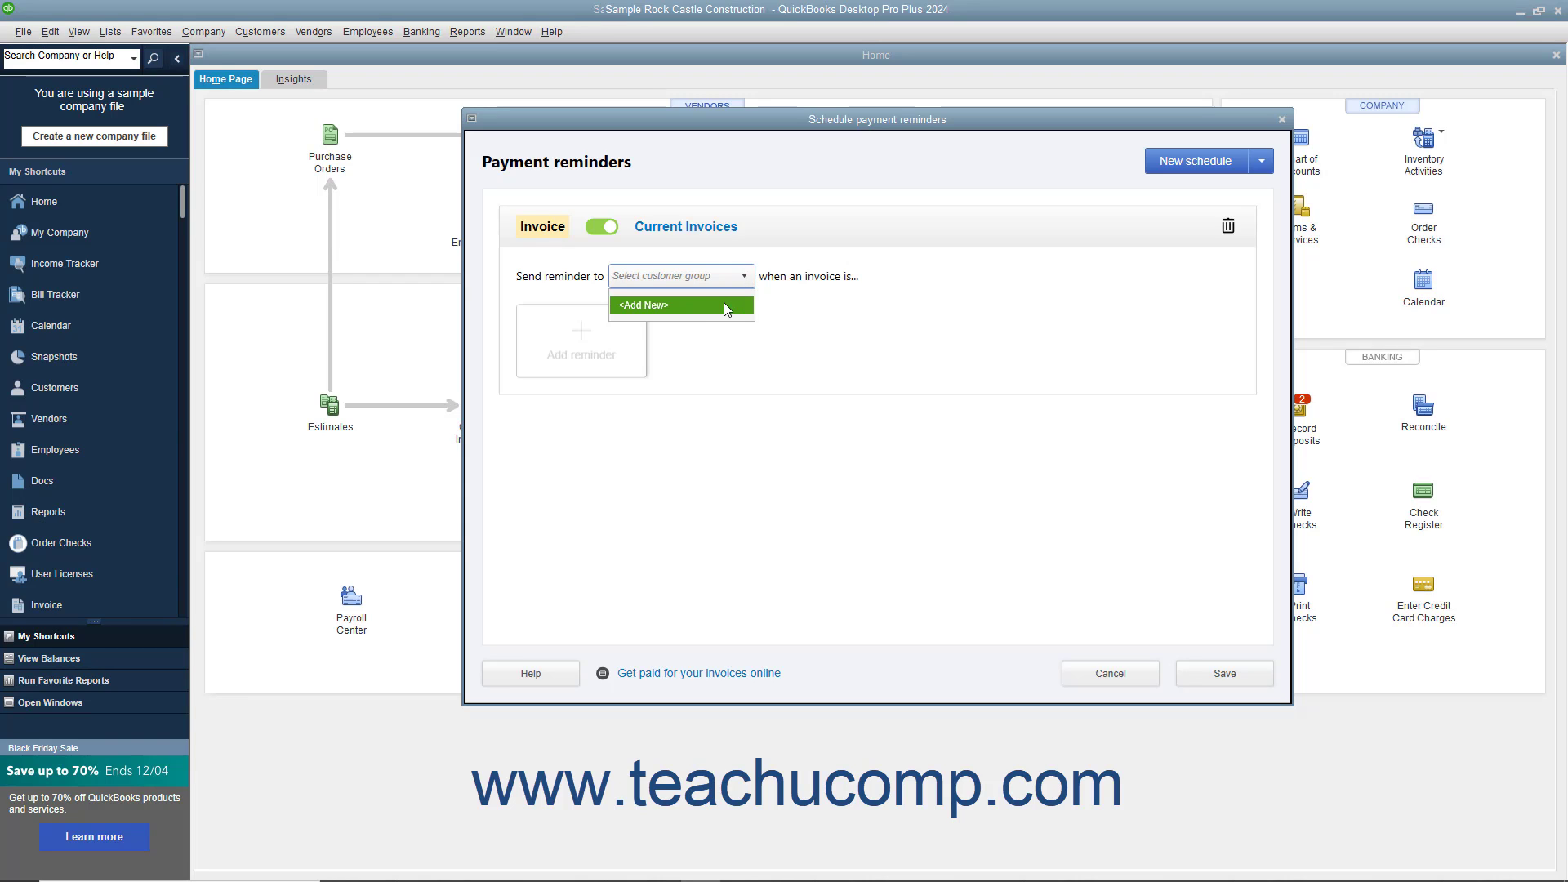
{"action": "left_click", "coordinate": [719, 305]}
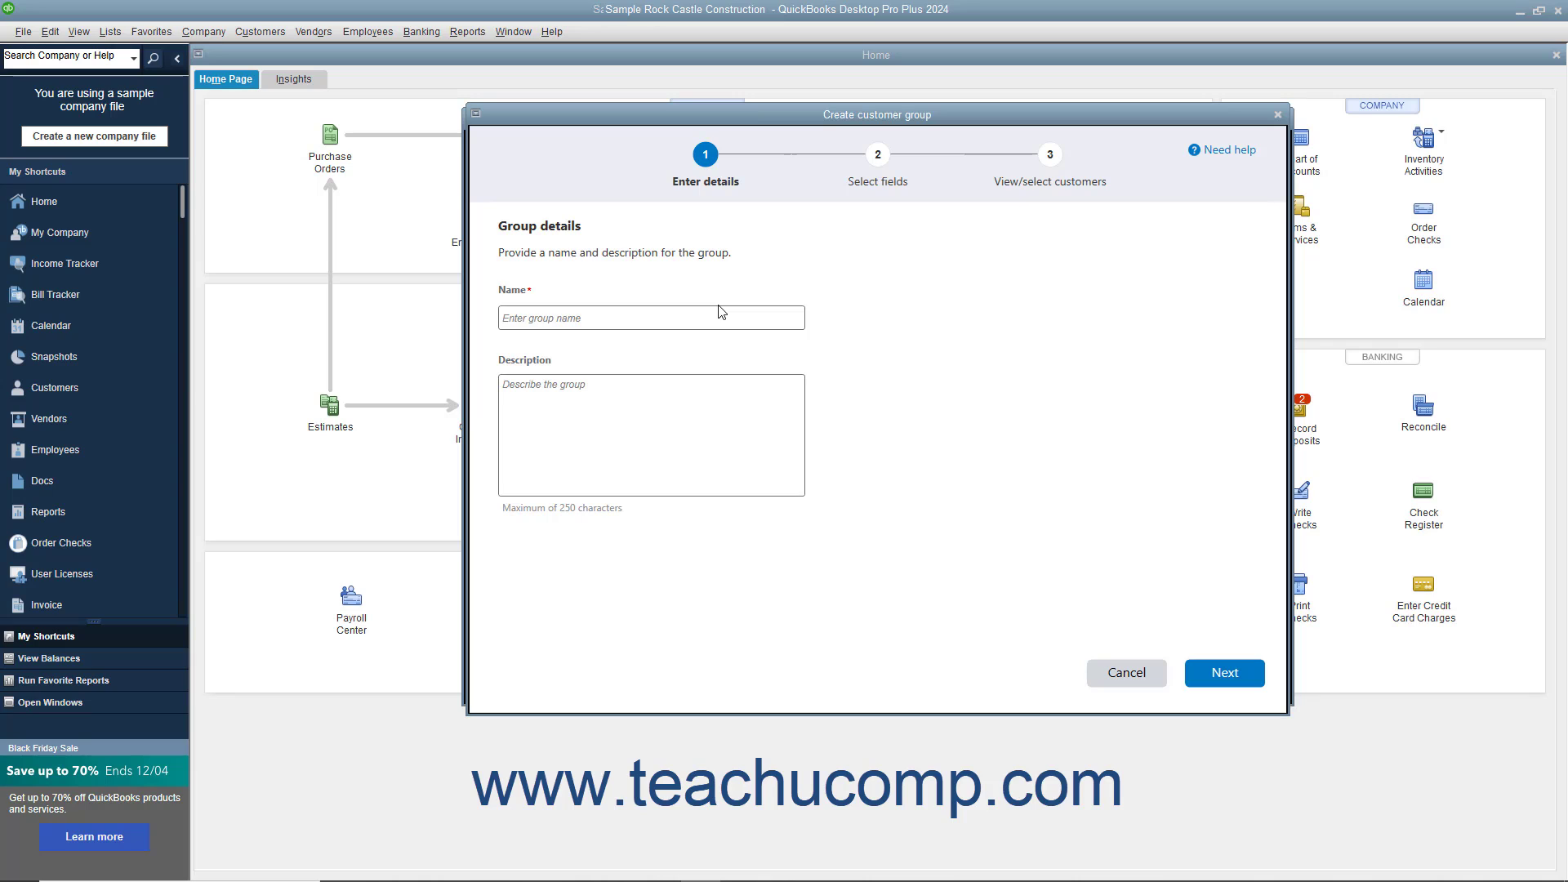
{"action": "left_click", "coordinate": [716, 317]}
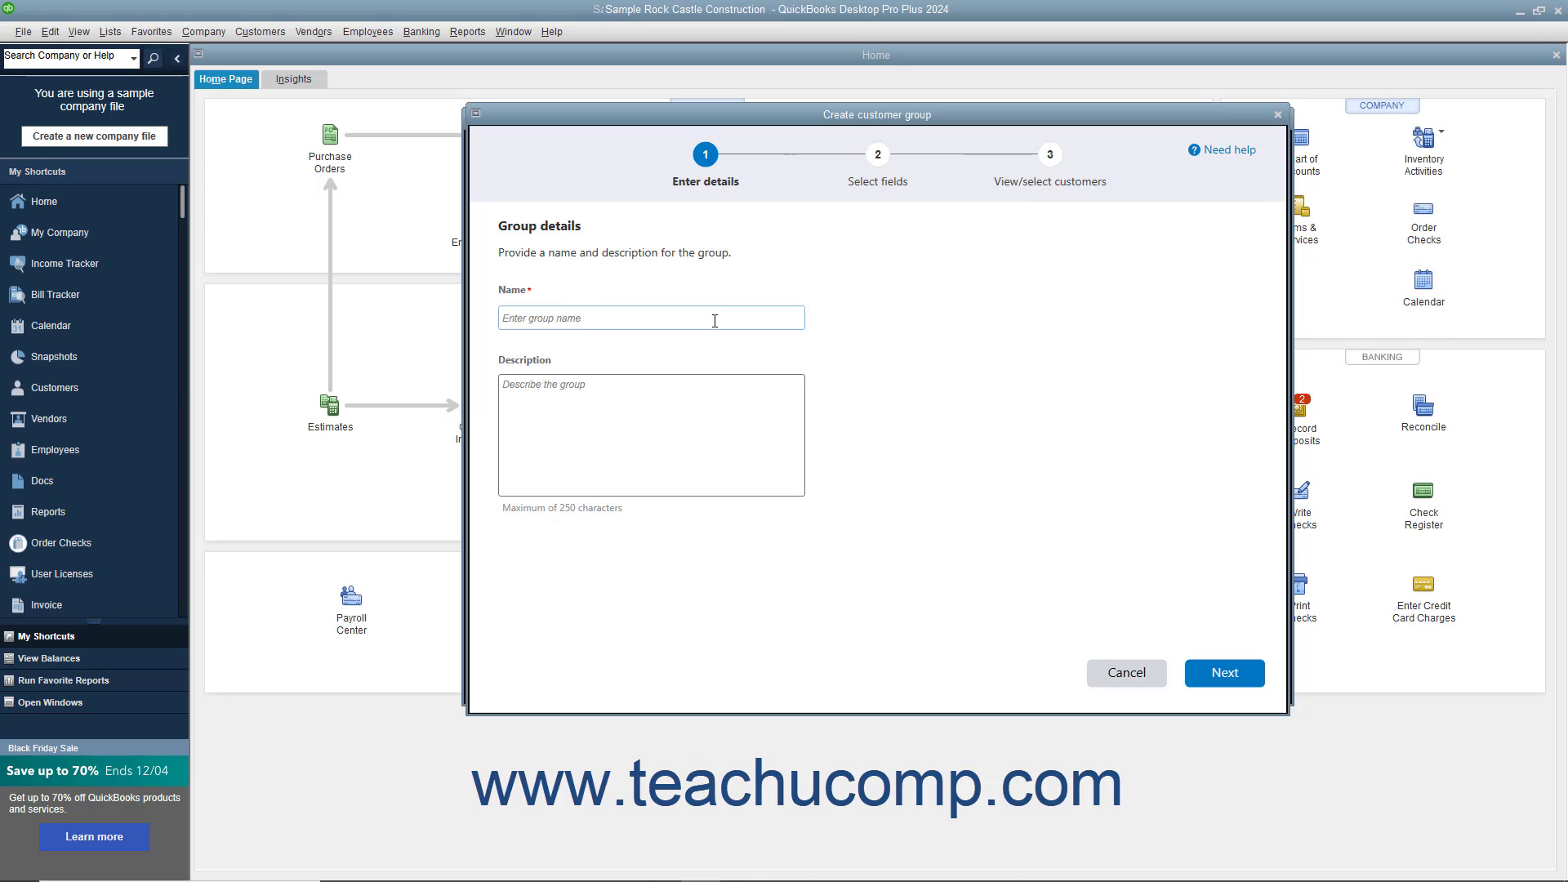
{"action": "left_click", "coordinate": [715, 321]}
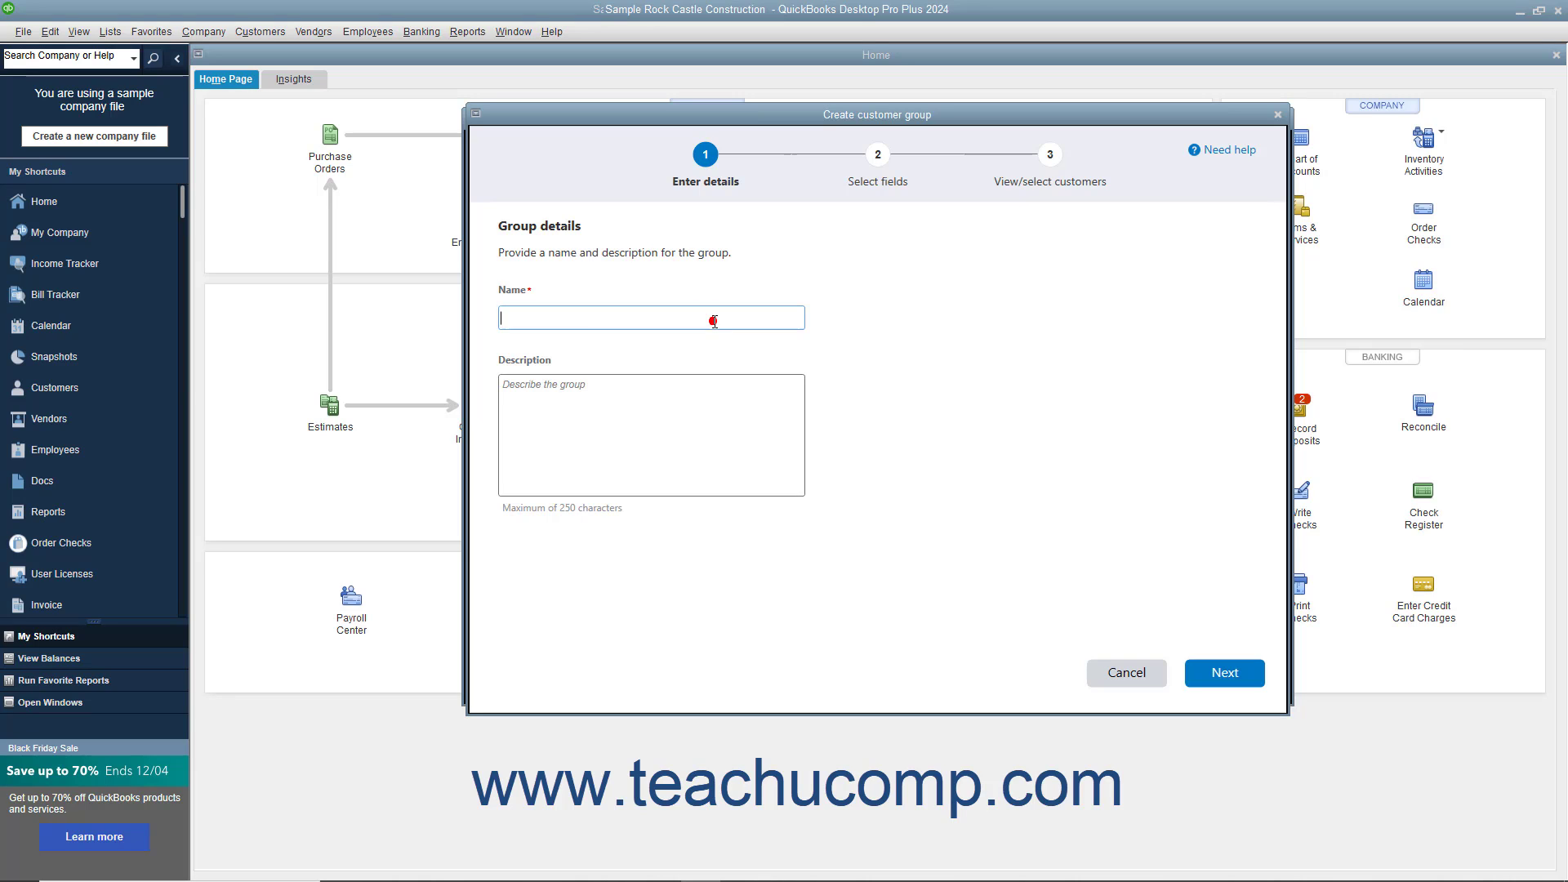
{"action": "type", "text": "All customers"}
{"action": "left_click", "coordinate": [706, 405]}
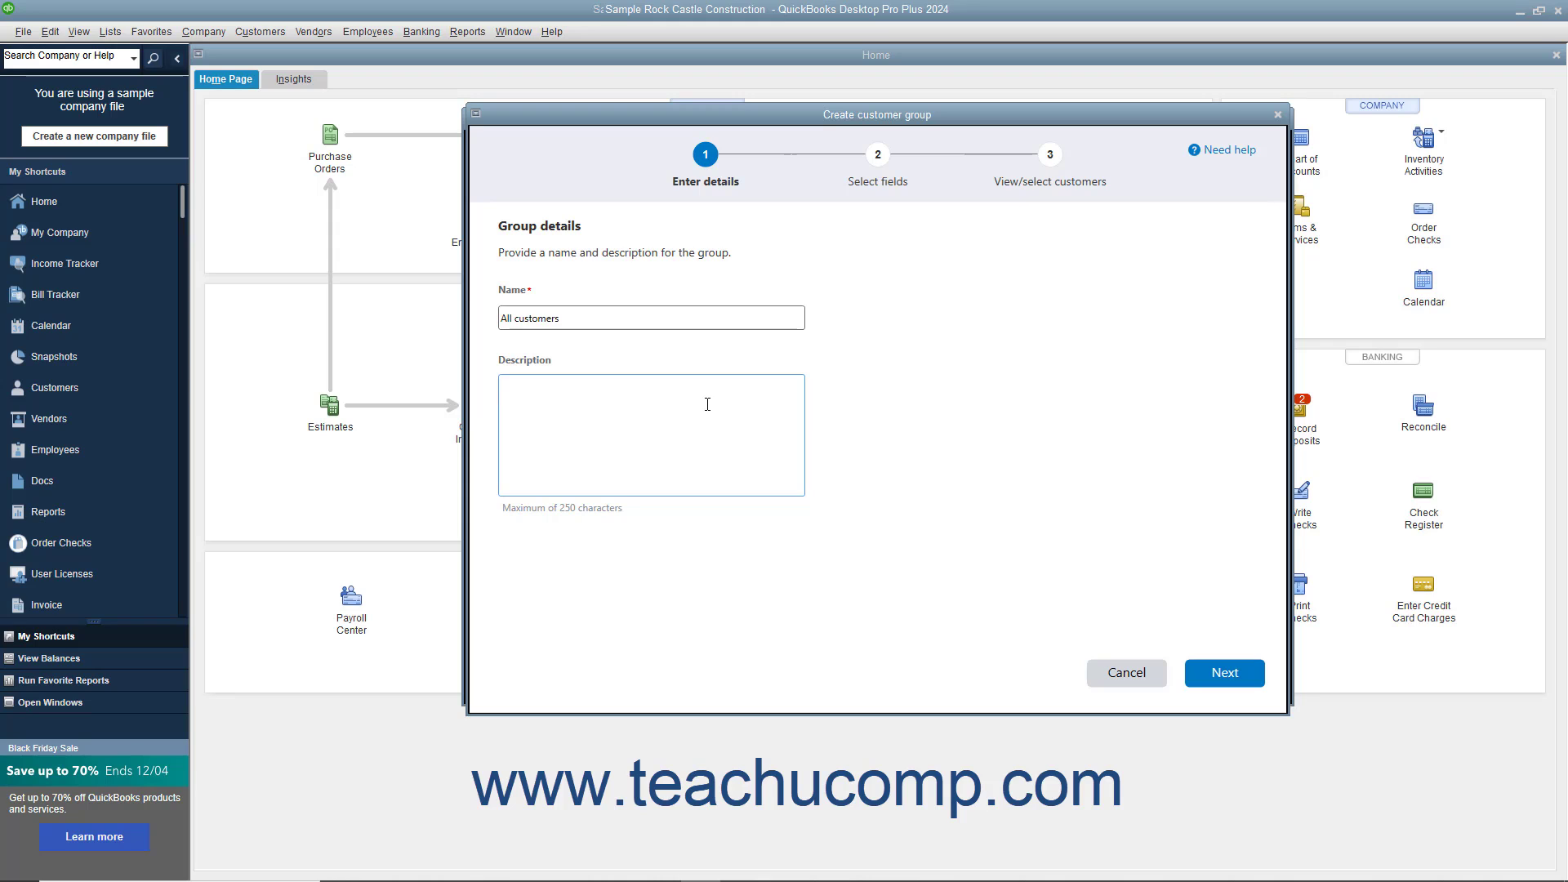
{"action": "left_click", "coordinate": [1215, 680]}
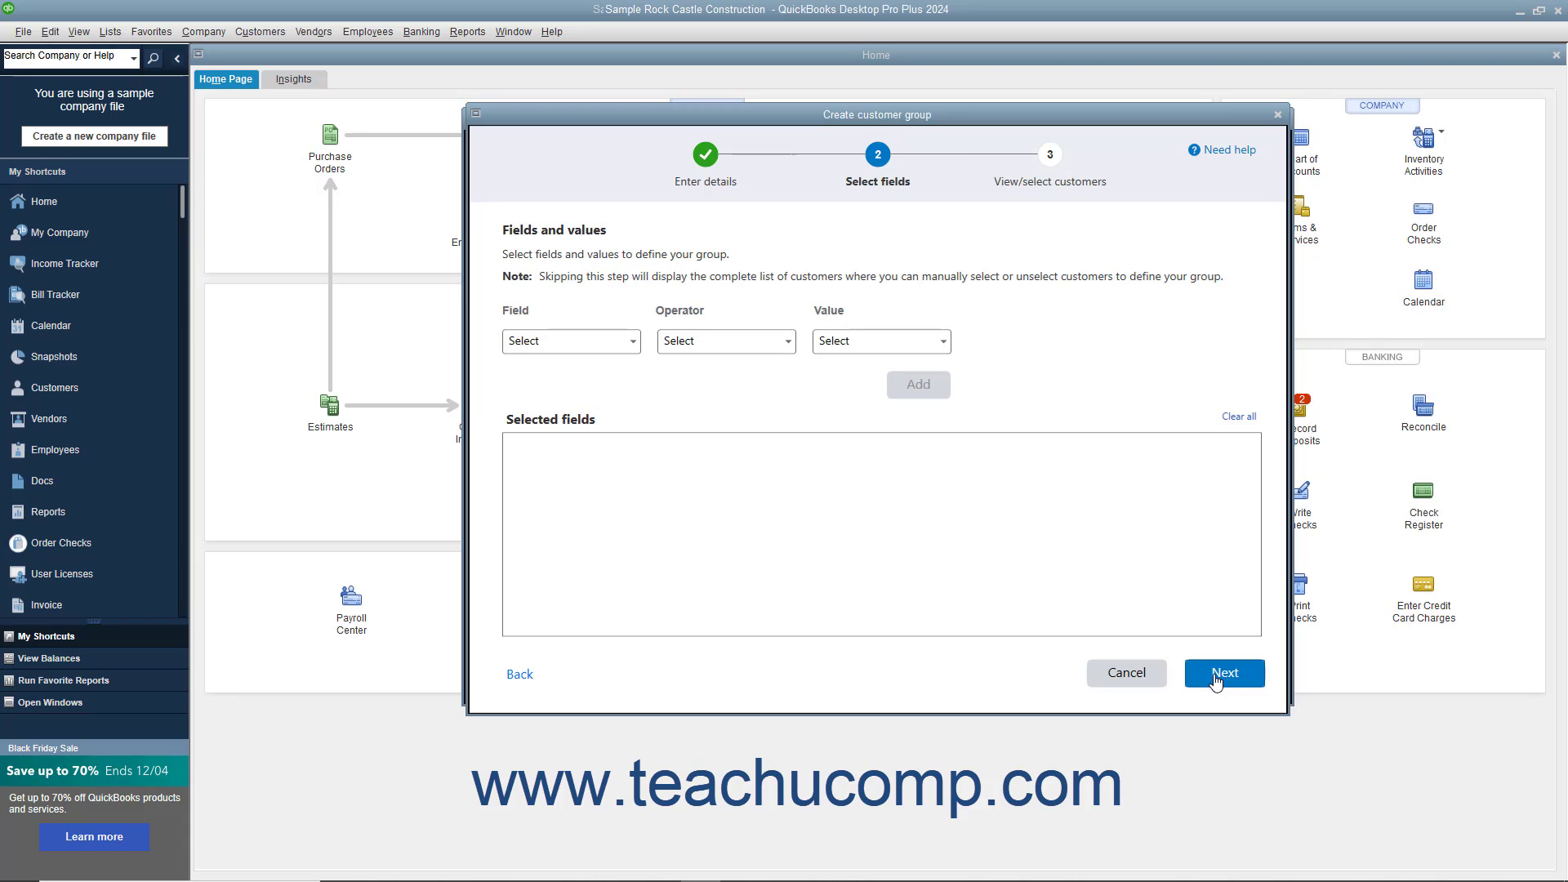
- Examine the Field, Operator and Value choices available for defining the customer group
{"action": "left_click", "coordinate": [634, 342]}
{"action": "left_click", "coordinate": [631, 342]}
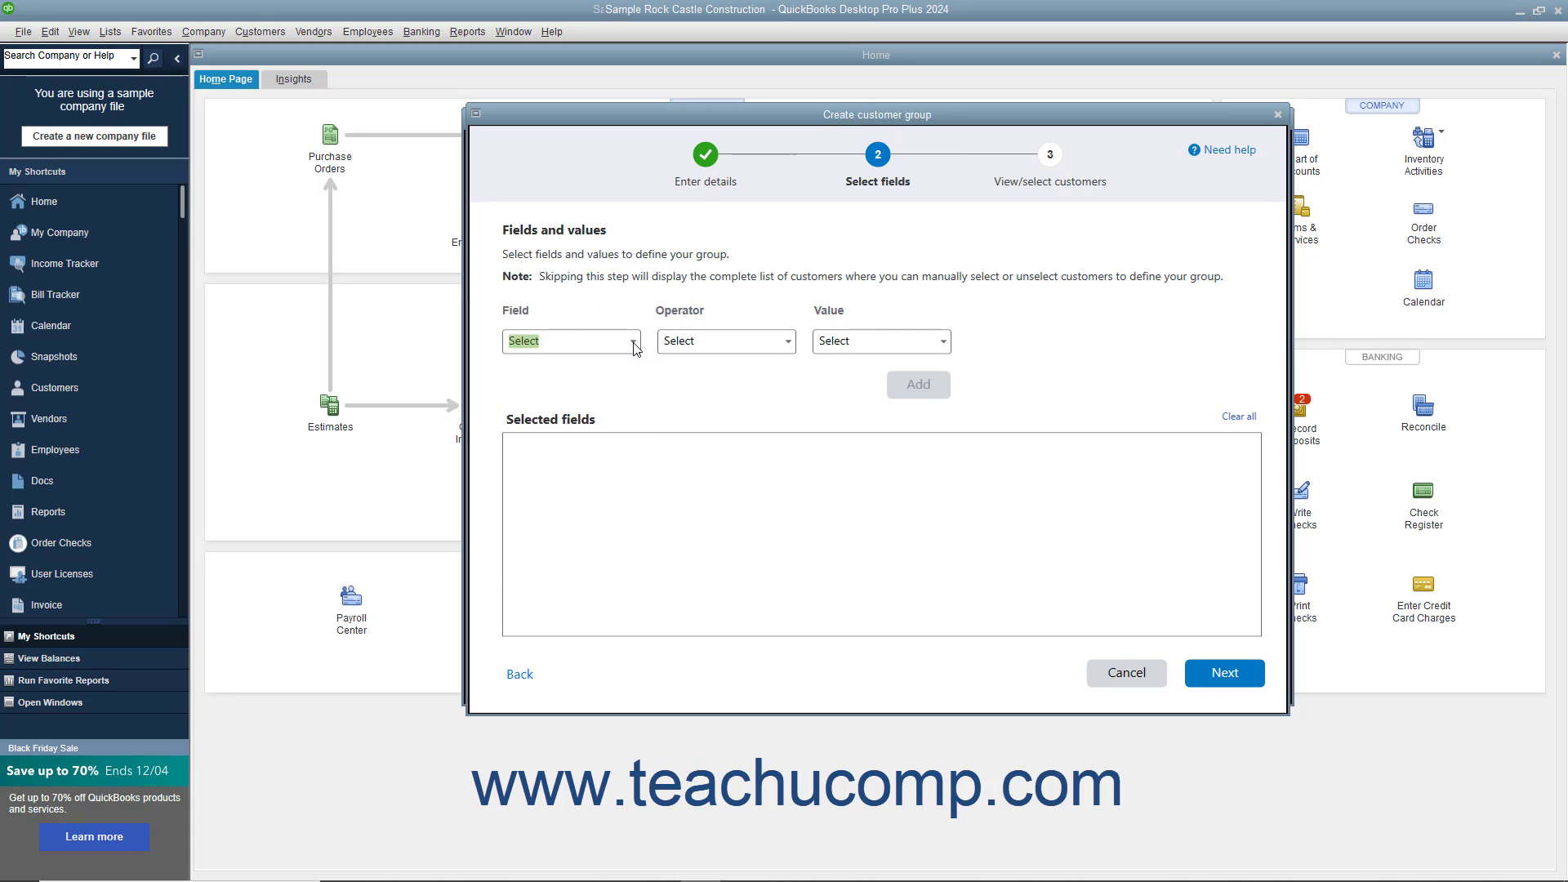
{"action": "left_click", "coordinate": [788, 343]}
{"action": "left_click", "coordinate": [788, 343]}
{"action": "left_click", "coordinate": [939, 341]}
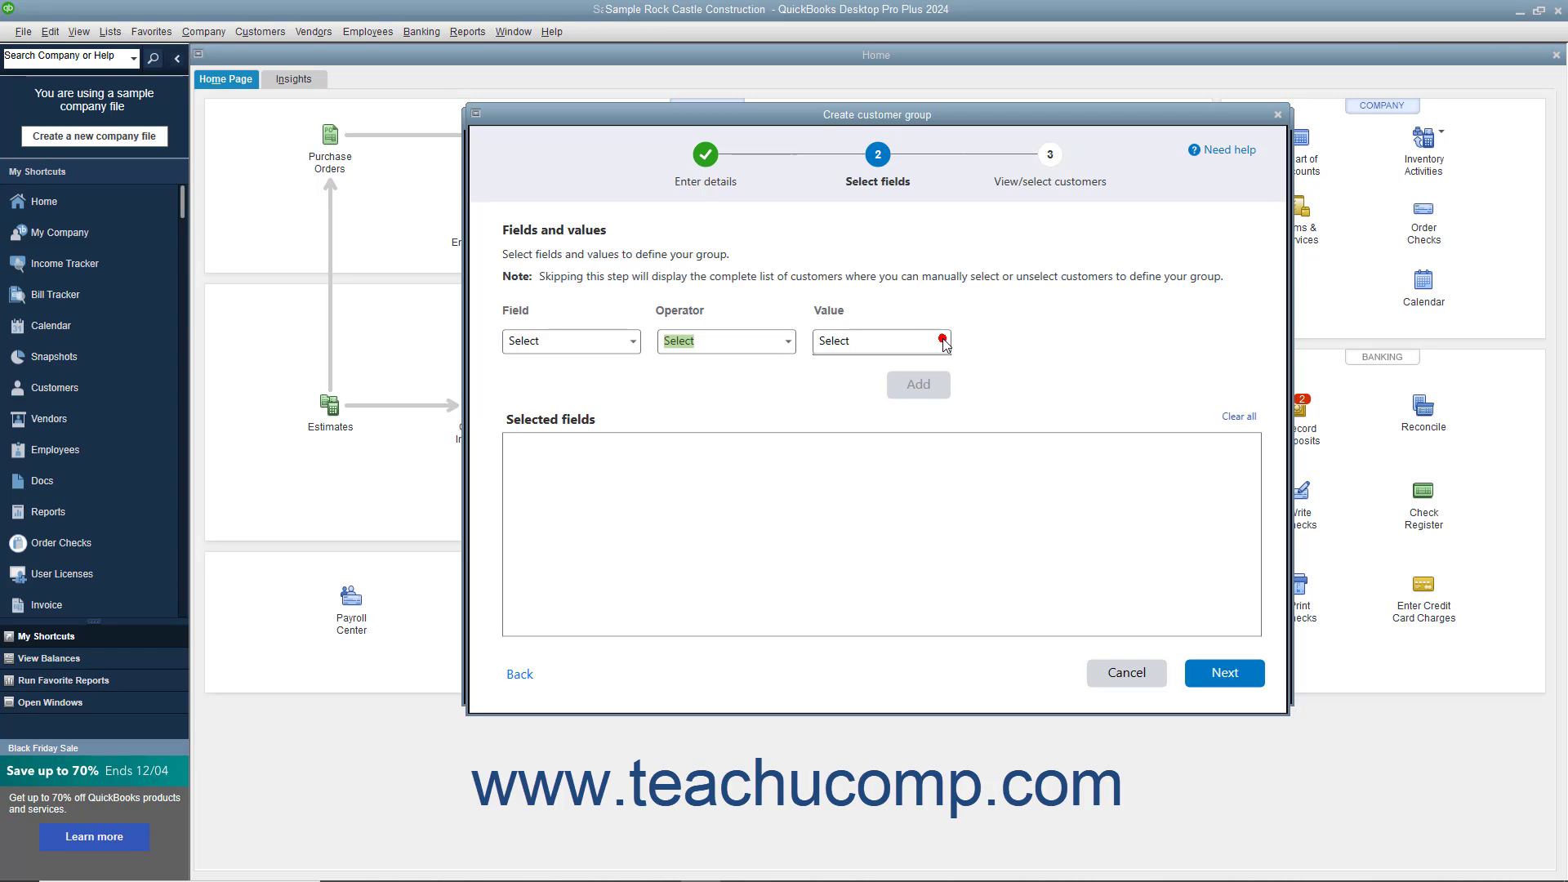
{"action": "left_click", "coordinate": [943, 342]}
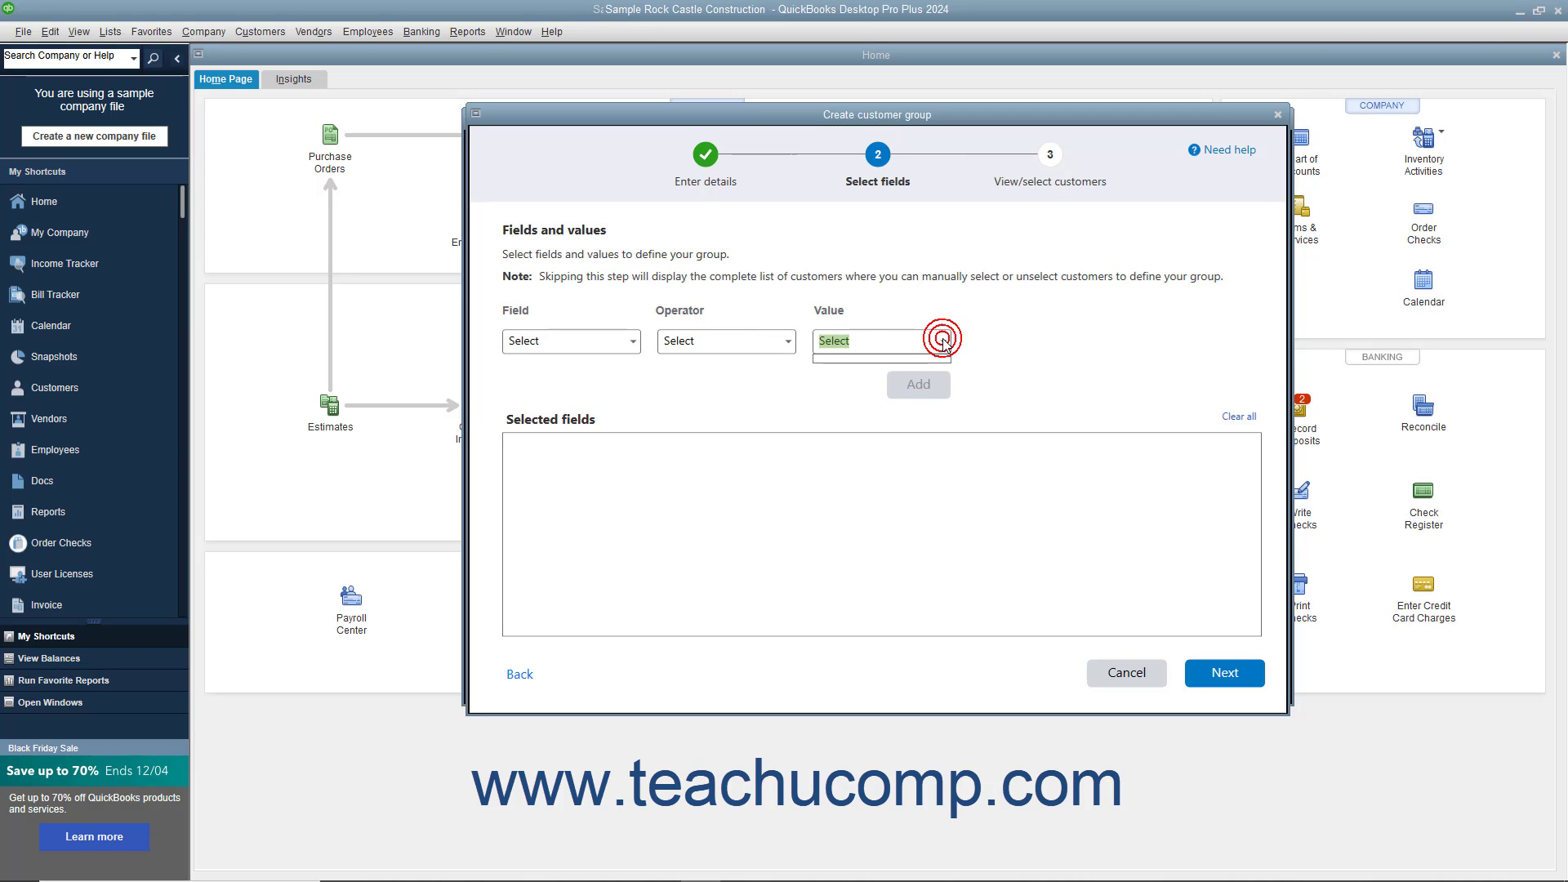
{"action": "left_click", "coordinate": [922, 388]}
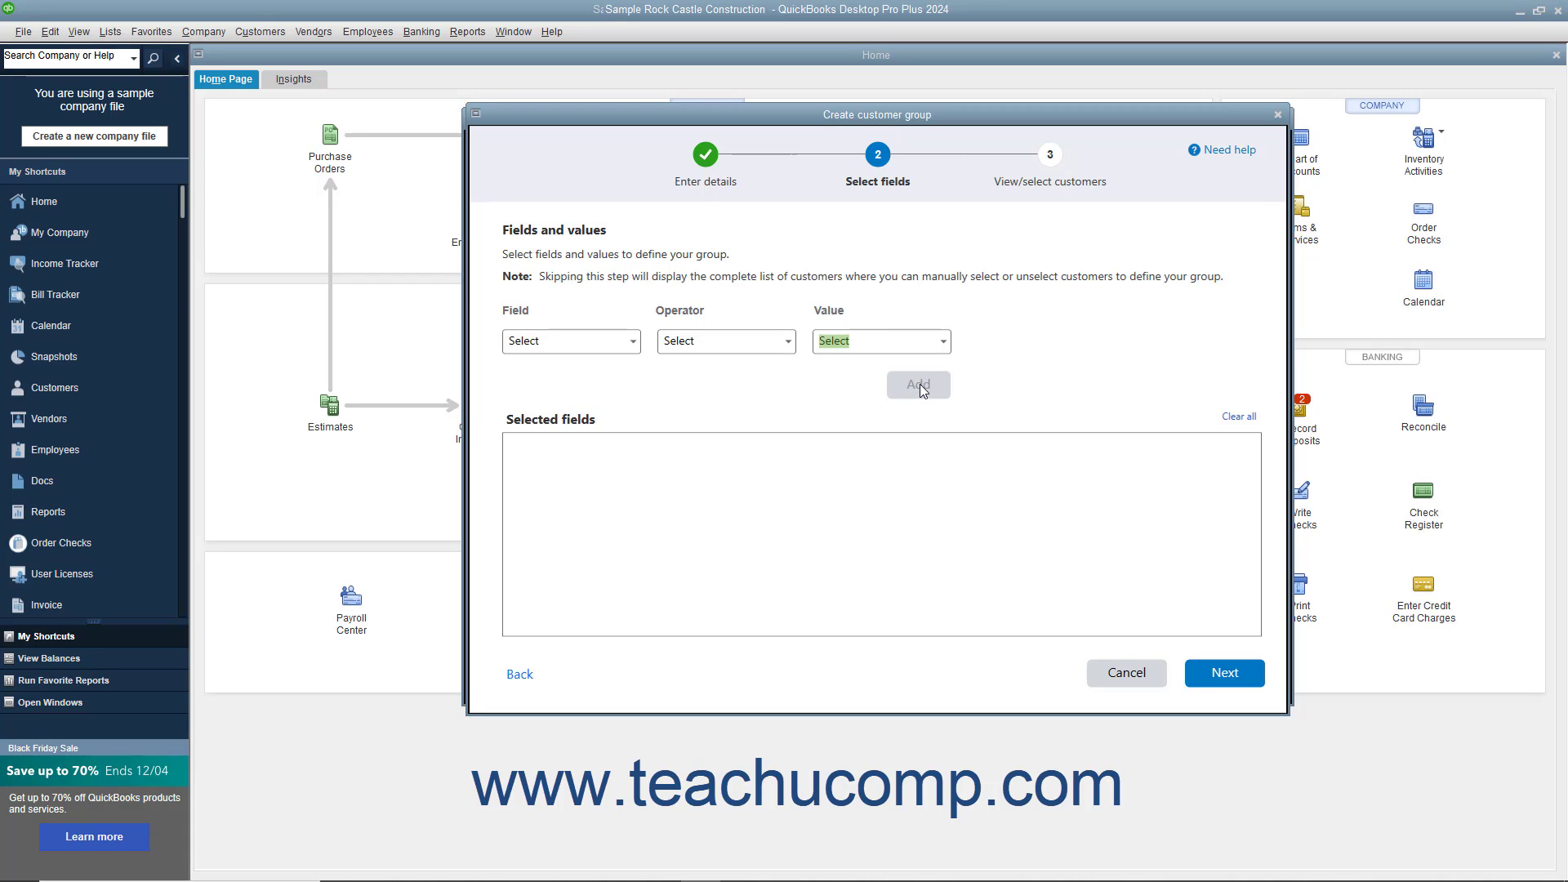
{"action": "left_click", "coordinate": [817, 460]}
- Add a Customer Type Equals Commercial criterion to the group, and clear all selected fields
{"action": "left_click", "coordinate": [634, 340]}
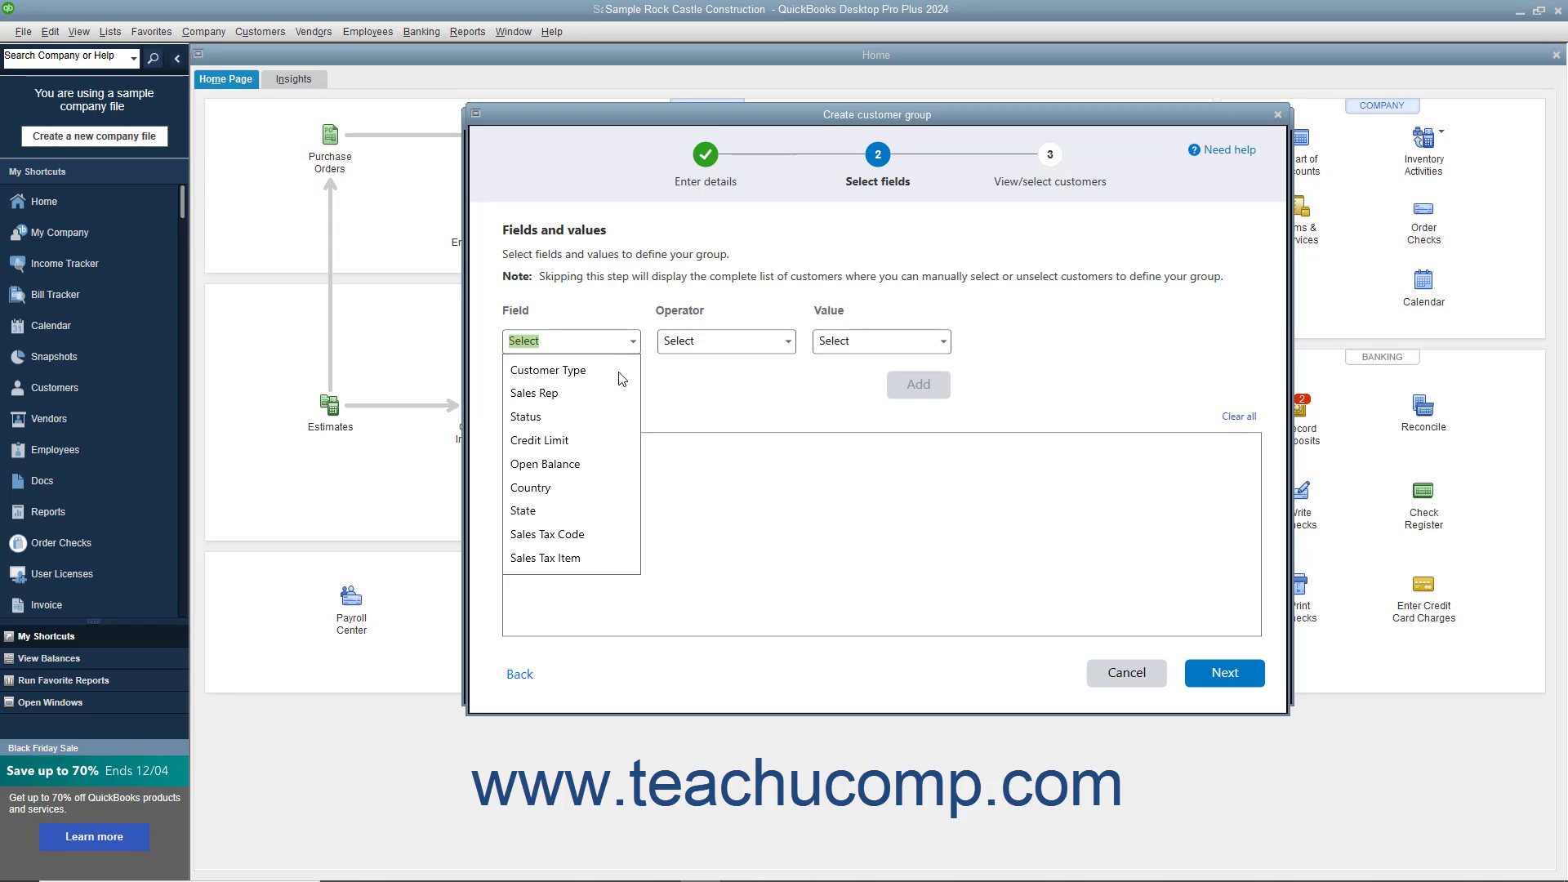
{"action": "left_click", "coordinate": [618, 372]}
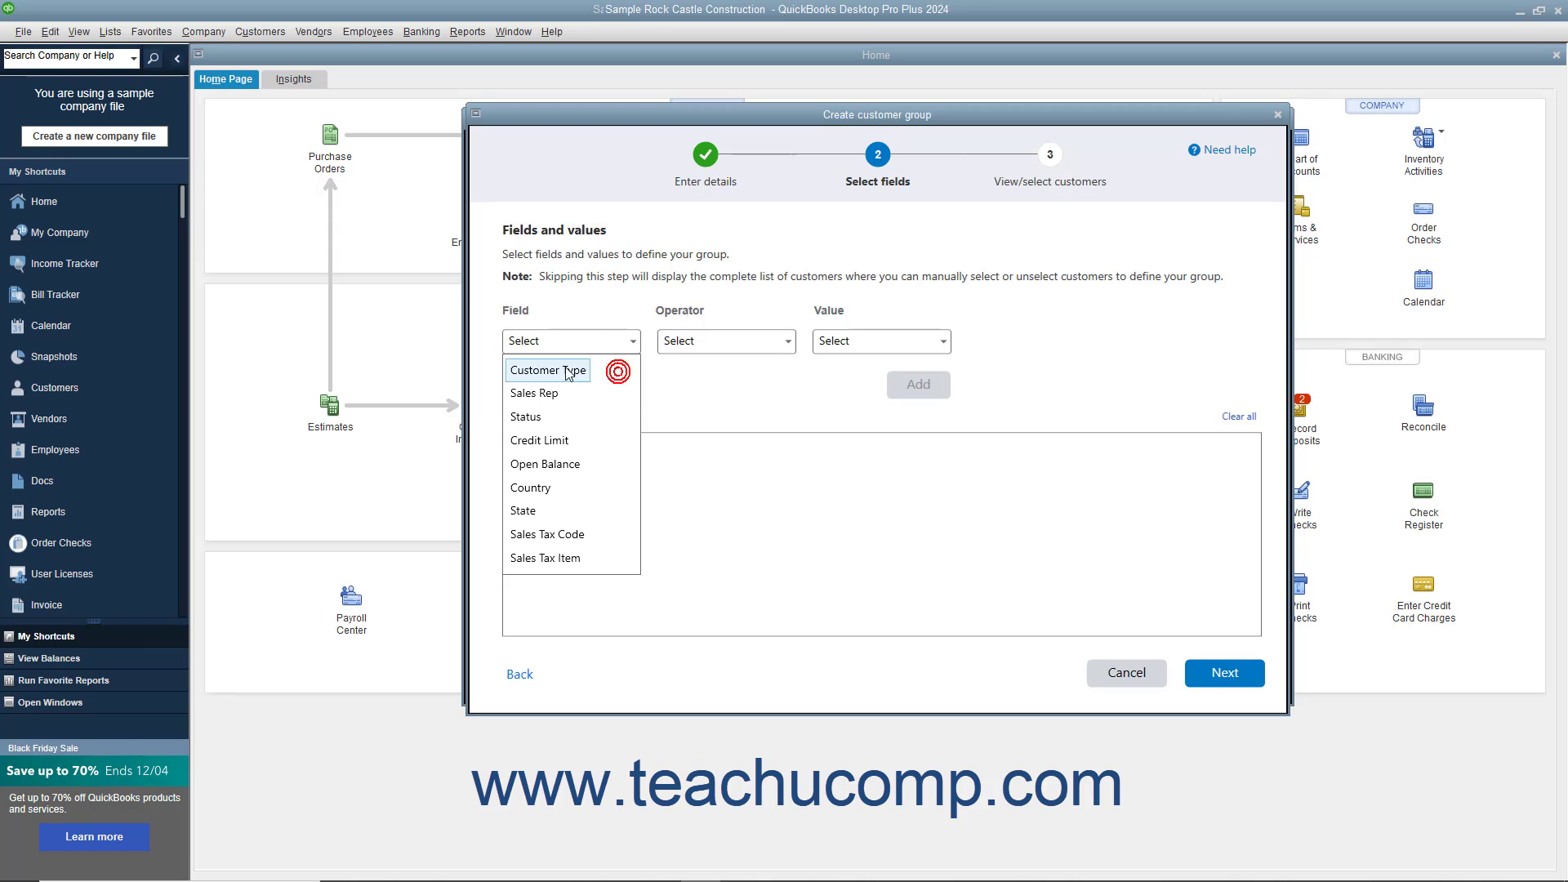
{"action": "left_click", "coordinate": [789, 341]}
{"action": "left_click", "coordinate": [689, 372]}
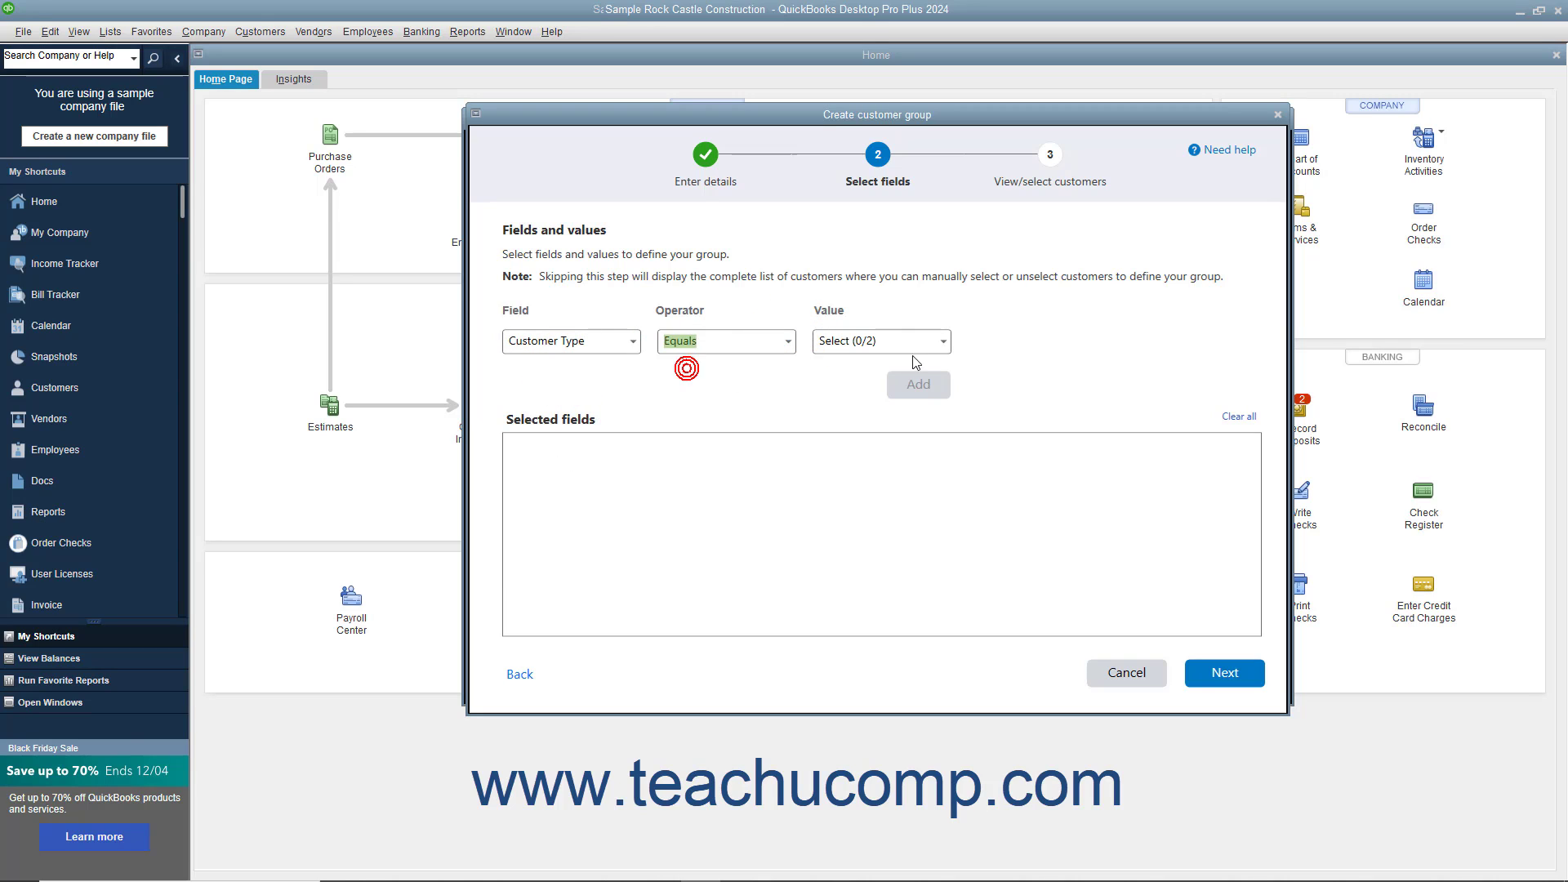
{"action": "left_click", "coordinate": [941, 343]}
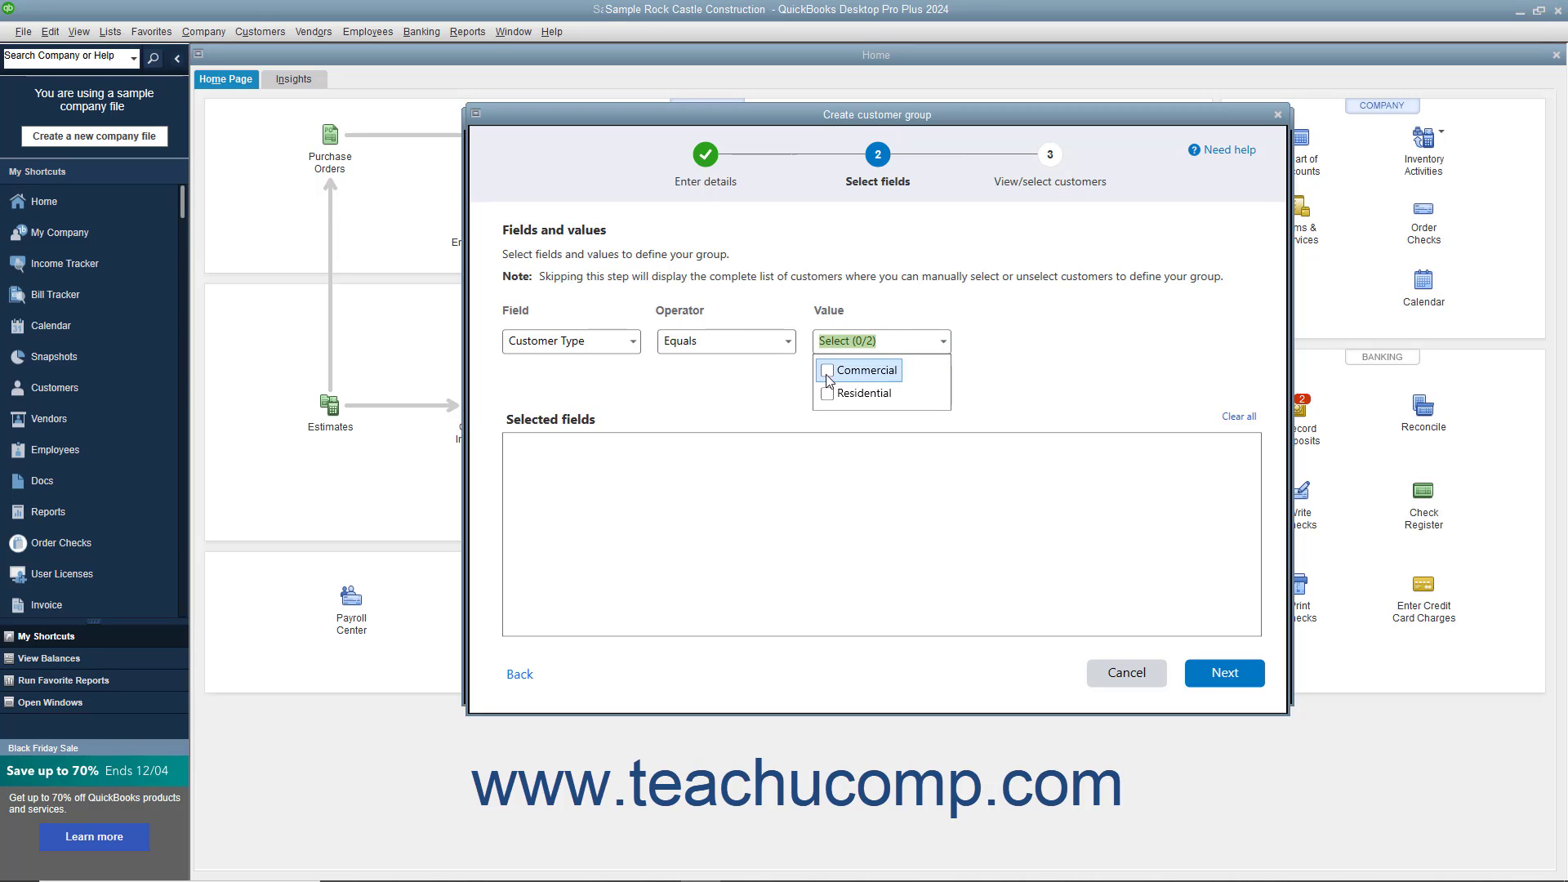
{"action": "left_click", "coordinate": [827, 372]}
{"action": "left_click", "coordinate": [995, 383]}
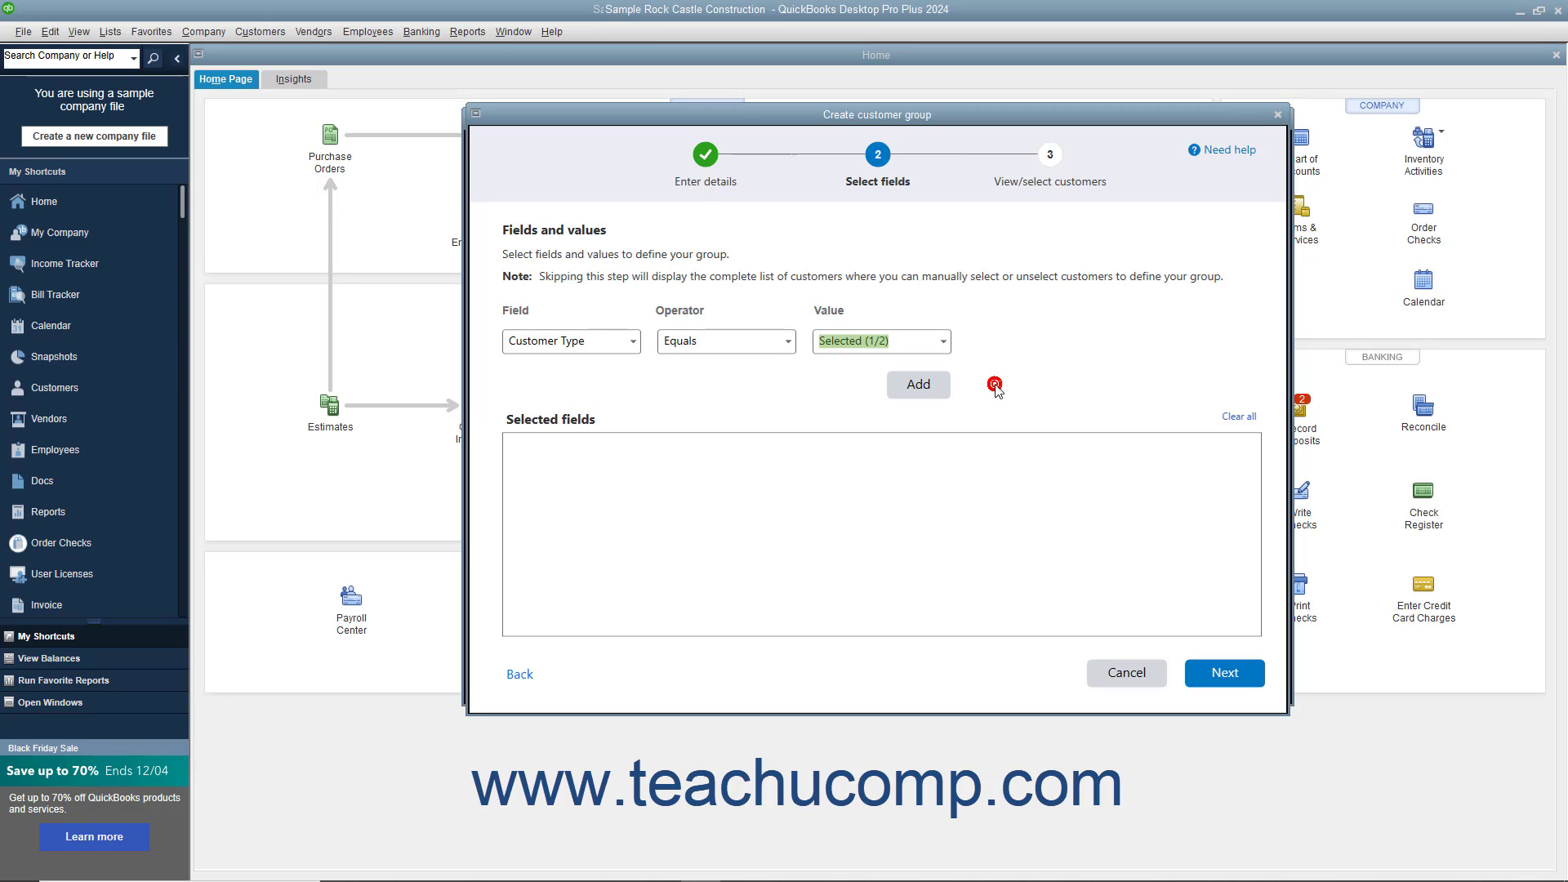
{"action": "left_click", "coordinate": [920, 392]}
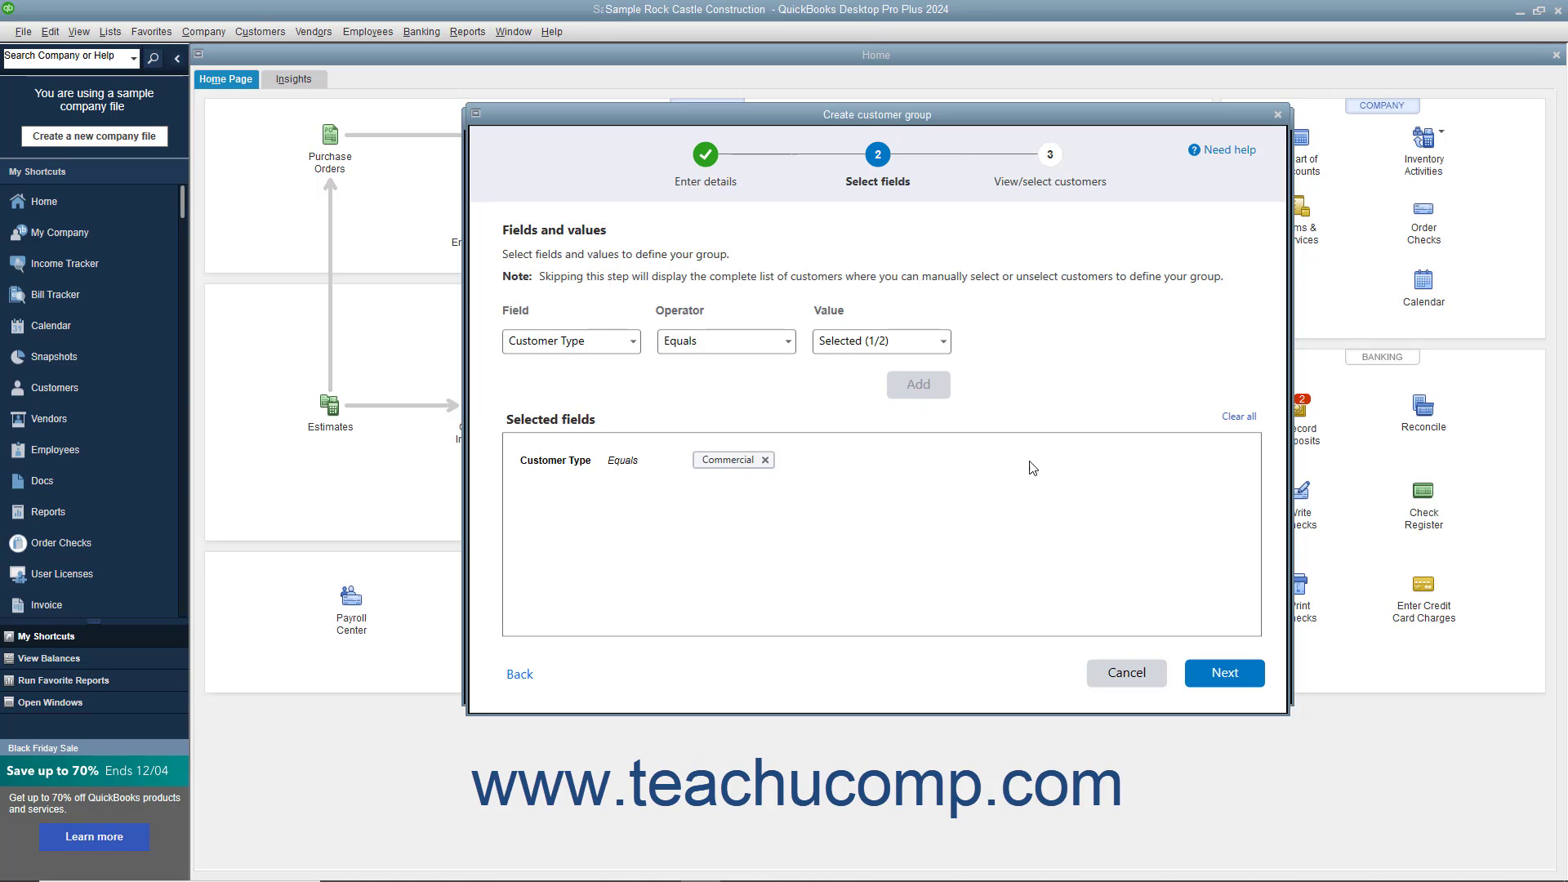
{"action": "left_click", "coordinate": [1236, 417]}
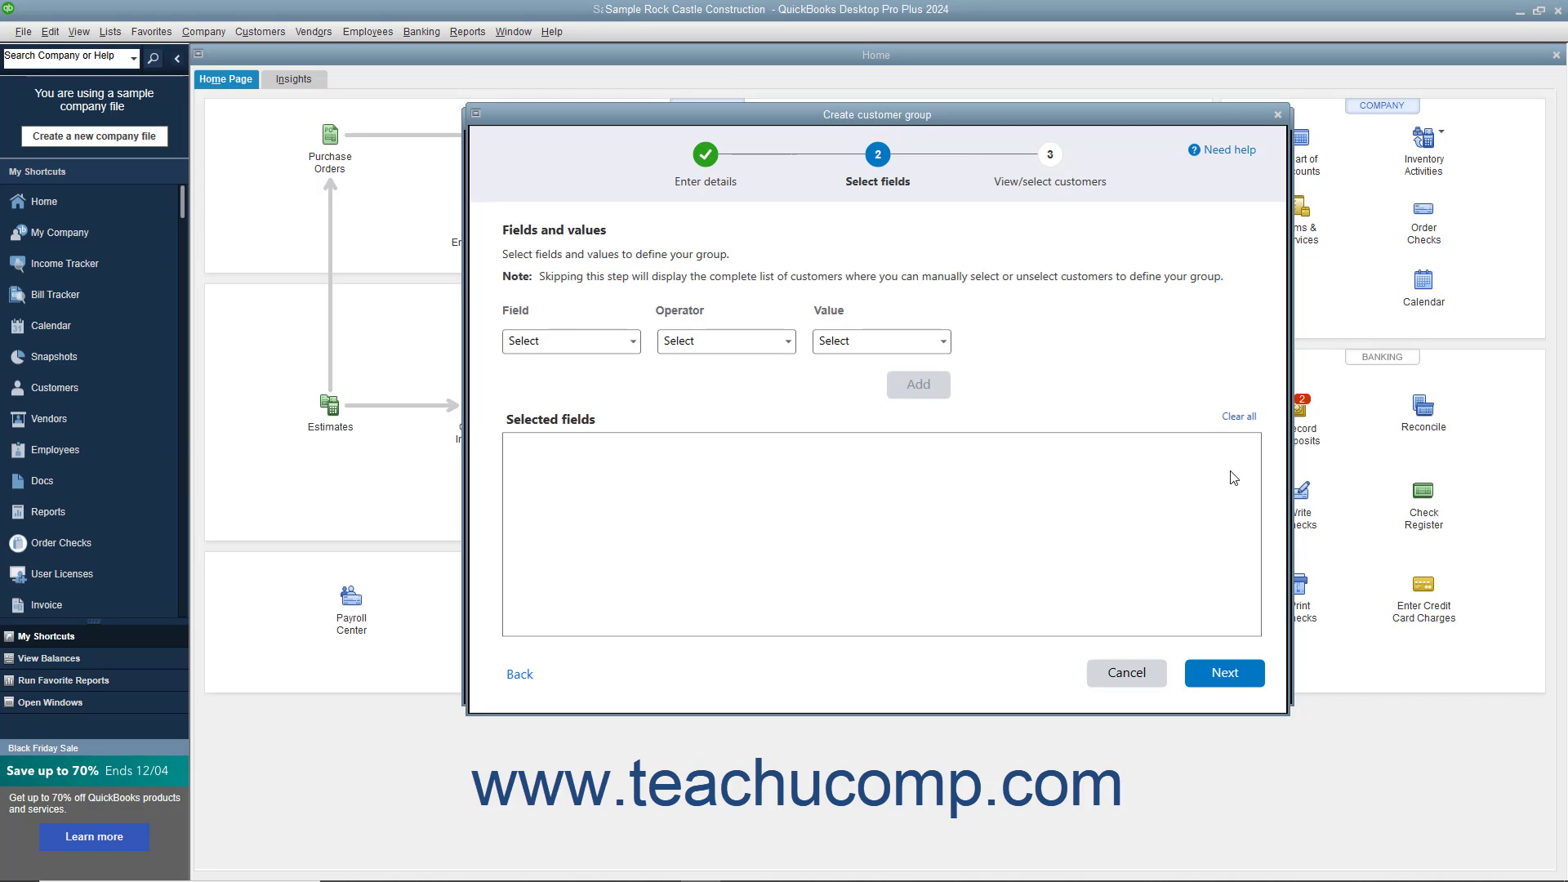
- Continue without field criteria, keep every customer selected, and finish creating the "All customers" group
{"action": "left_click", "coordinate": [1204, 675]}
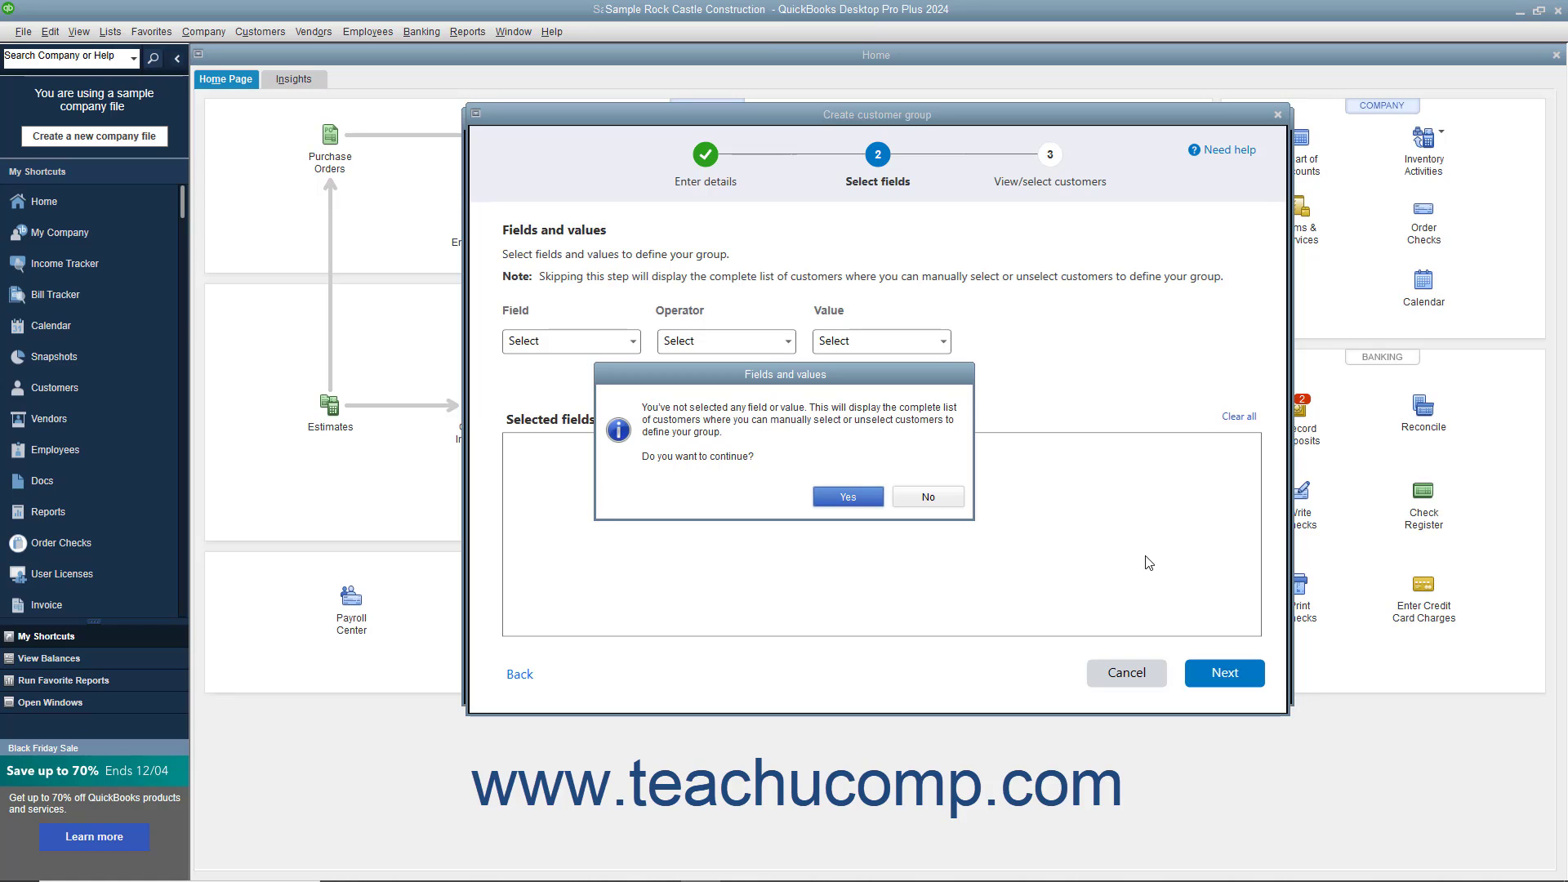
{"action": "left_click", "coordinate": [871, 498]}
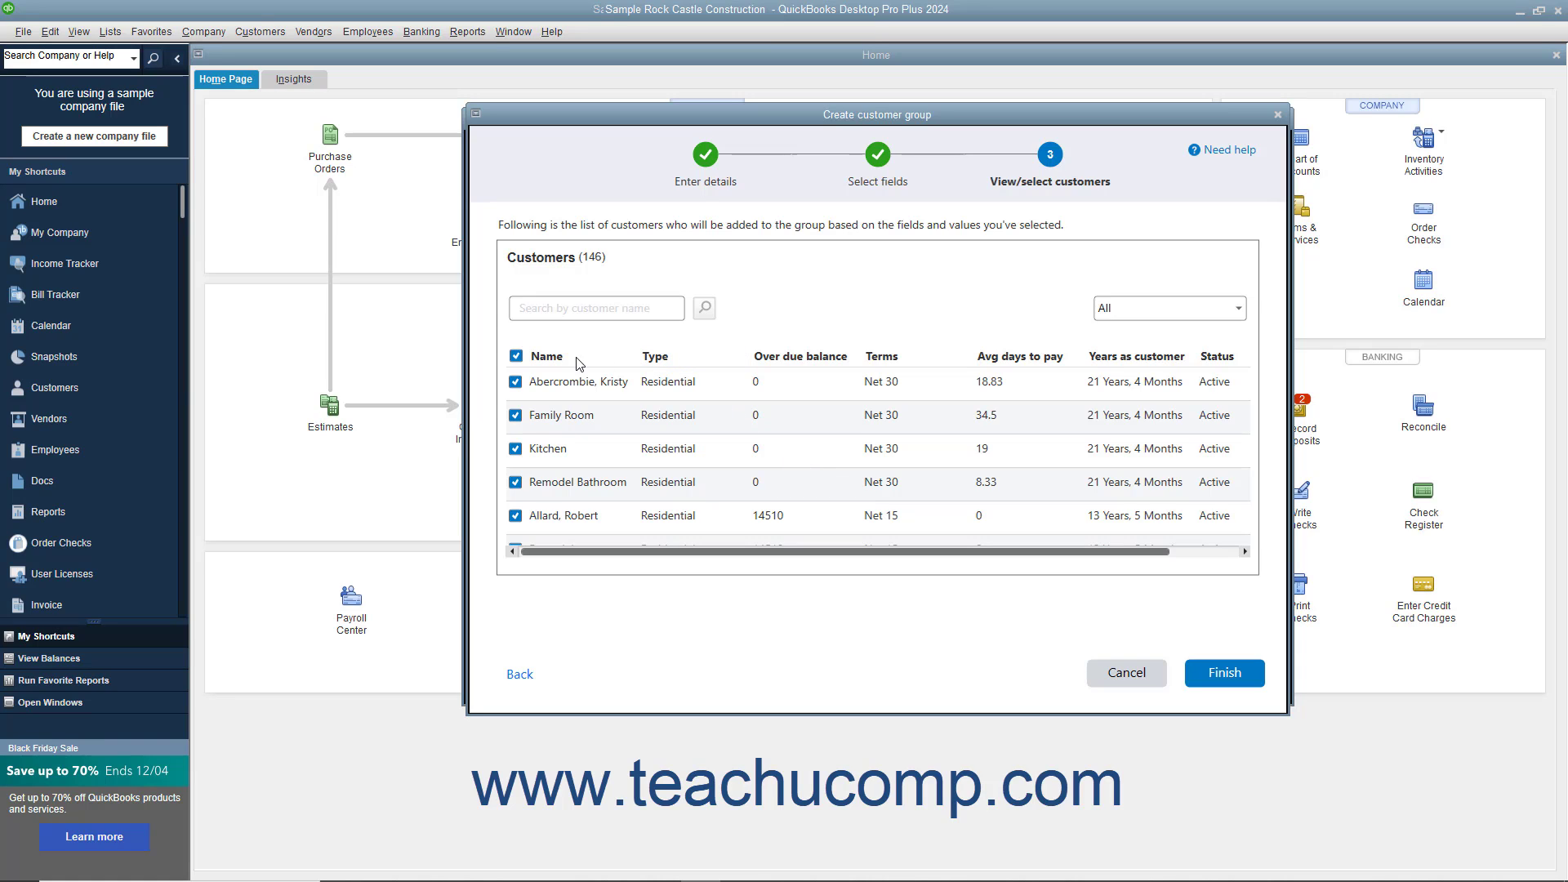
{"action": "left_click", "coordinate": [516, 357]}
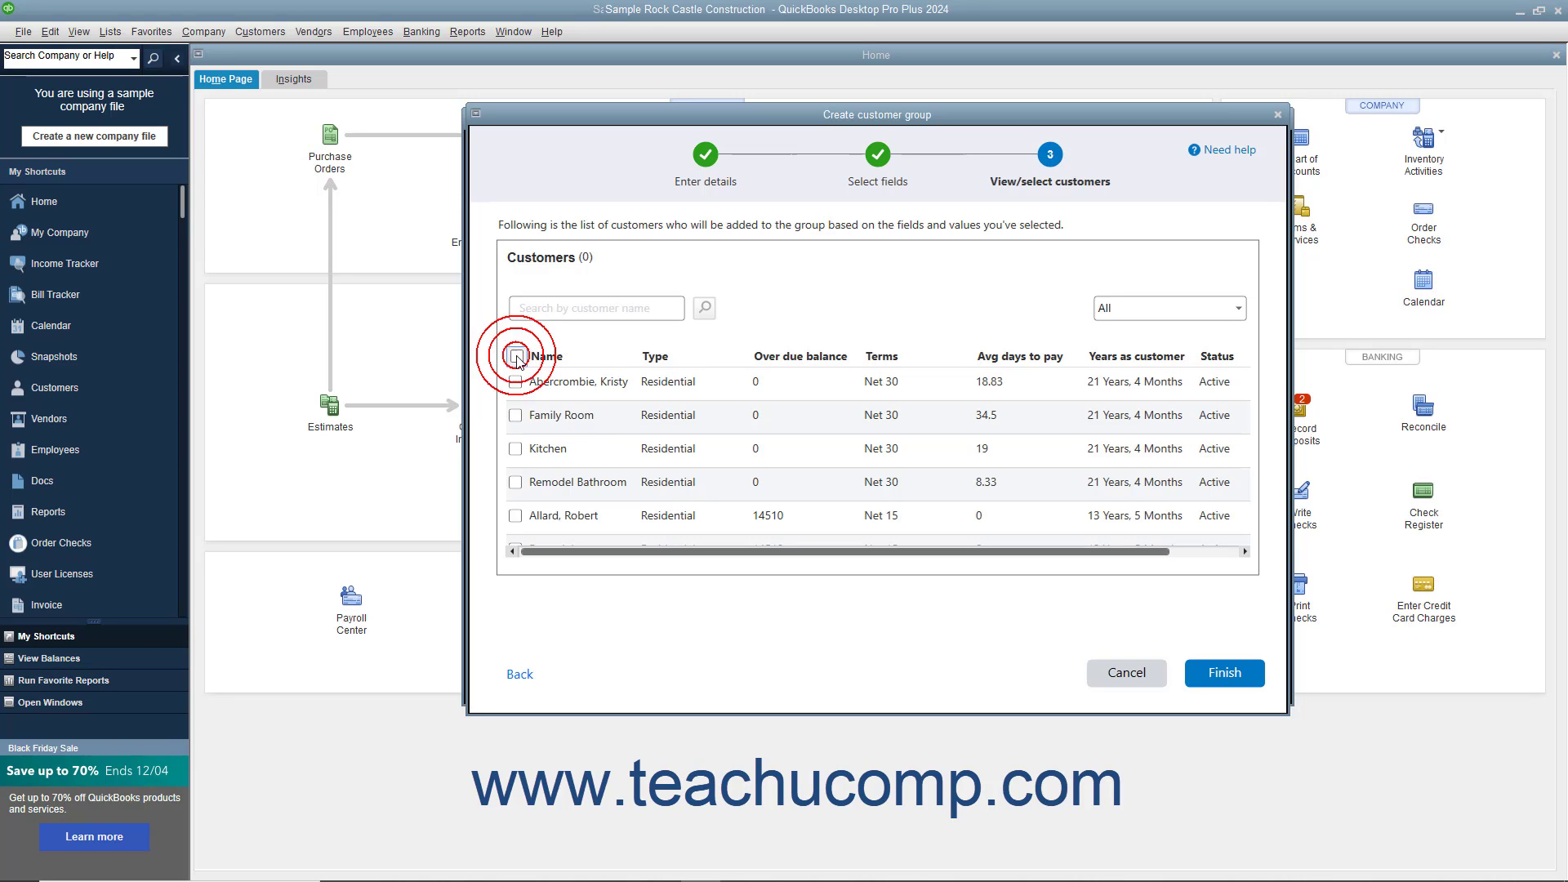
{"action": "left_click", "coordinate": [516, 357]}
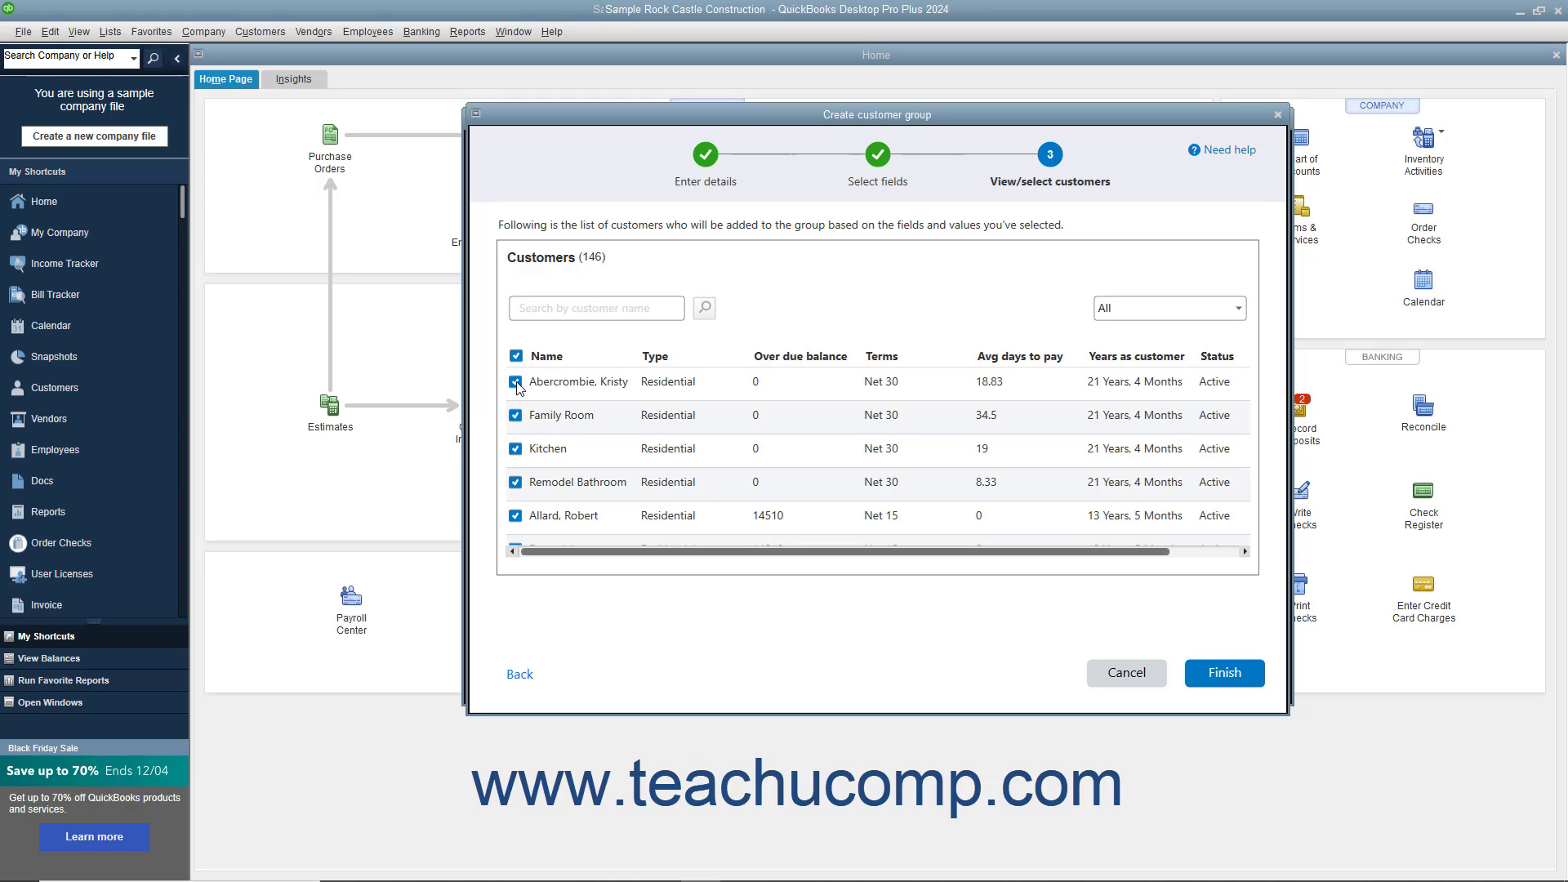
{"action": "left_click", "coordinate": [516, 384]}
{"action": "left_click", "coordinate": [516, 383]}
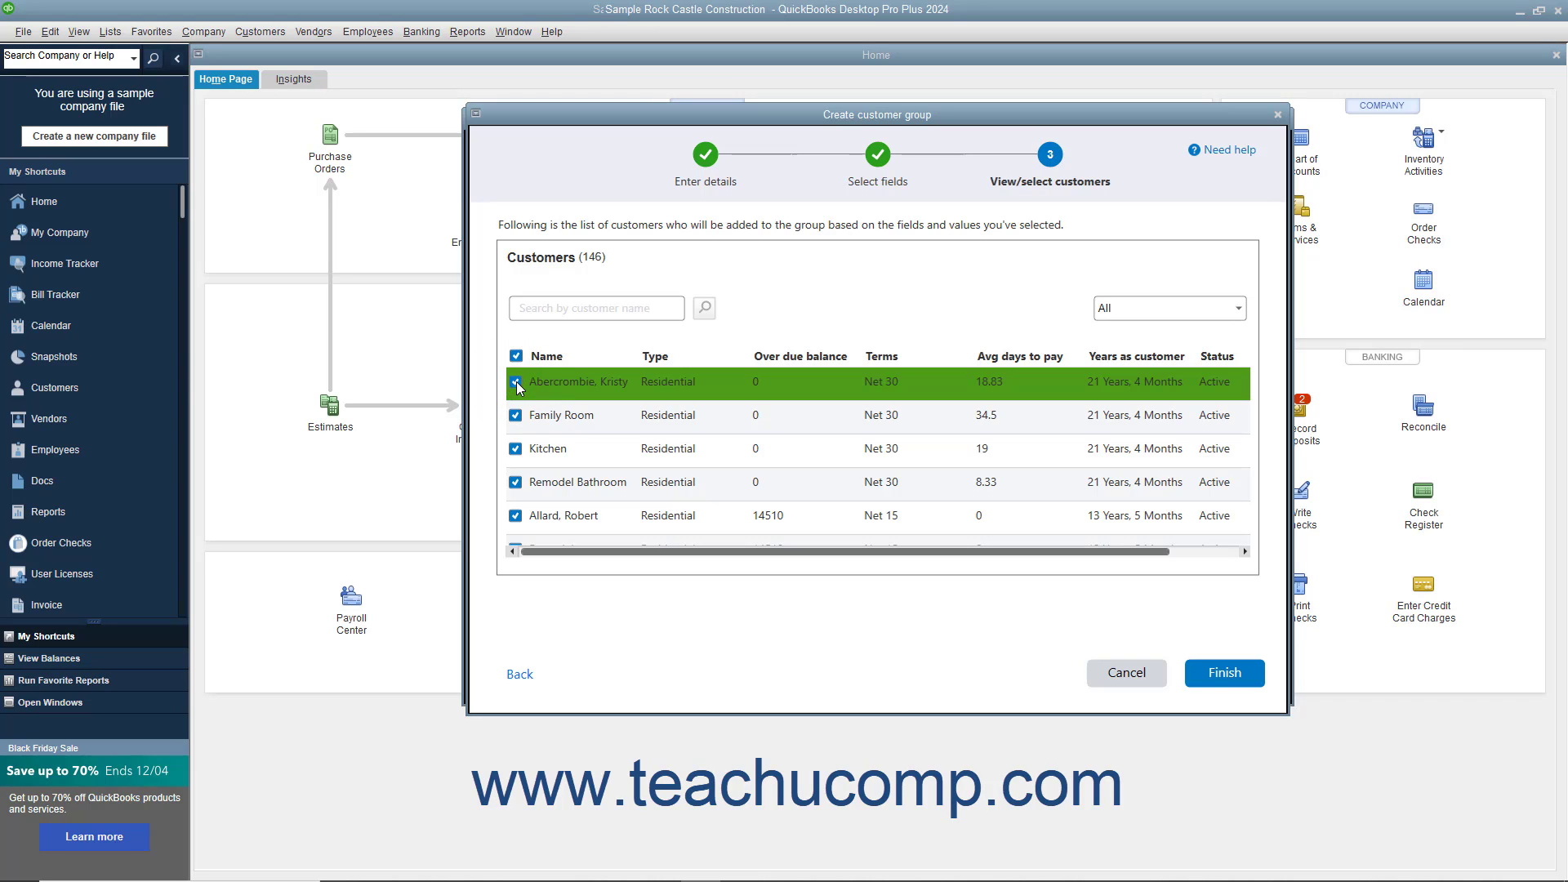
{"action": "left_click", "coordinate": [1216, 685]}
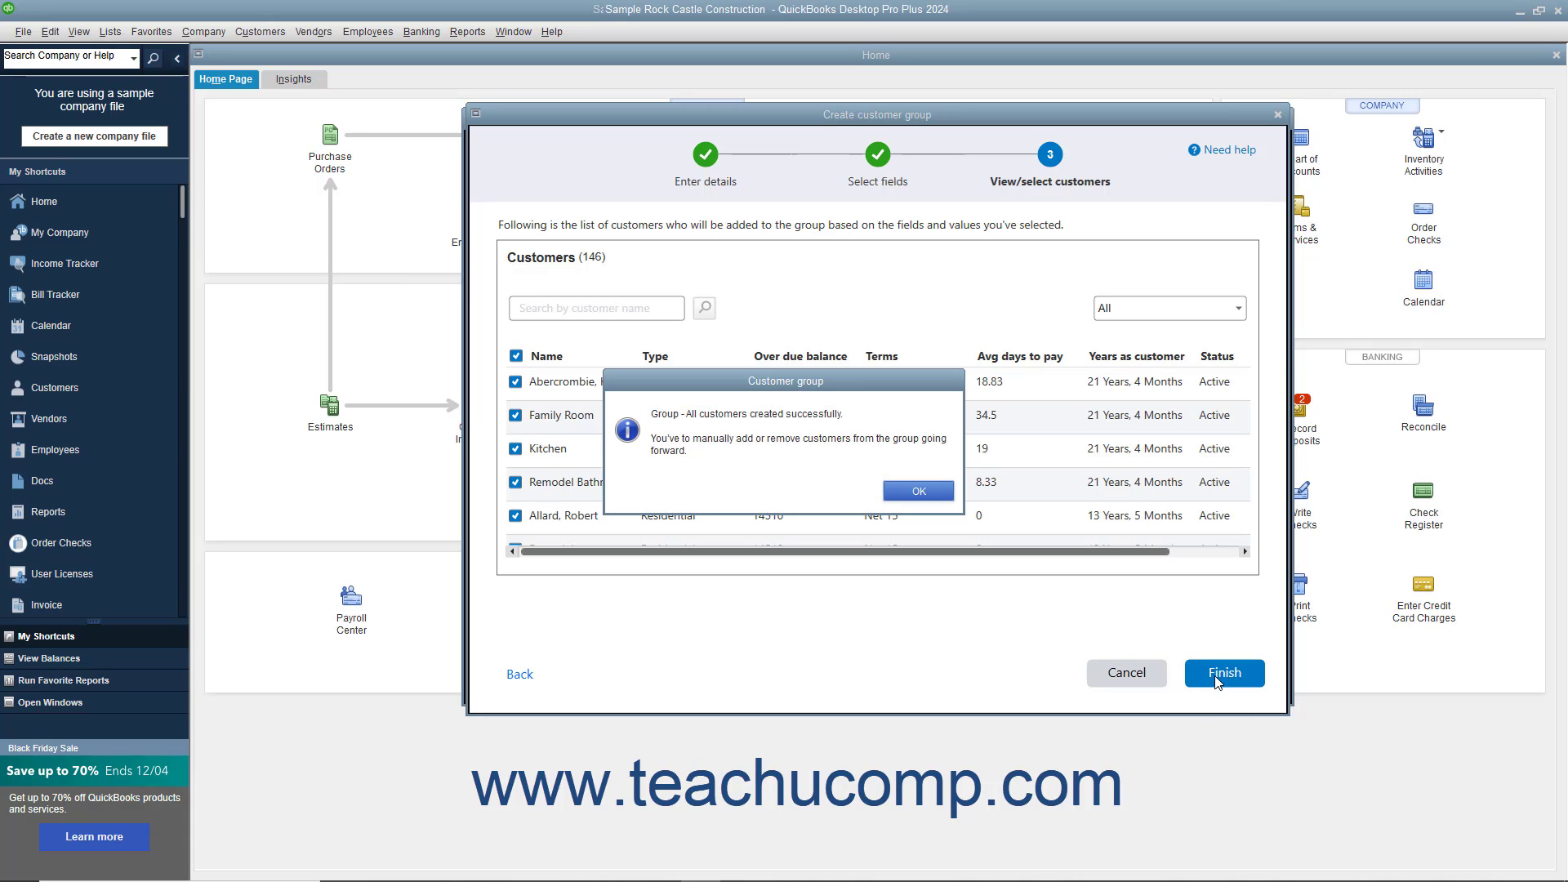
{"action": "left_click", "coordinate": [911, 493]}
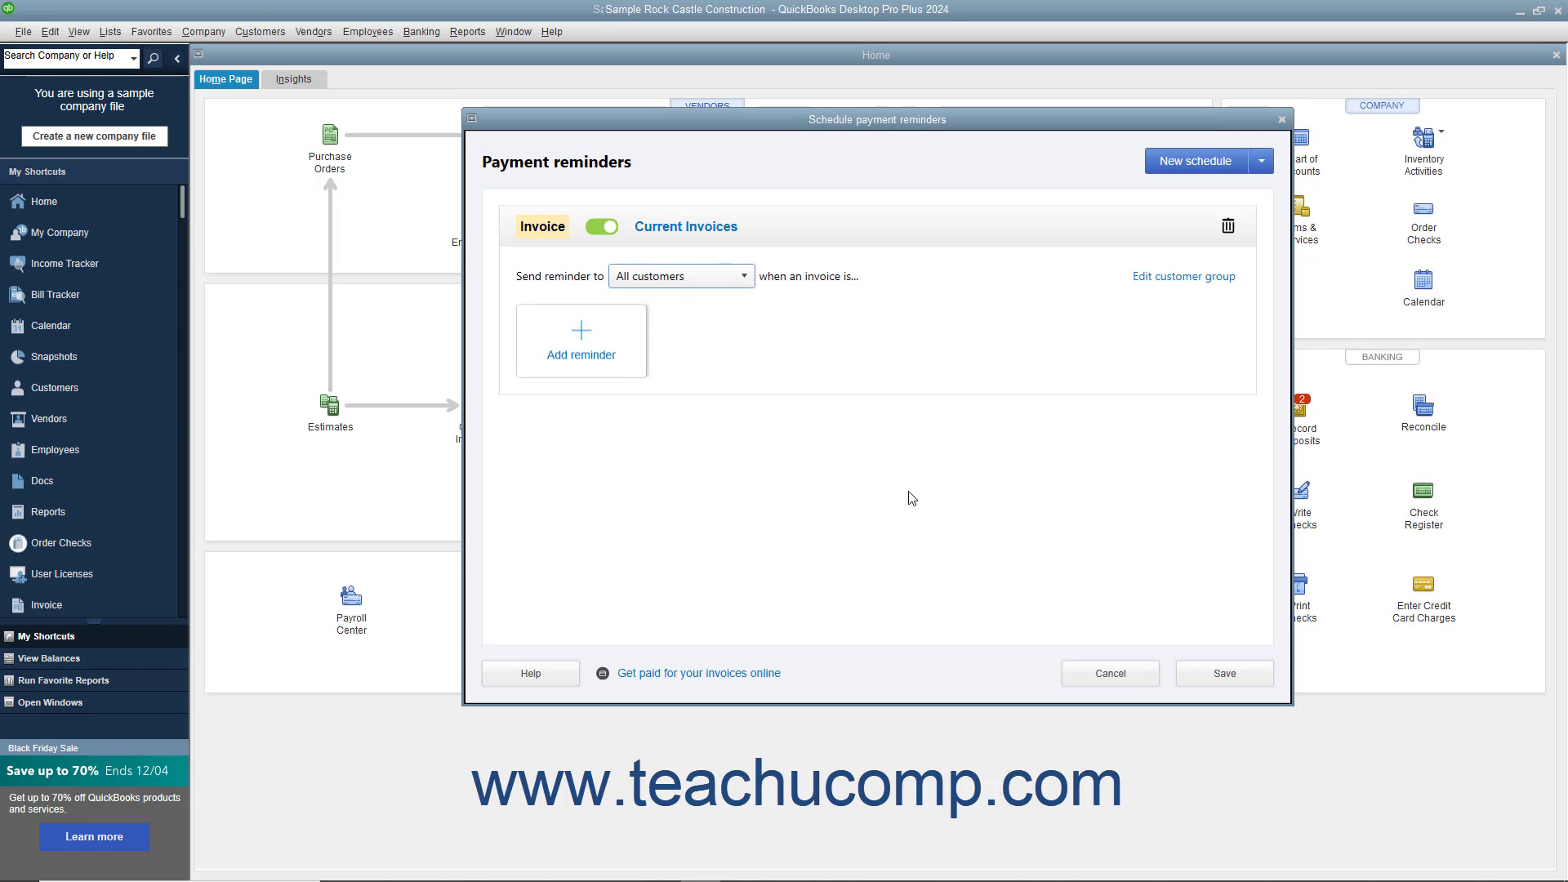
- Add a reminder to the Current Invoices schedule for 30 days before the due date, keeping the default subject and body
{"action": "left_click", "coordinate": [592, 355]}
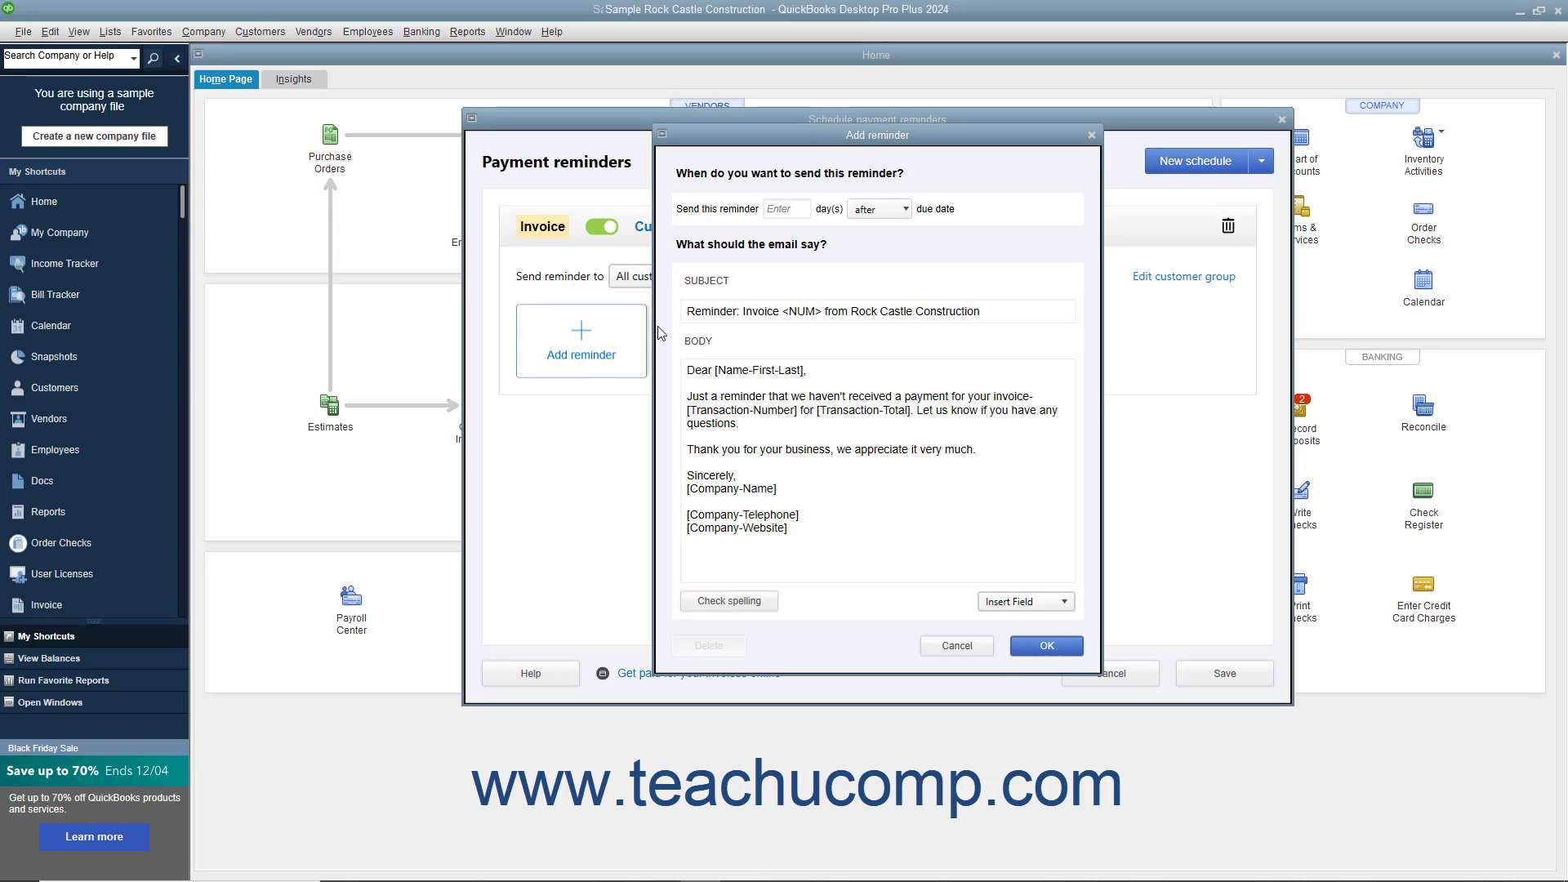
{"action": "left_click", "coordinate": [802, 208]}
{"action": "type", "text": "30"}
{"action": "left_click", "coordinate": [882, 209]}
{"action": "left_click", "coordinate": [874, 253]}
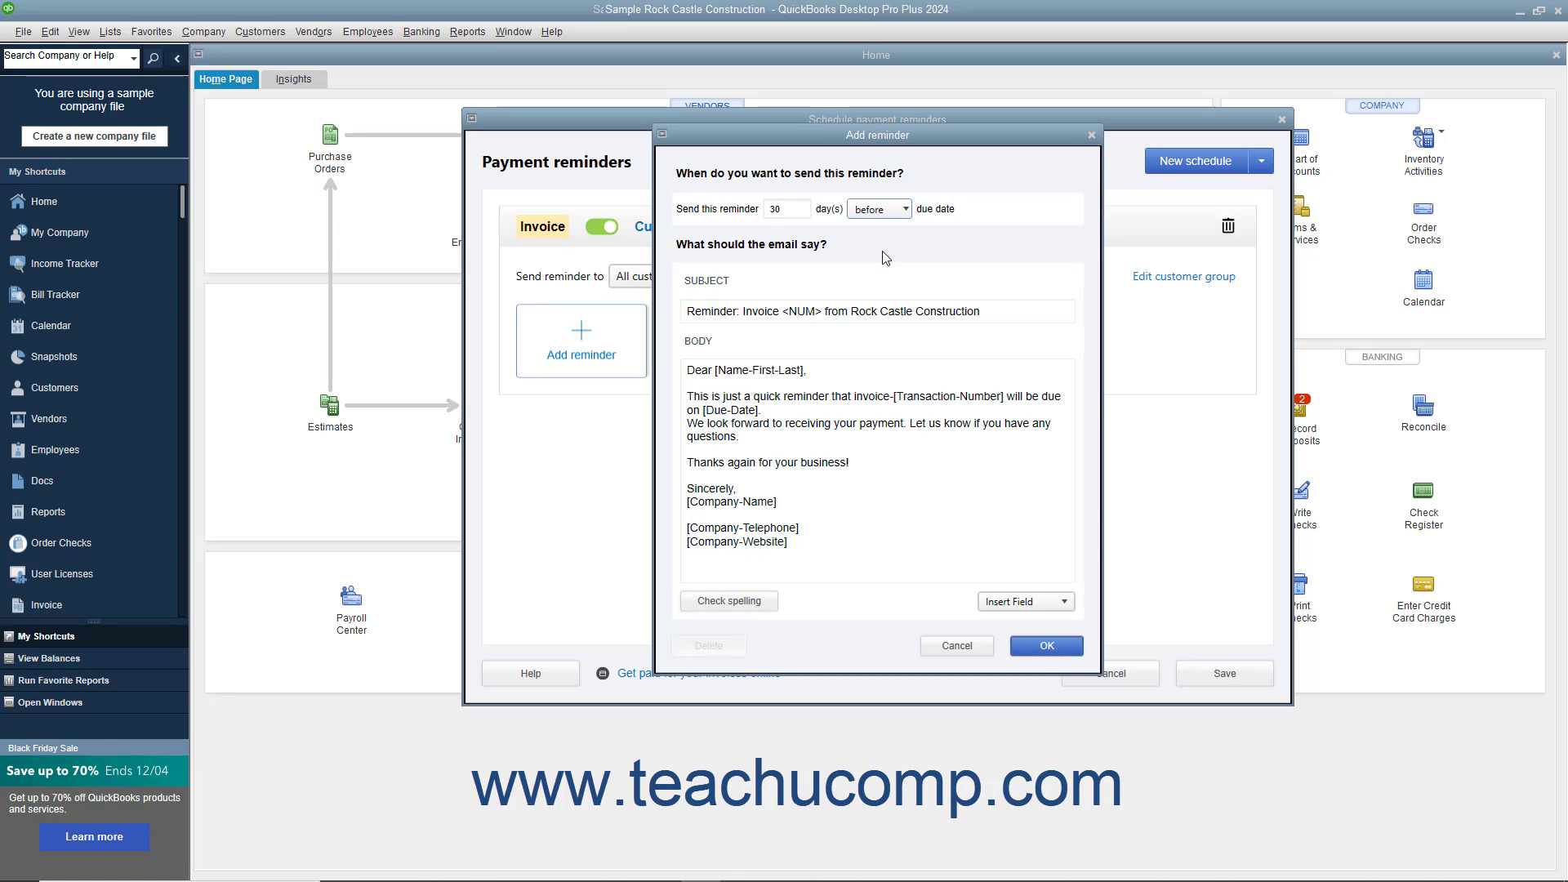
{"action": "left_click", "coordinate": [818, 306]}
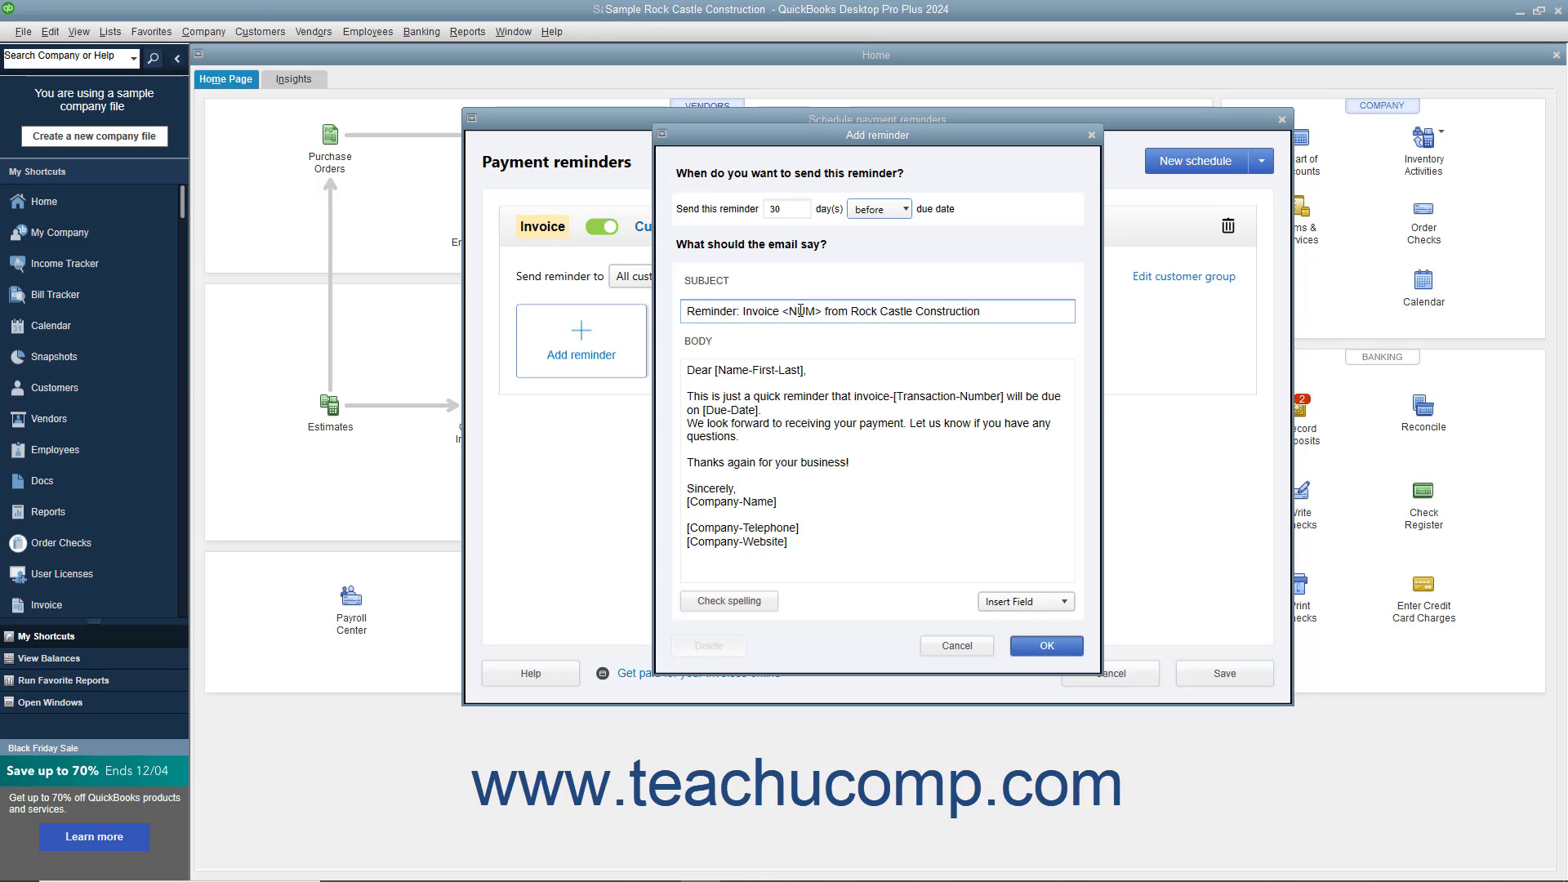
{"action": "left_click", "coordinate": [772, 366]}
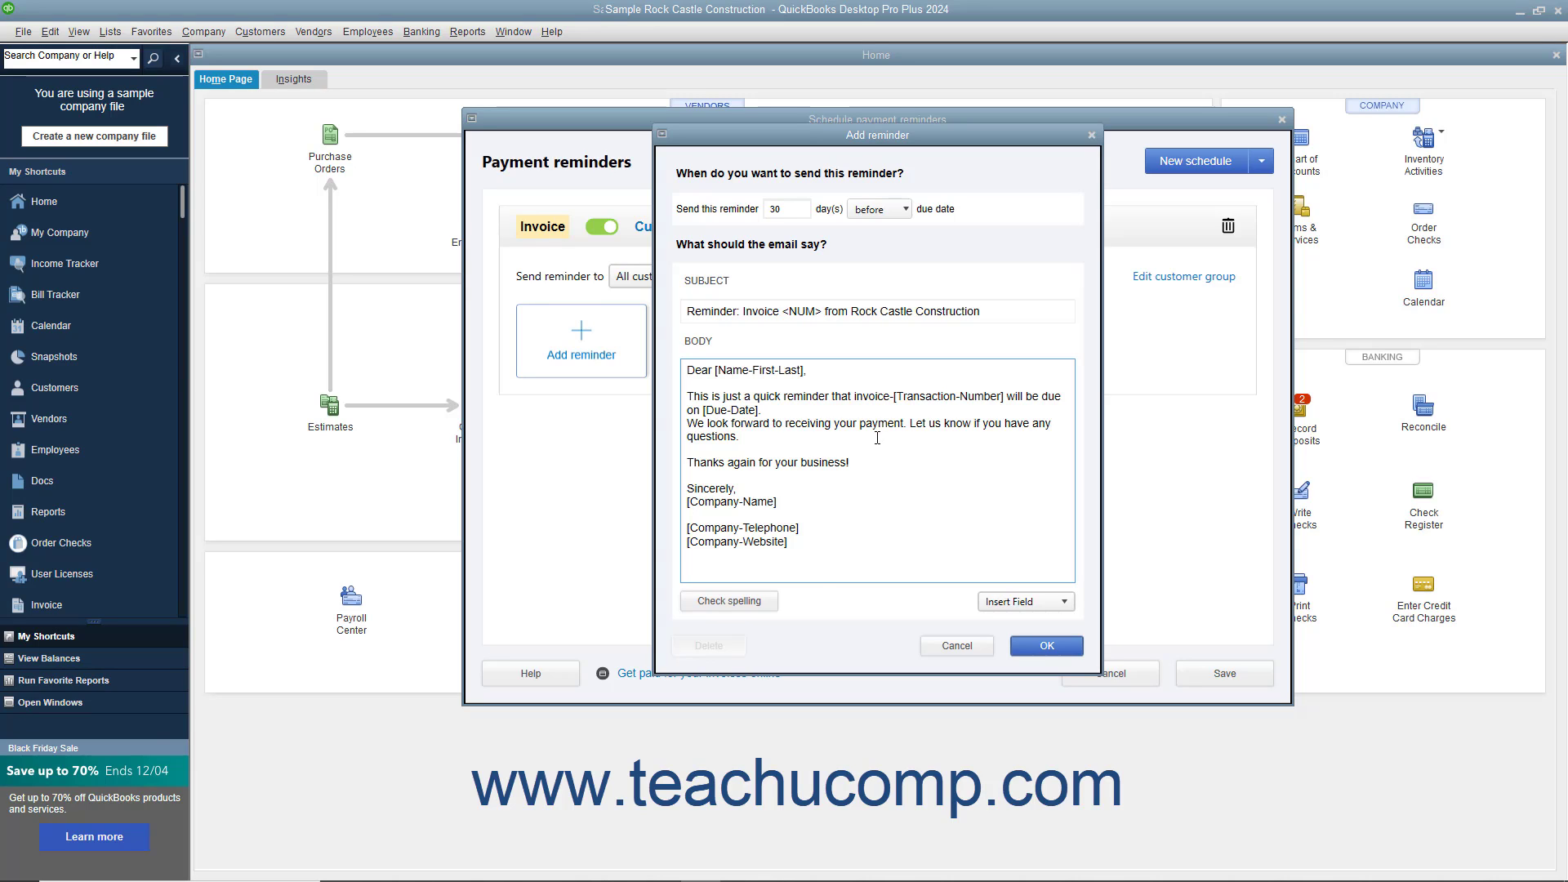
{"action": "left_click", "coordinate": [1008, 604]}
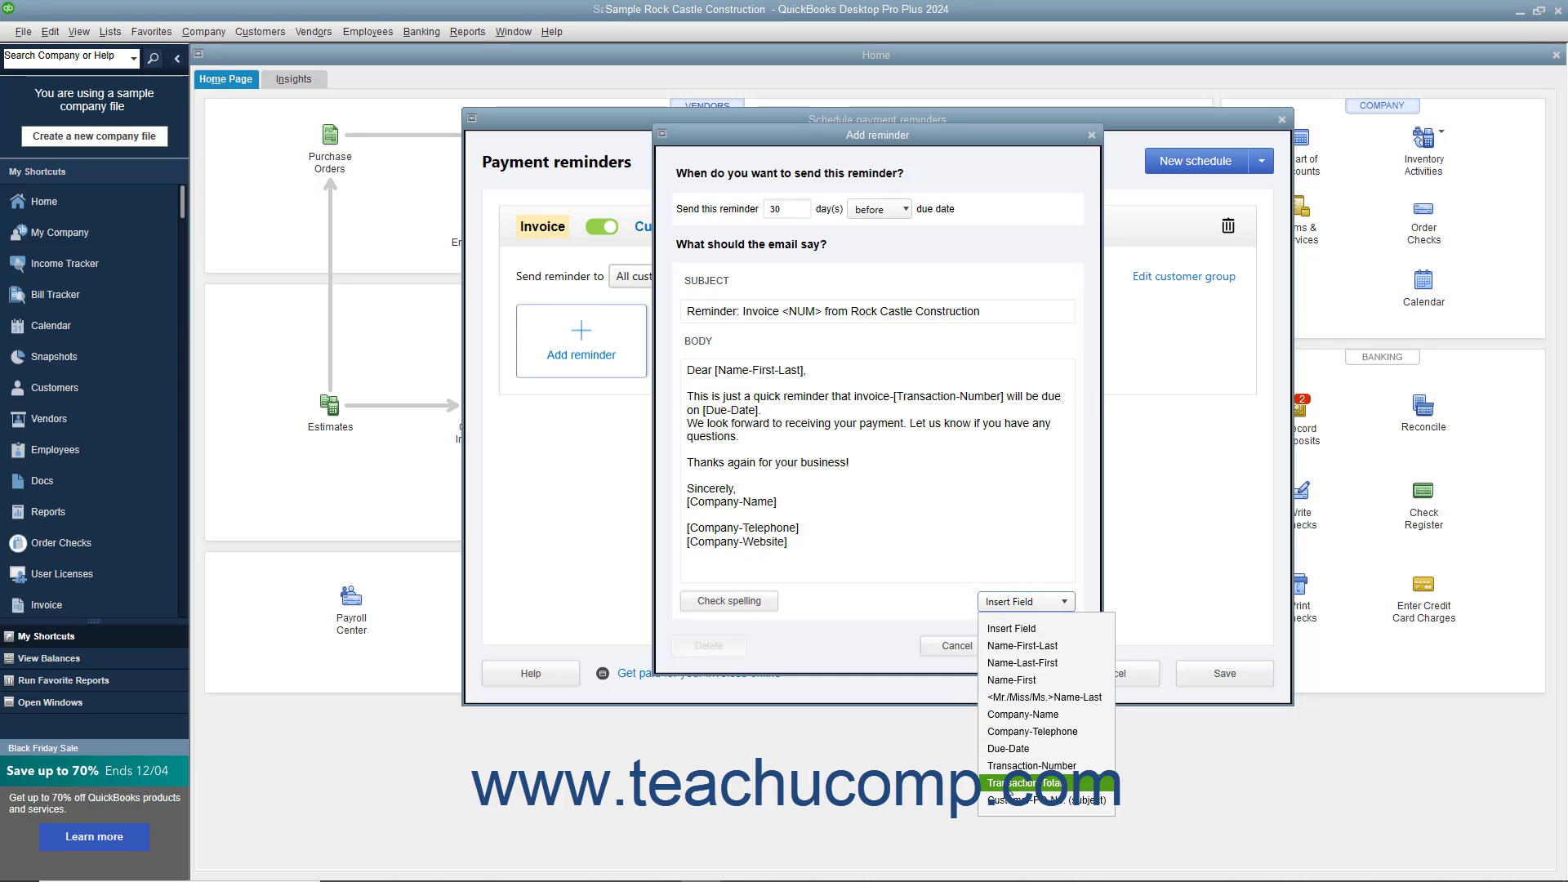
{"action": "left_click", "coordinate": [921, 603]}
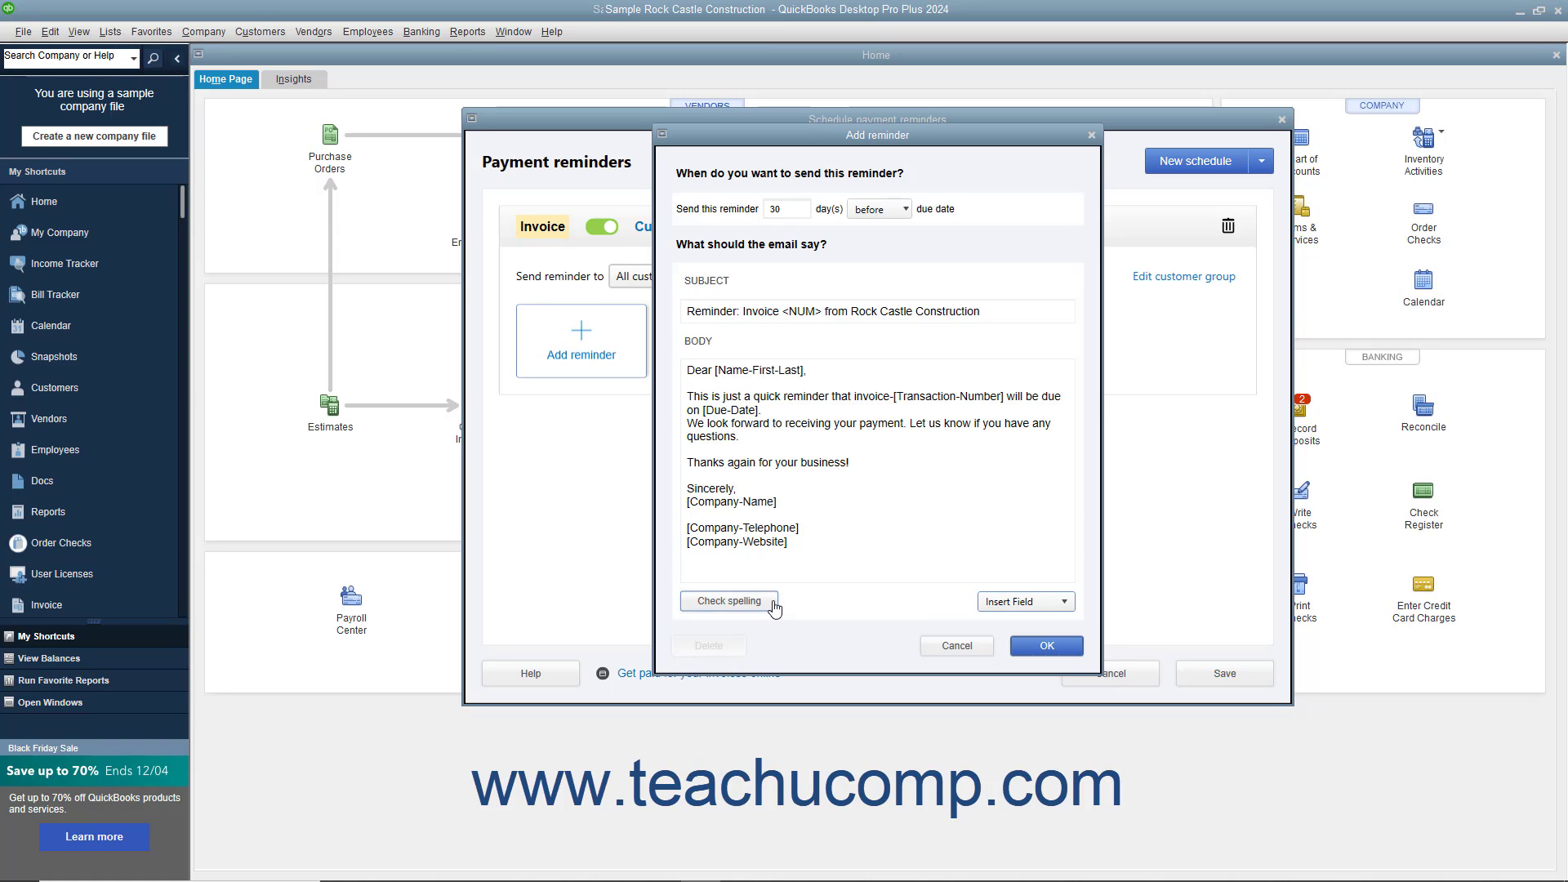
{"action": "left_click", "coordinate": [1042, 648]}
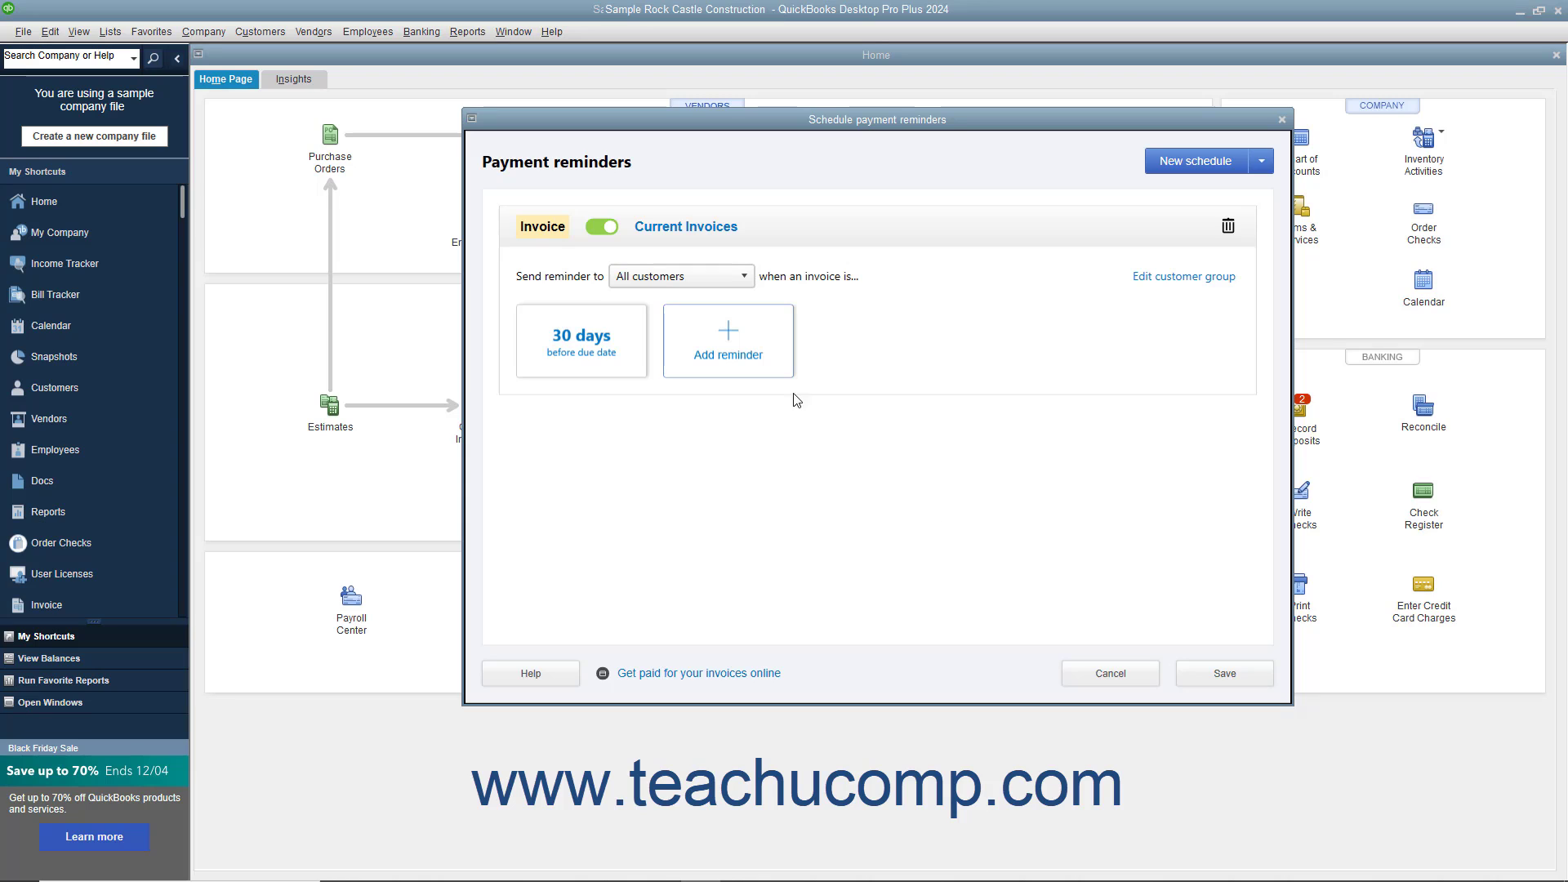
- Add a second reminder for 15 days before the due date, changing its body text to read "This is just another quick reminder"
{"action": "left_click", "coordinate": [744, 348]}
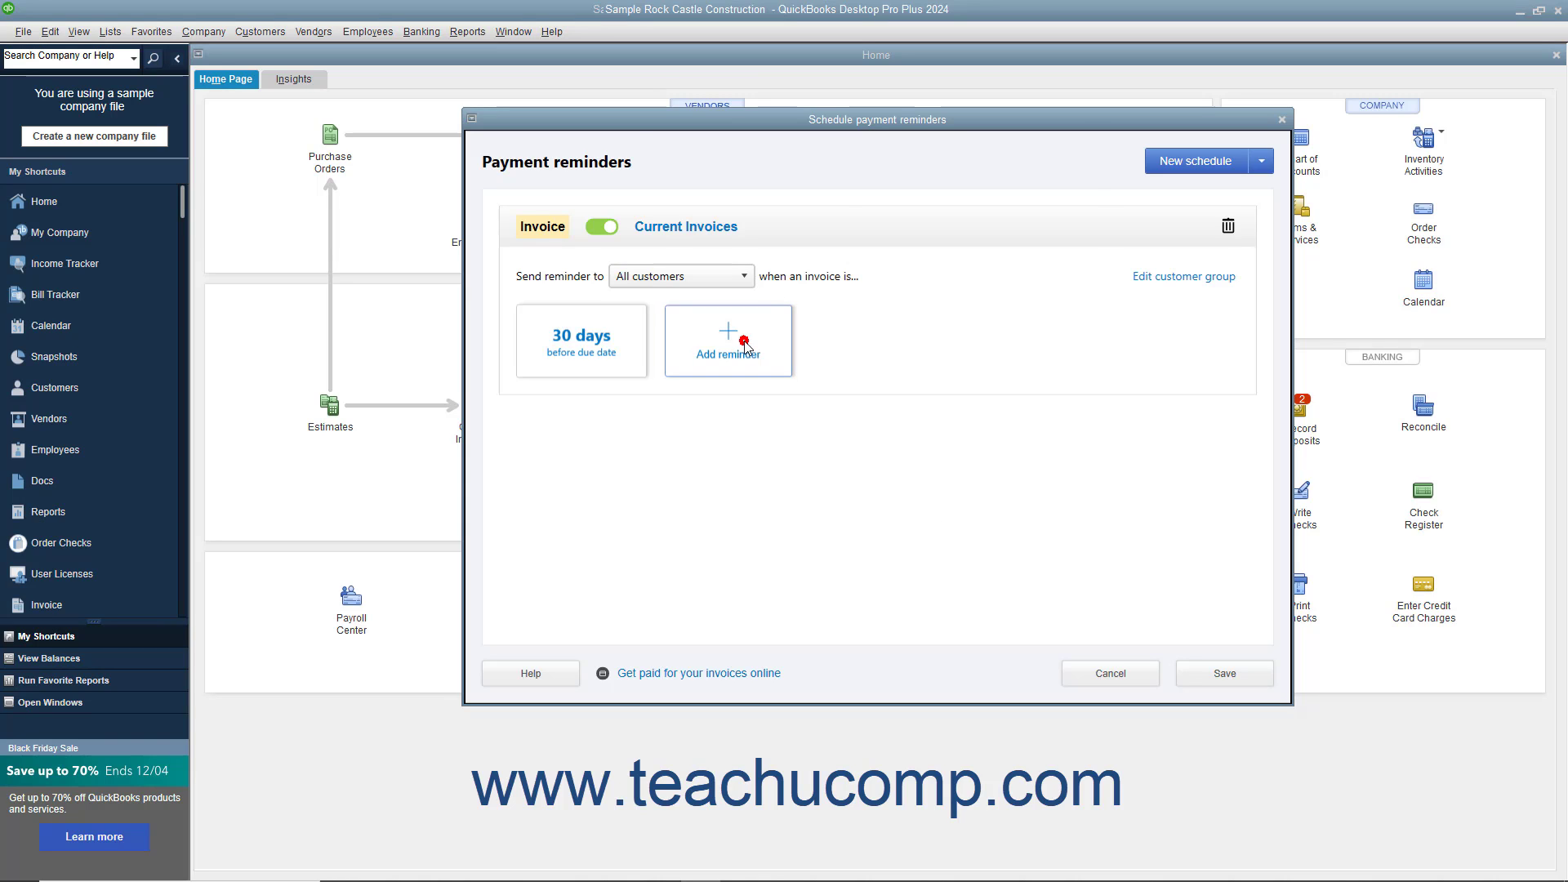
{"action": "left_click", "coordinate": [798, 209]}
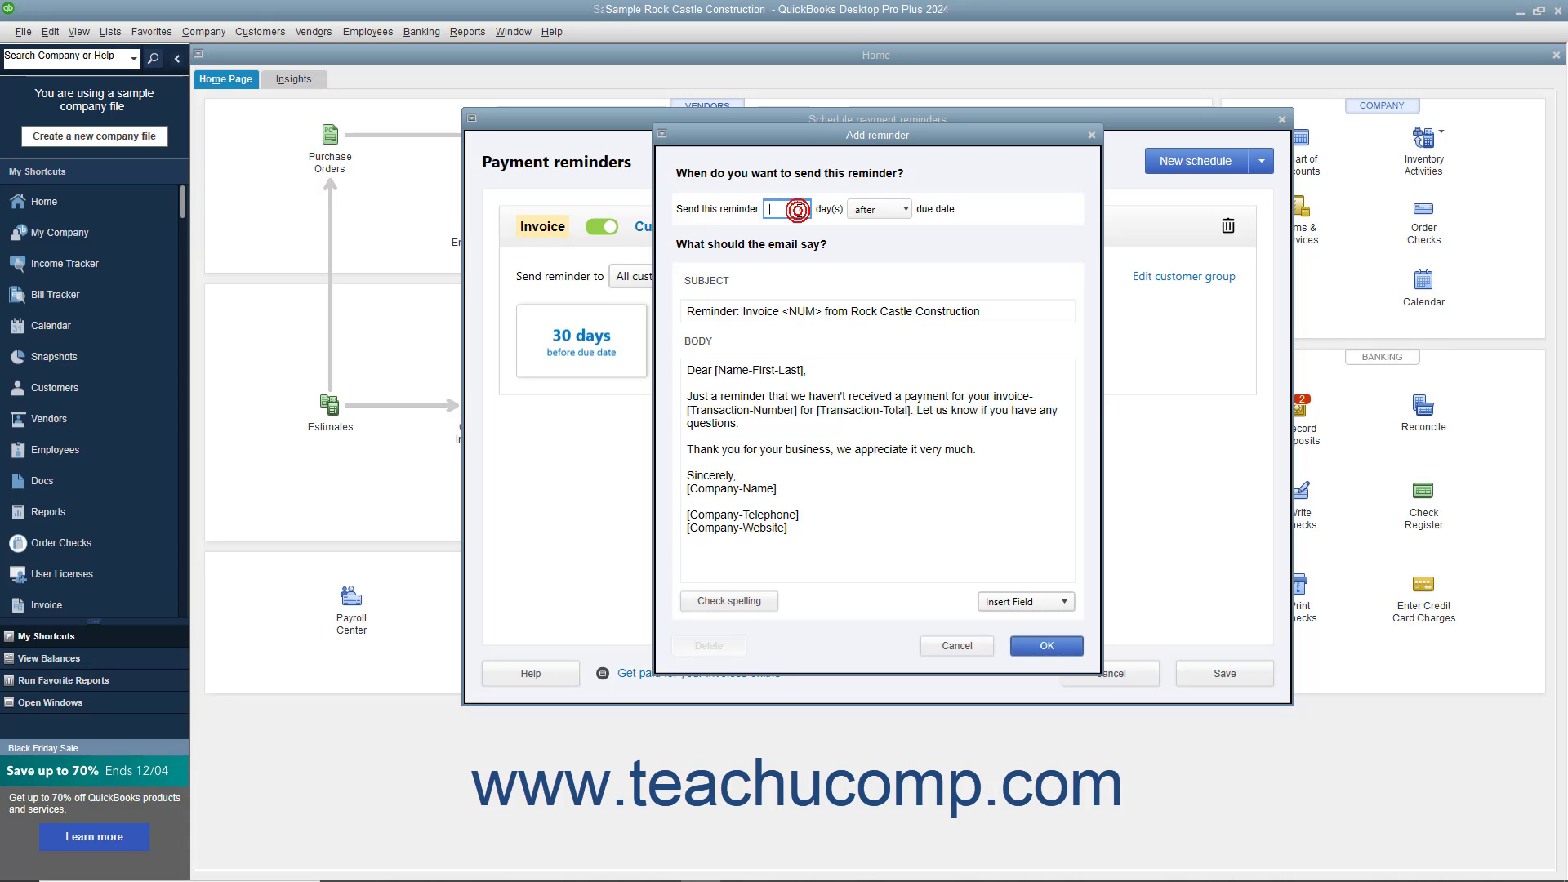
{"action": "type", "text": "15"}
{"action": "left_click", "coordinate": [899, 217]}
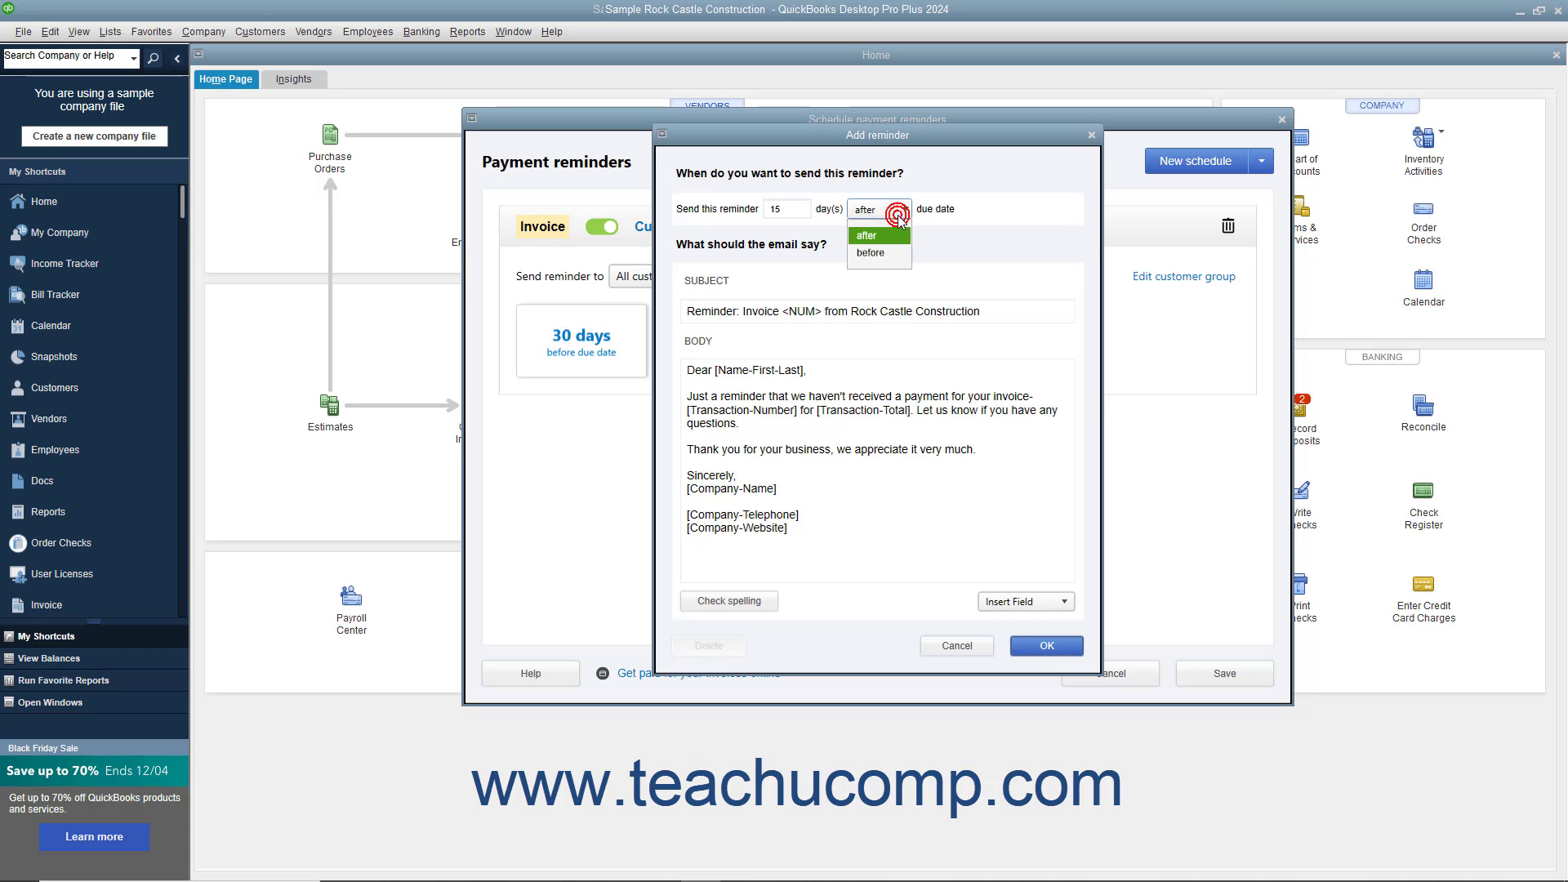
{"action": "left_click", "coordinate": [753, 396]}
{"action": "type", "text": "ndther"}
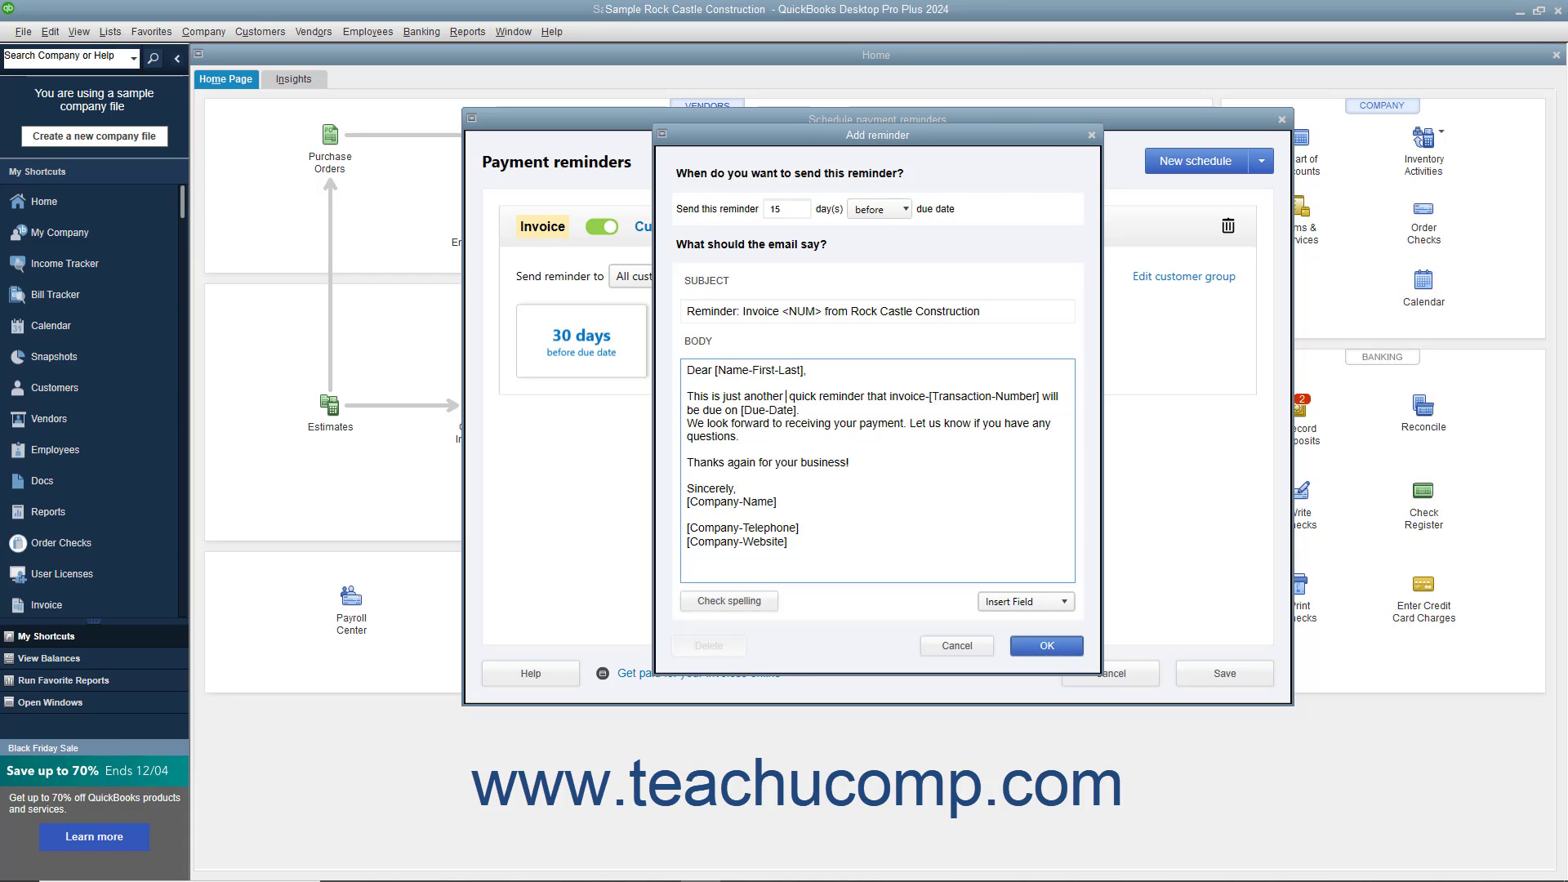
{"action": "left_click", "coordinate": [1019, 649]}
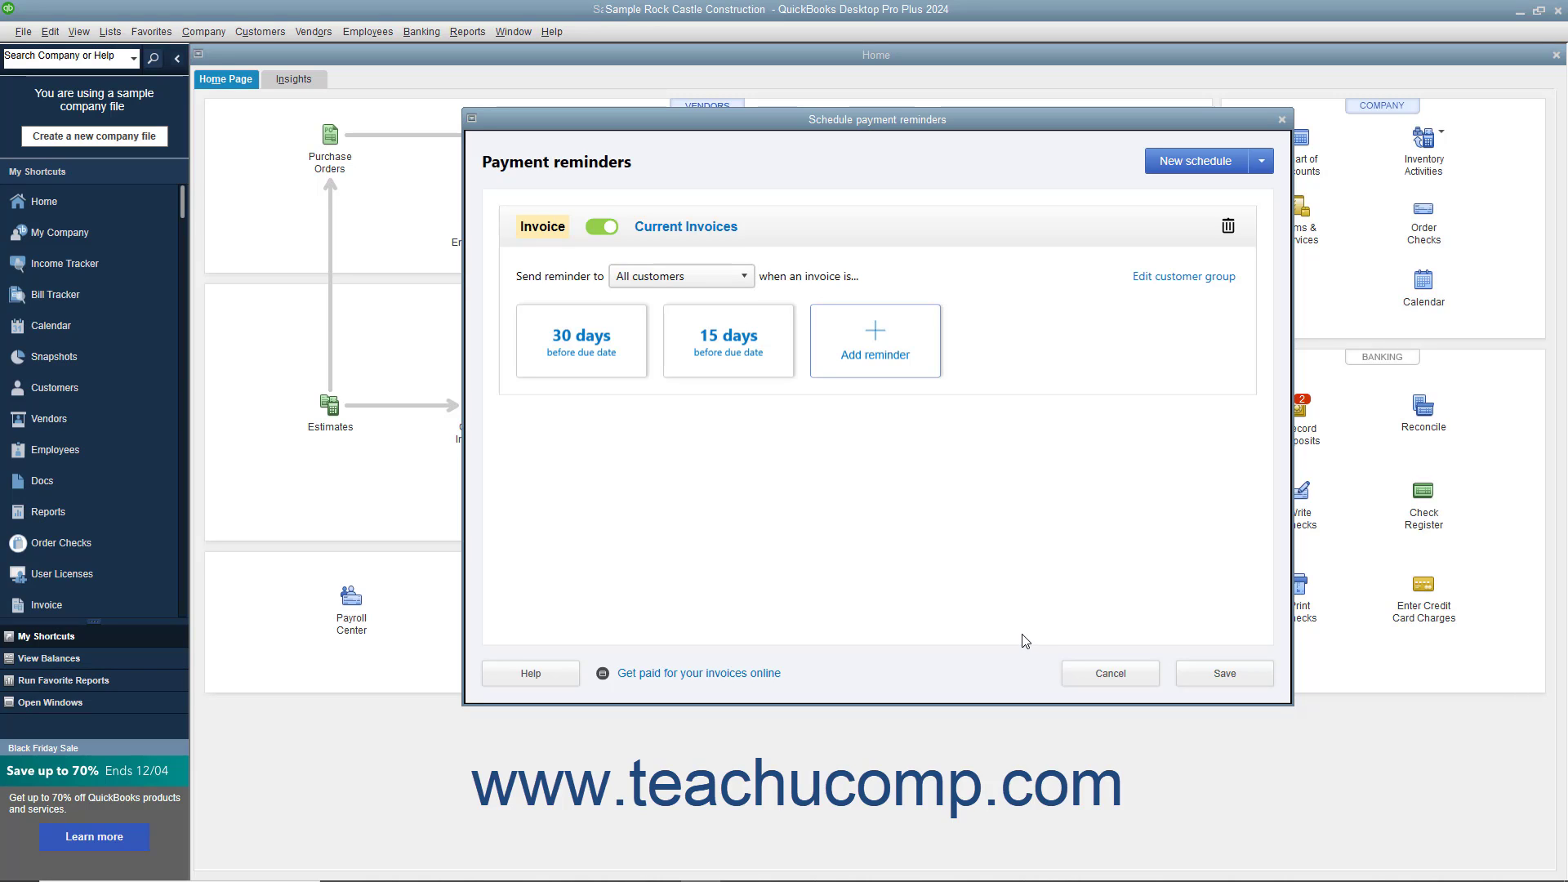
- Turn the Current Invoices schedule off and back on, and view the available types for a new schedule
{"action": "left_click", "coordinate": [605, 228]}
{"action": "left_click", "coordinate": [603, 228]}
{"action": "left_click", "coordinate": [1192, 165]}
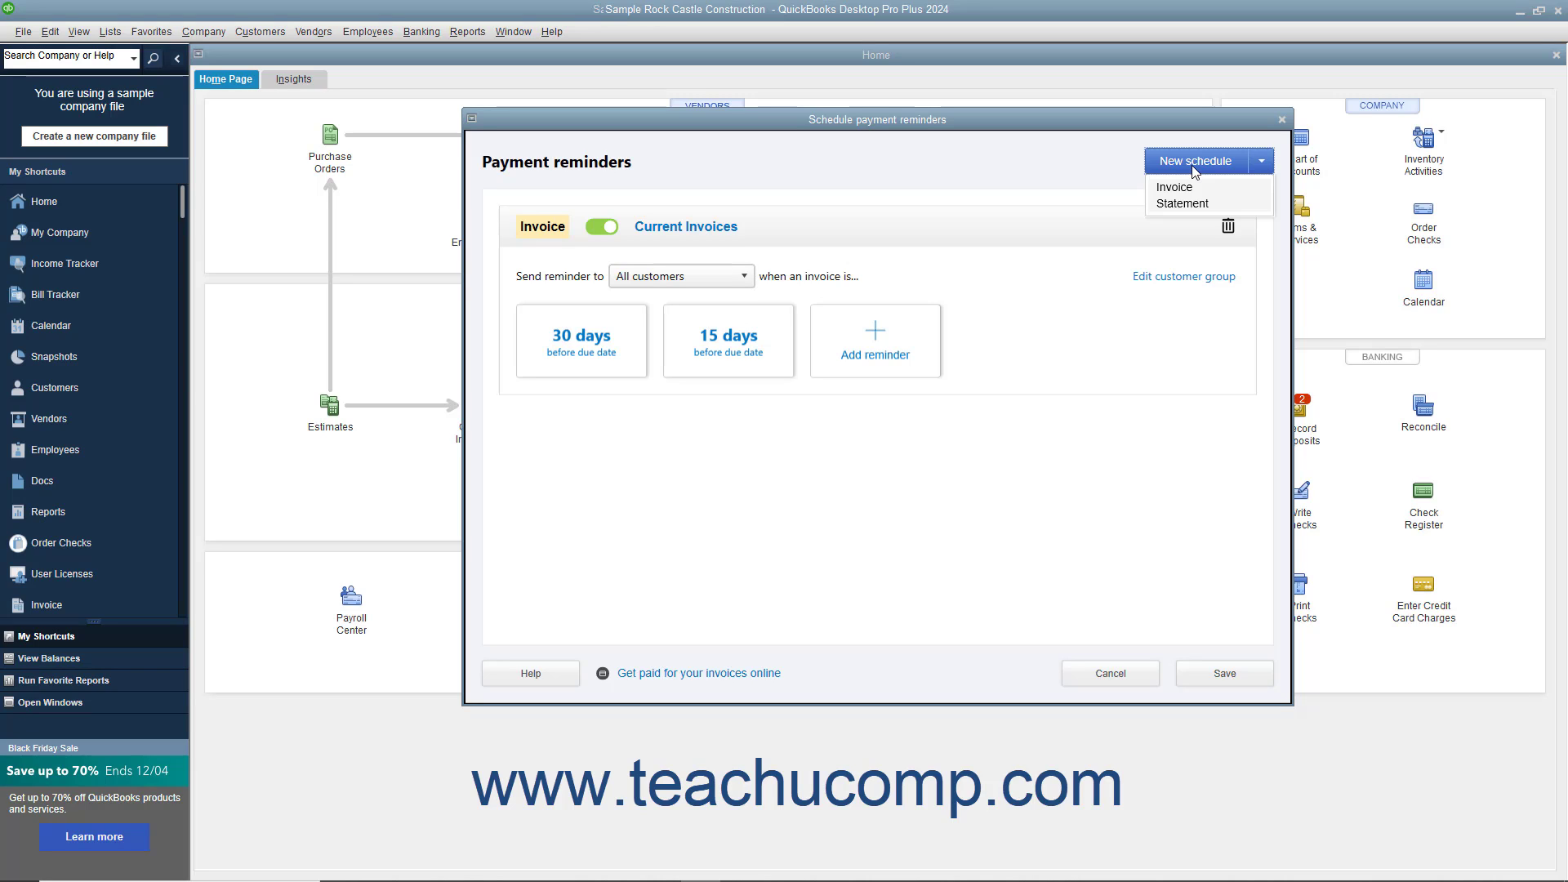
{"action": "left_click", "coordinate": [1105, 172]}
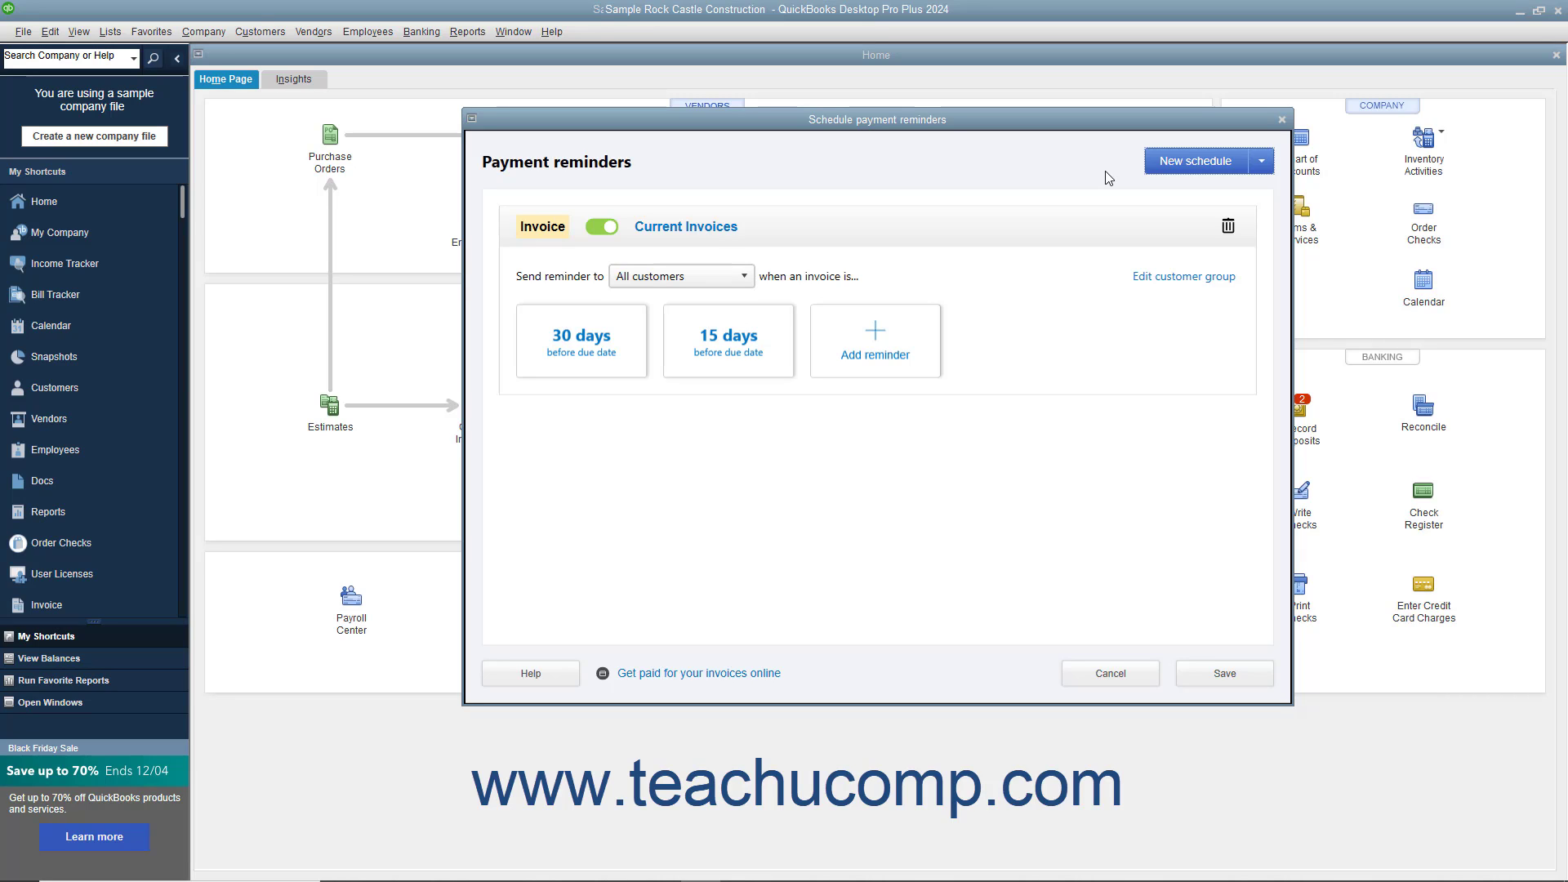
- Save the payment reminder schedule and dismiss the resulting message
{"action": "left_click", "coordinate": [1229, 678]}
{"action": "left_click", "coordinate": [875, 404]}
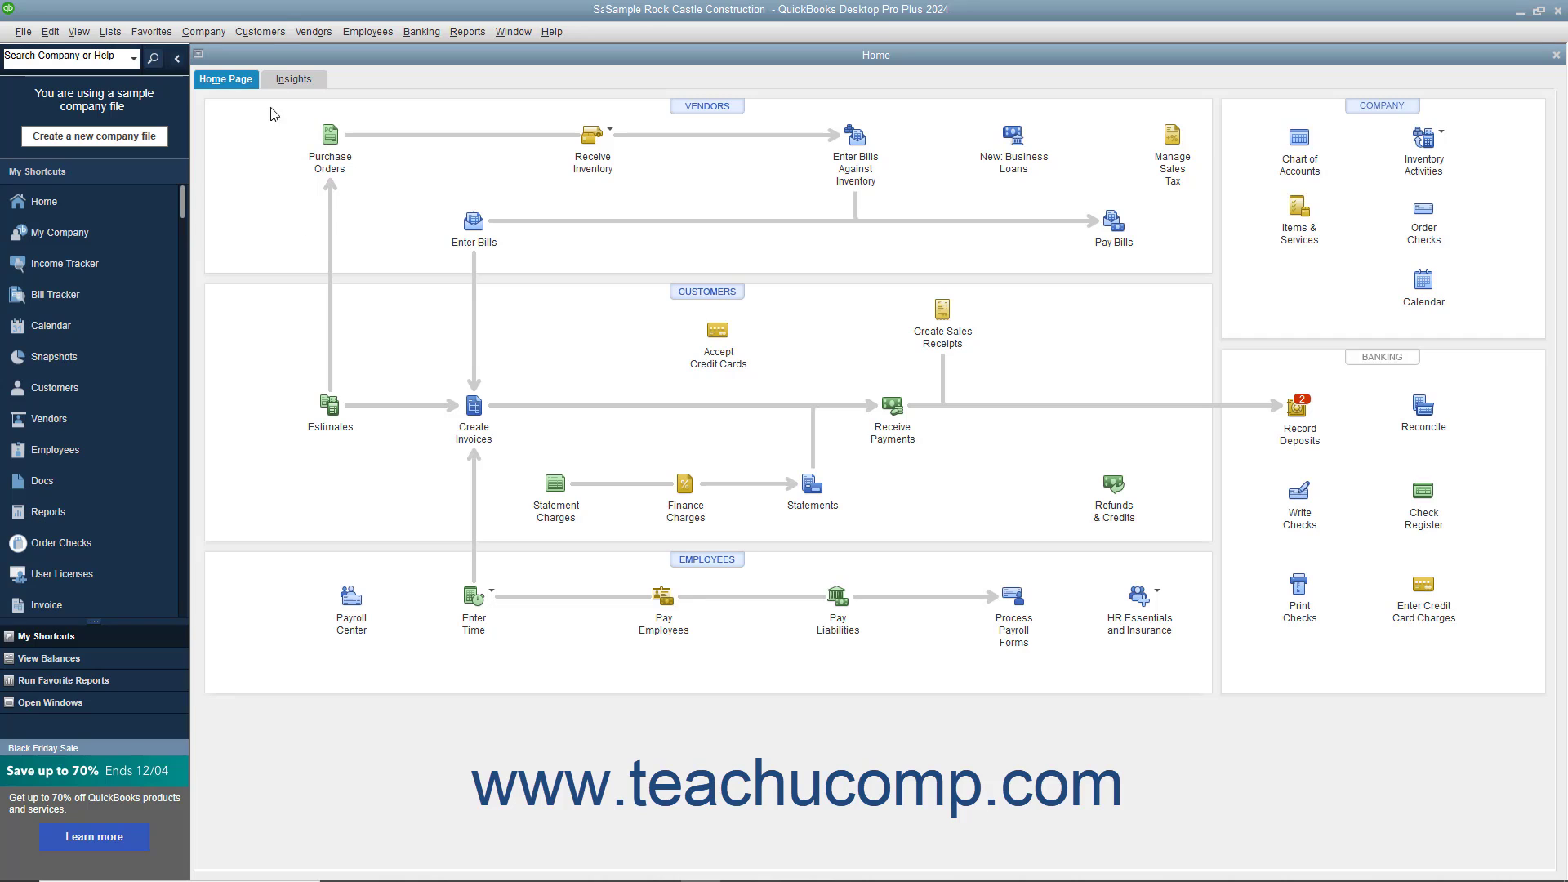
- Open the payment reminders for review and sending, and preview the emails for invoices 1065 and 1080
{"action": "left_click", "coordinate": [273, 33]}
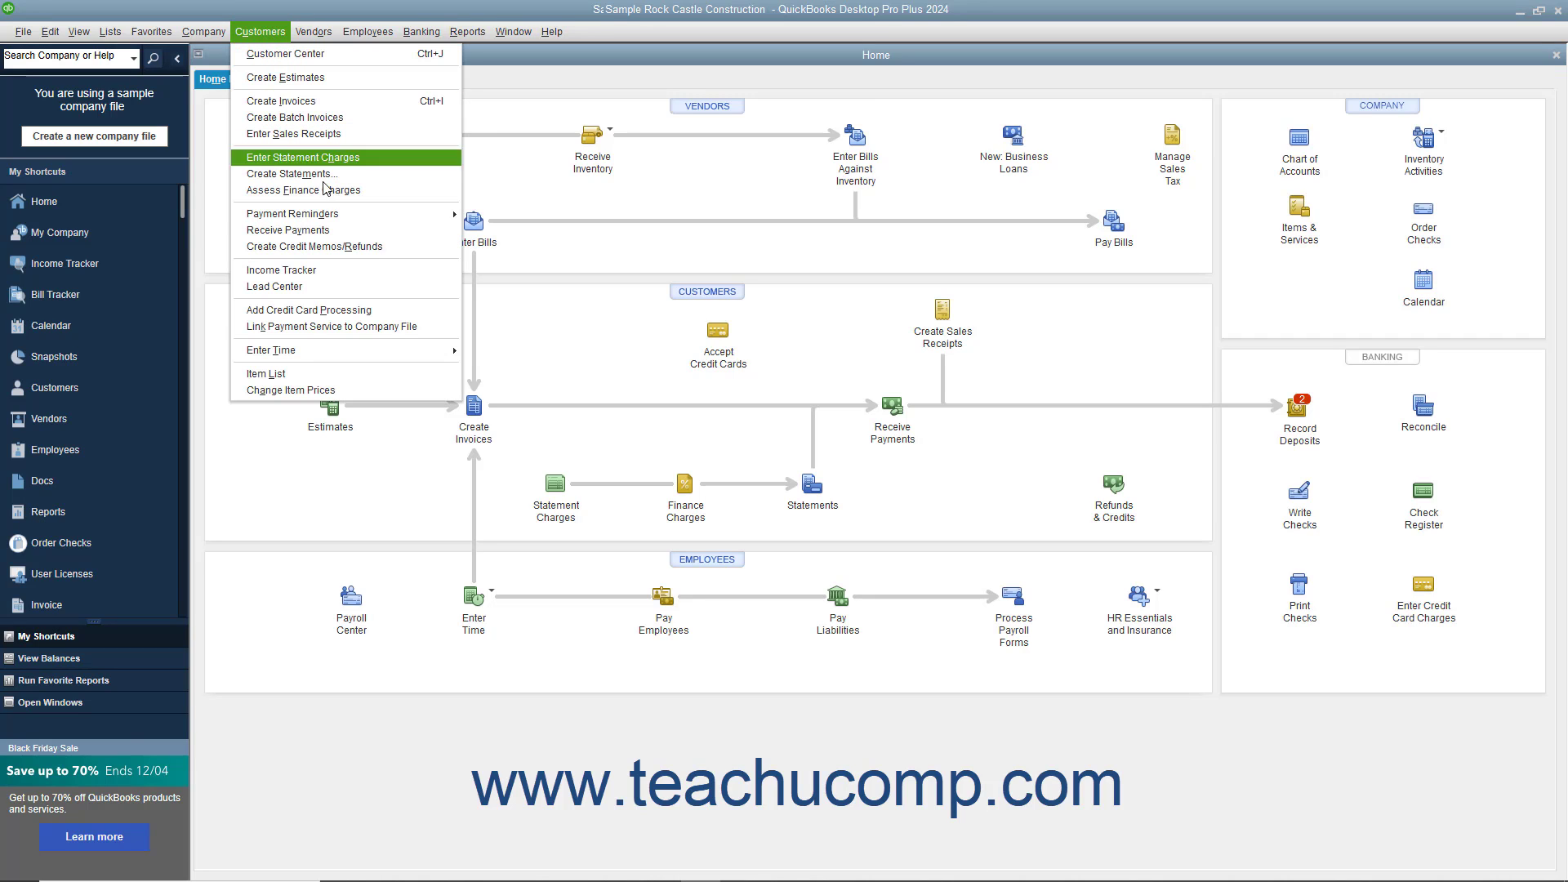
{"action": "mouse_move", "coordinate": [334, 214]}
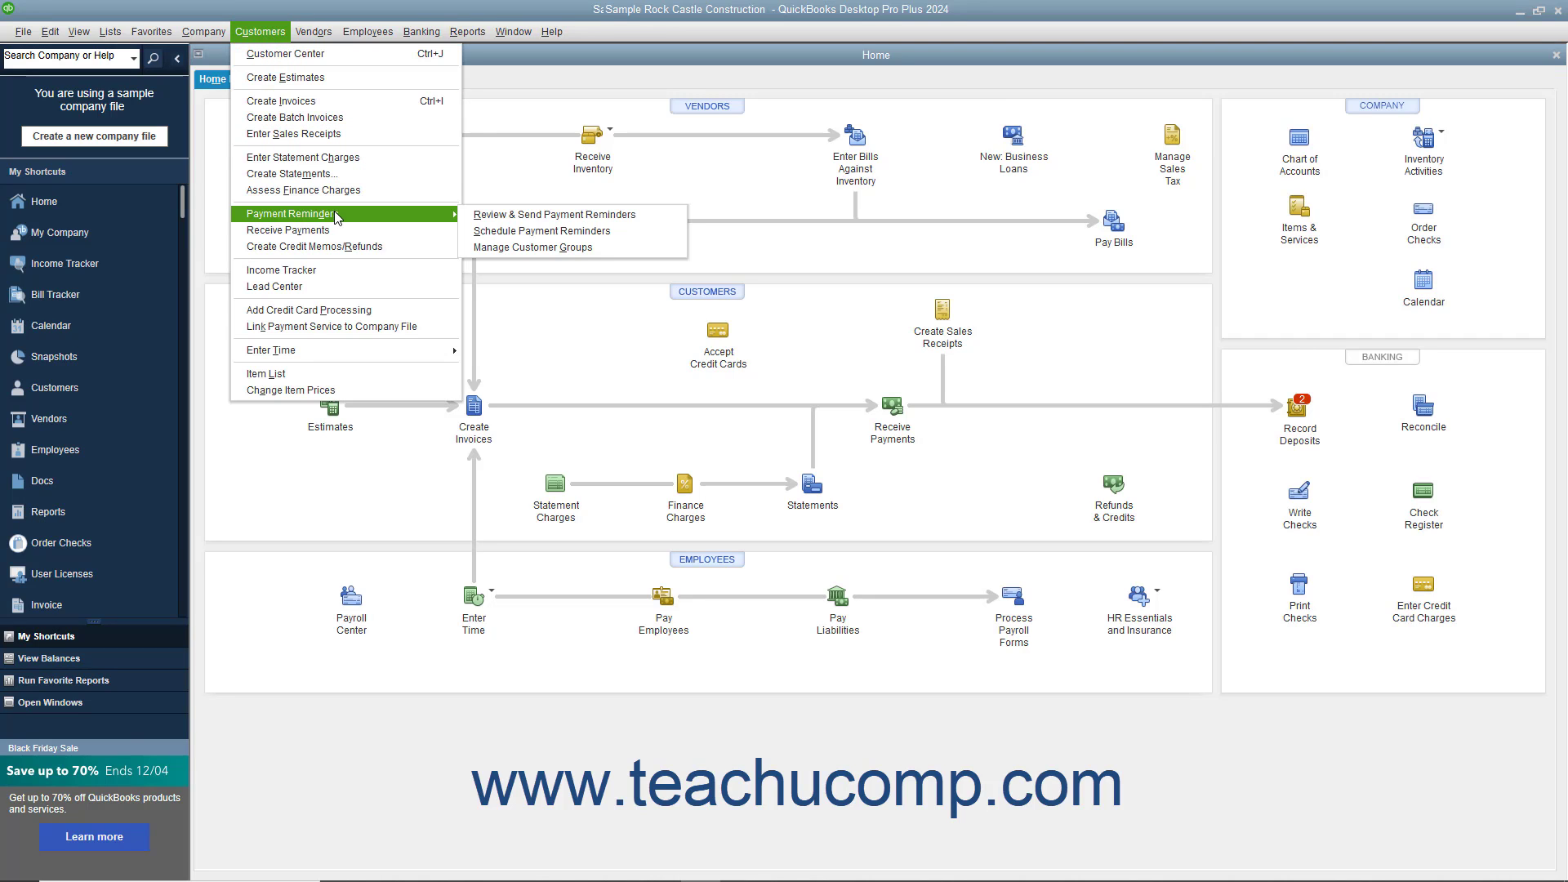
{"action": "left_click", "coordinate": [486, 217]}
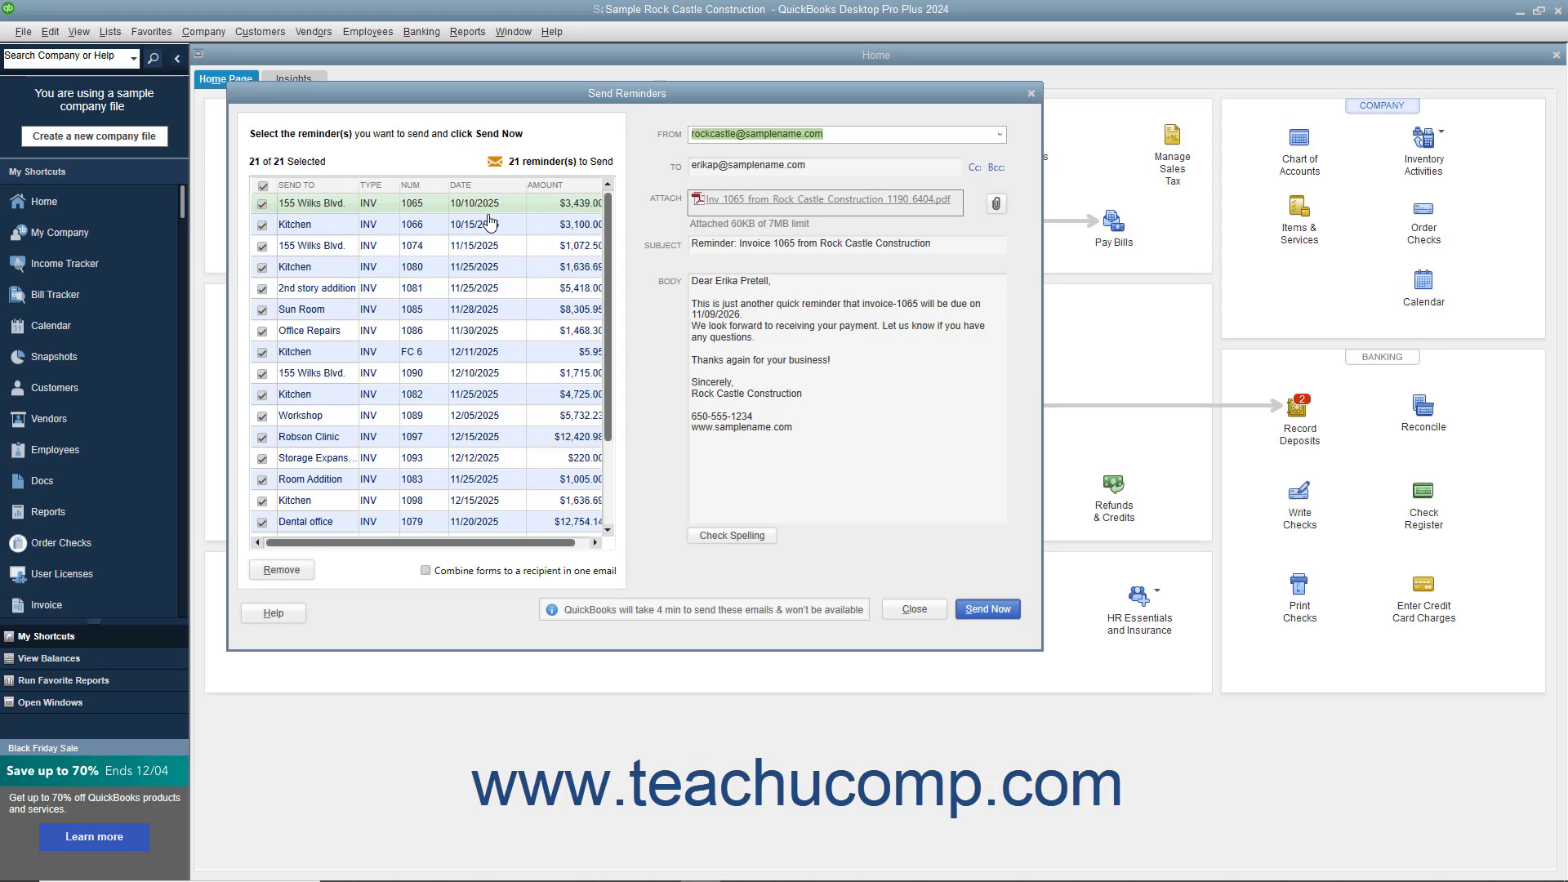
{"action": "left_click", "coordinate": [427, 211]}
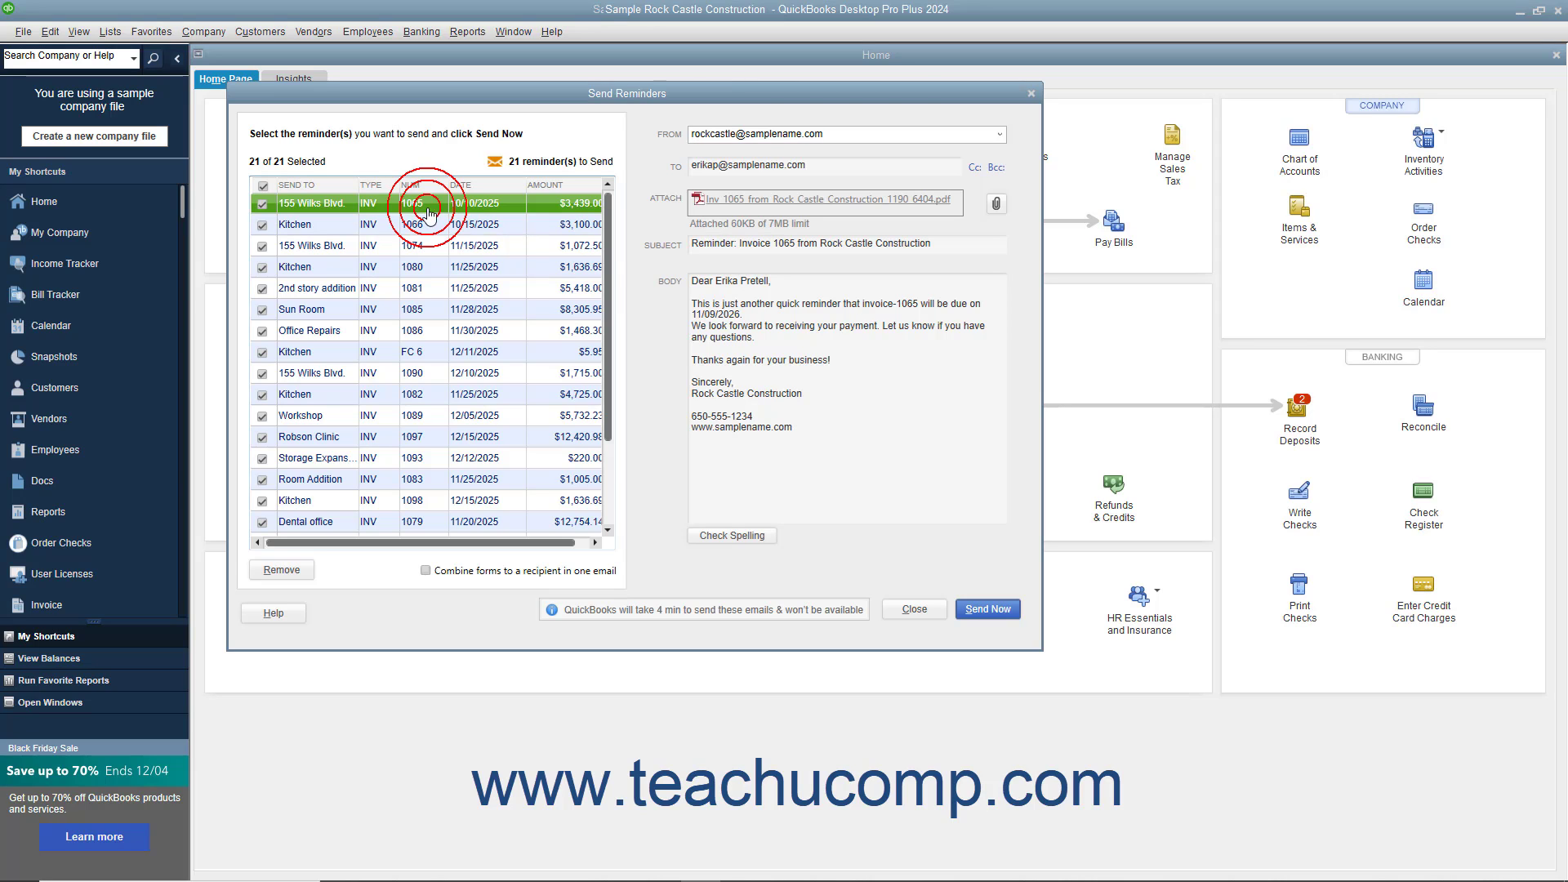
{"action": "left_click", "coordinate": [430, 272]}
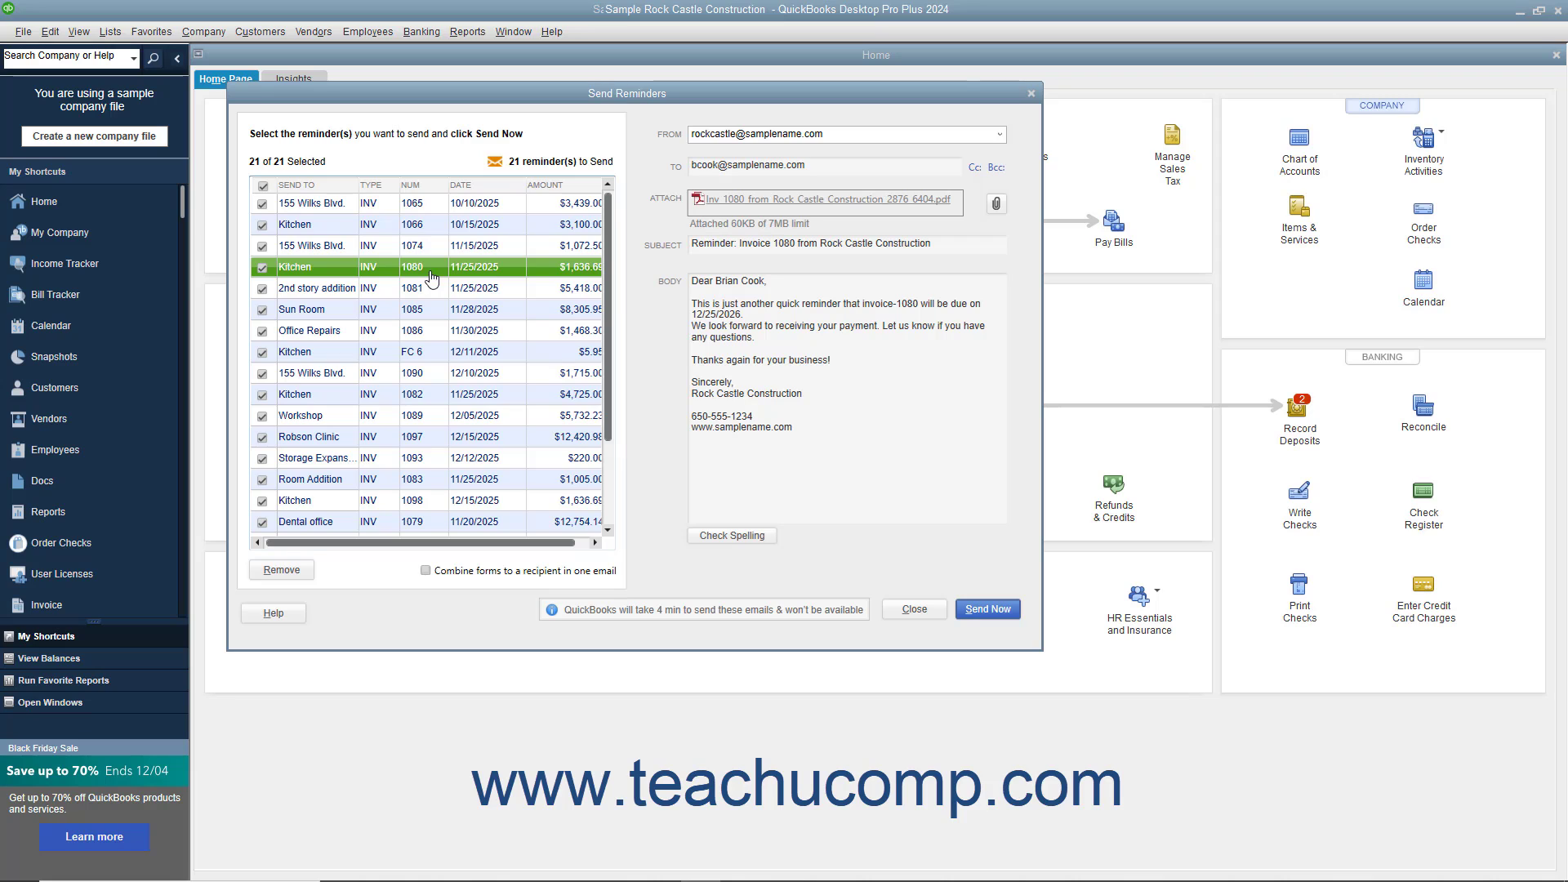
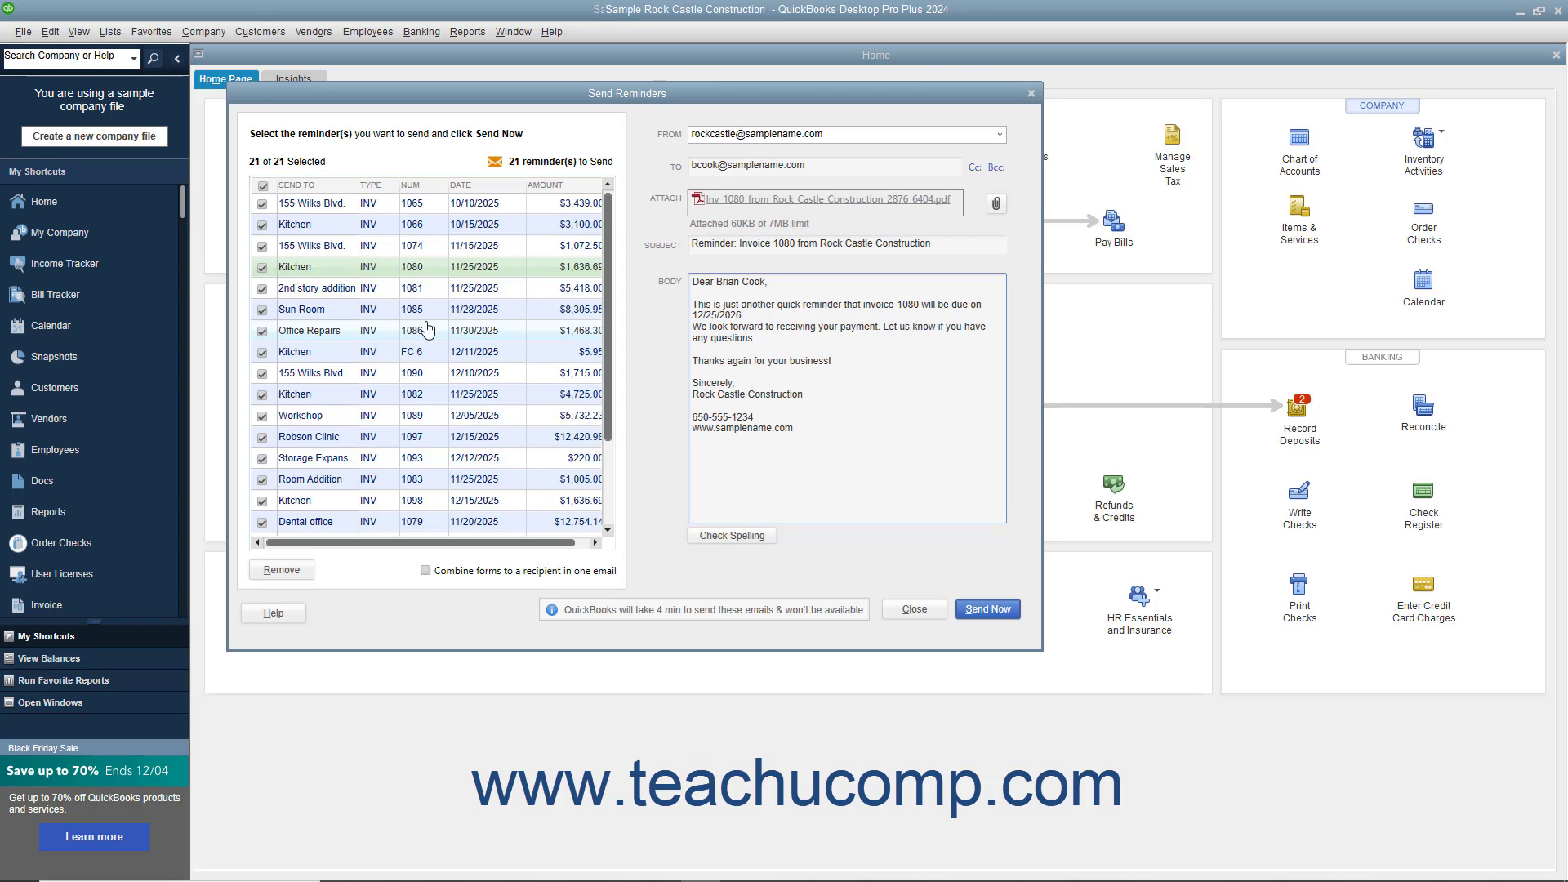
- Clear all reminder selections, select only the invoice 1065 reminder, and start removing it but cancel the removal
{"action": "left_click", "coordinate": [262, 268]}
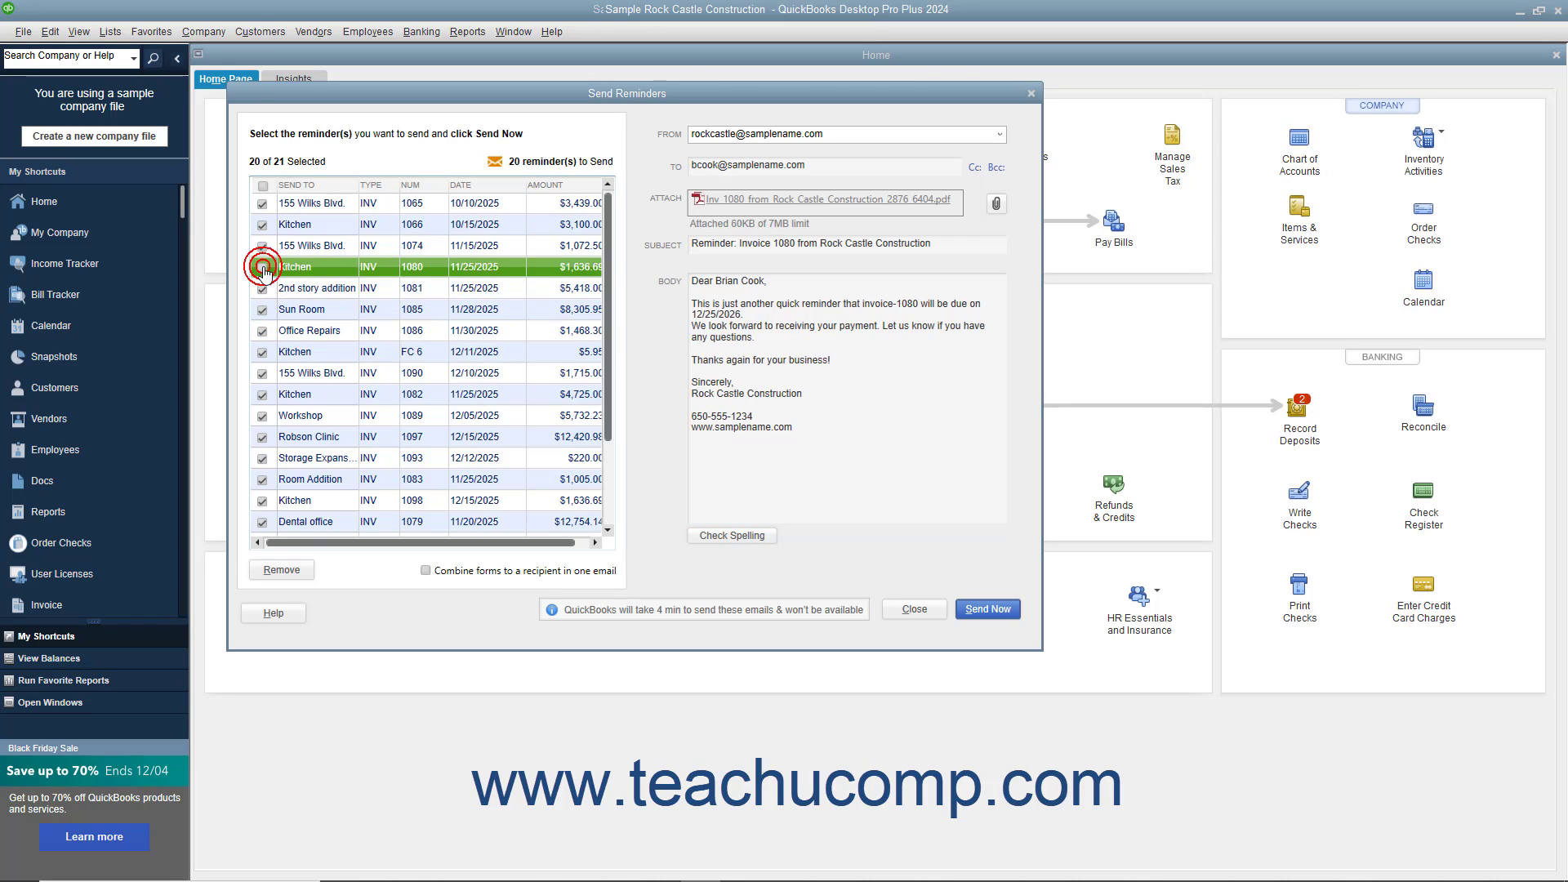
{"action": "left_click", "coordinate": [262, 268]}
{"action": "left_click", "coordinate": [262, 186]}
{"action": "left_click", "coordinate": [262, 187]}
{"action": "left_click", "coordinate": [262, 187]}
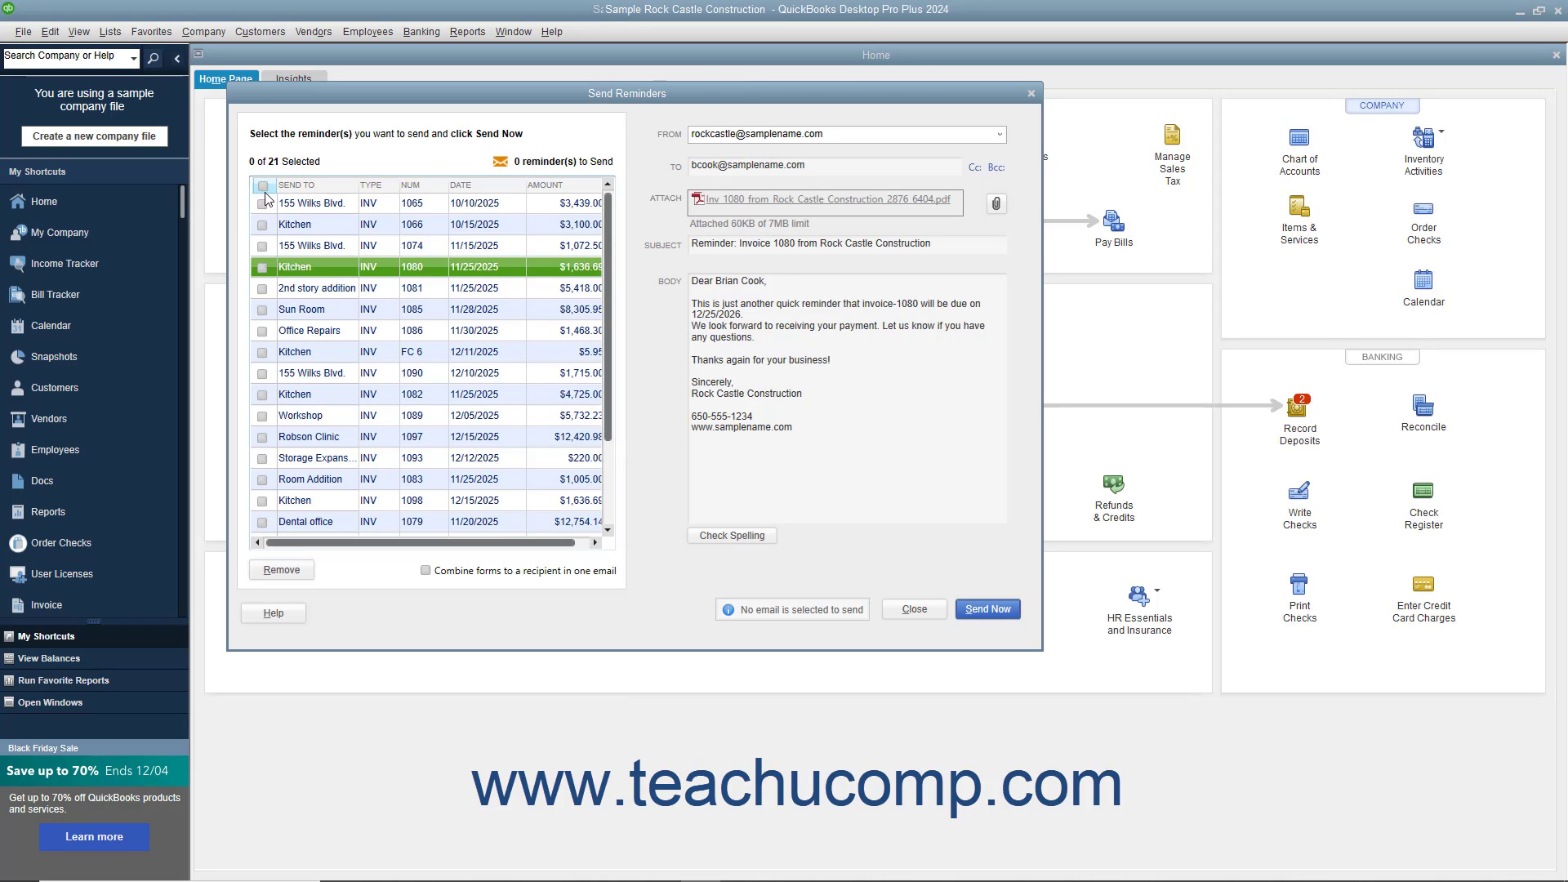
{"action": "left_click", "coordinate": [262, 203]}
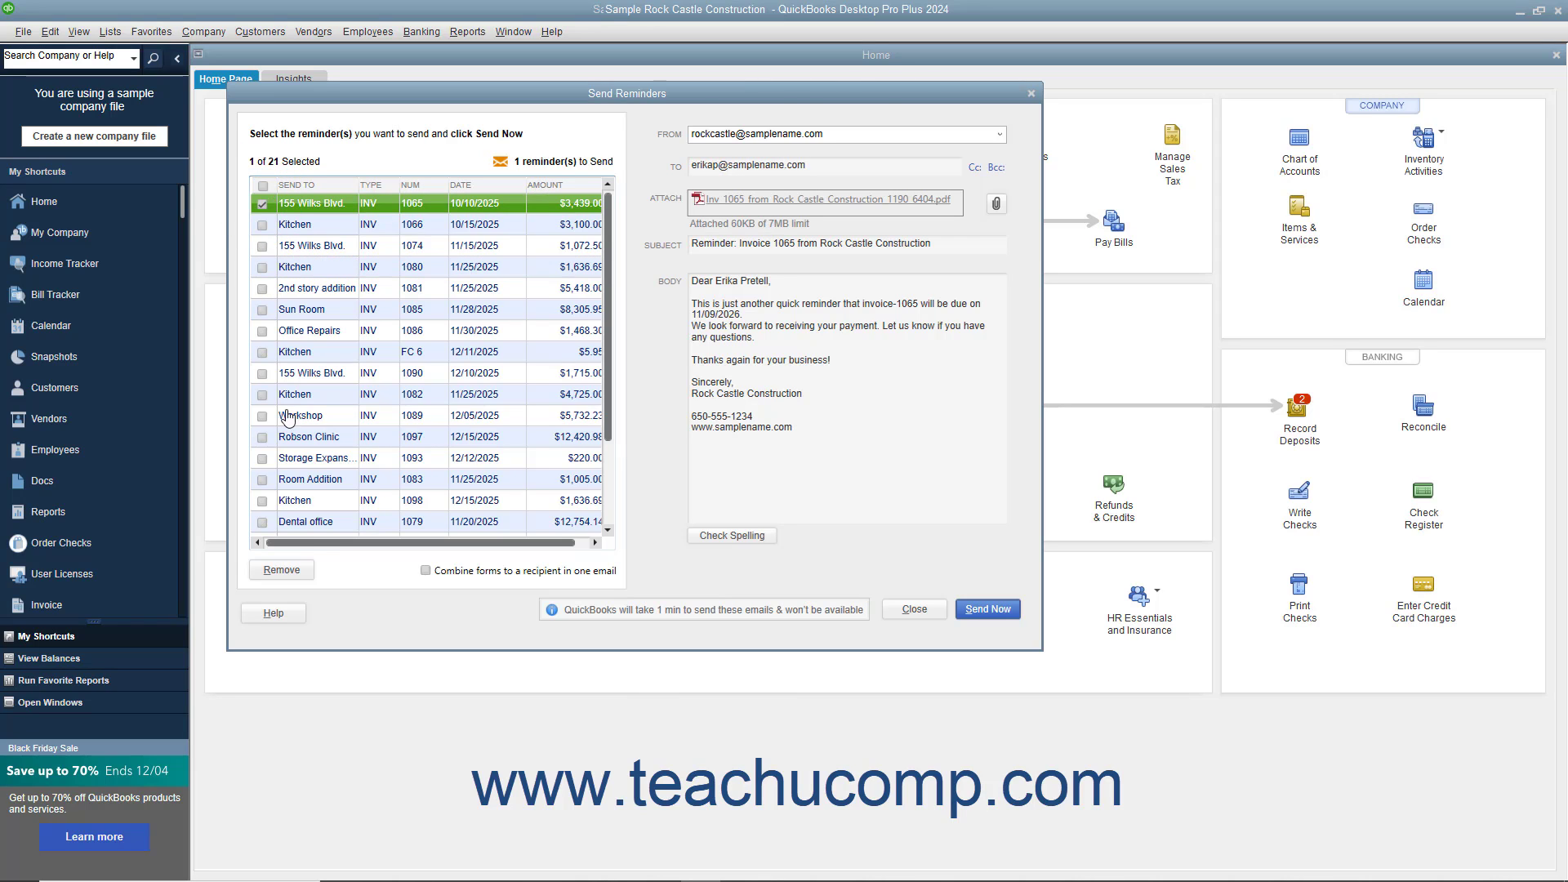
{"action": "left_click", "coordinate": [298, 579]}
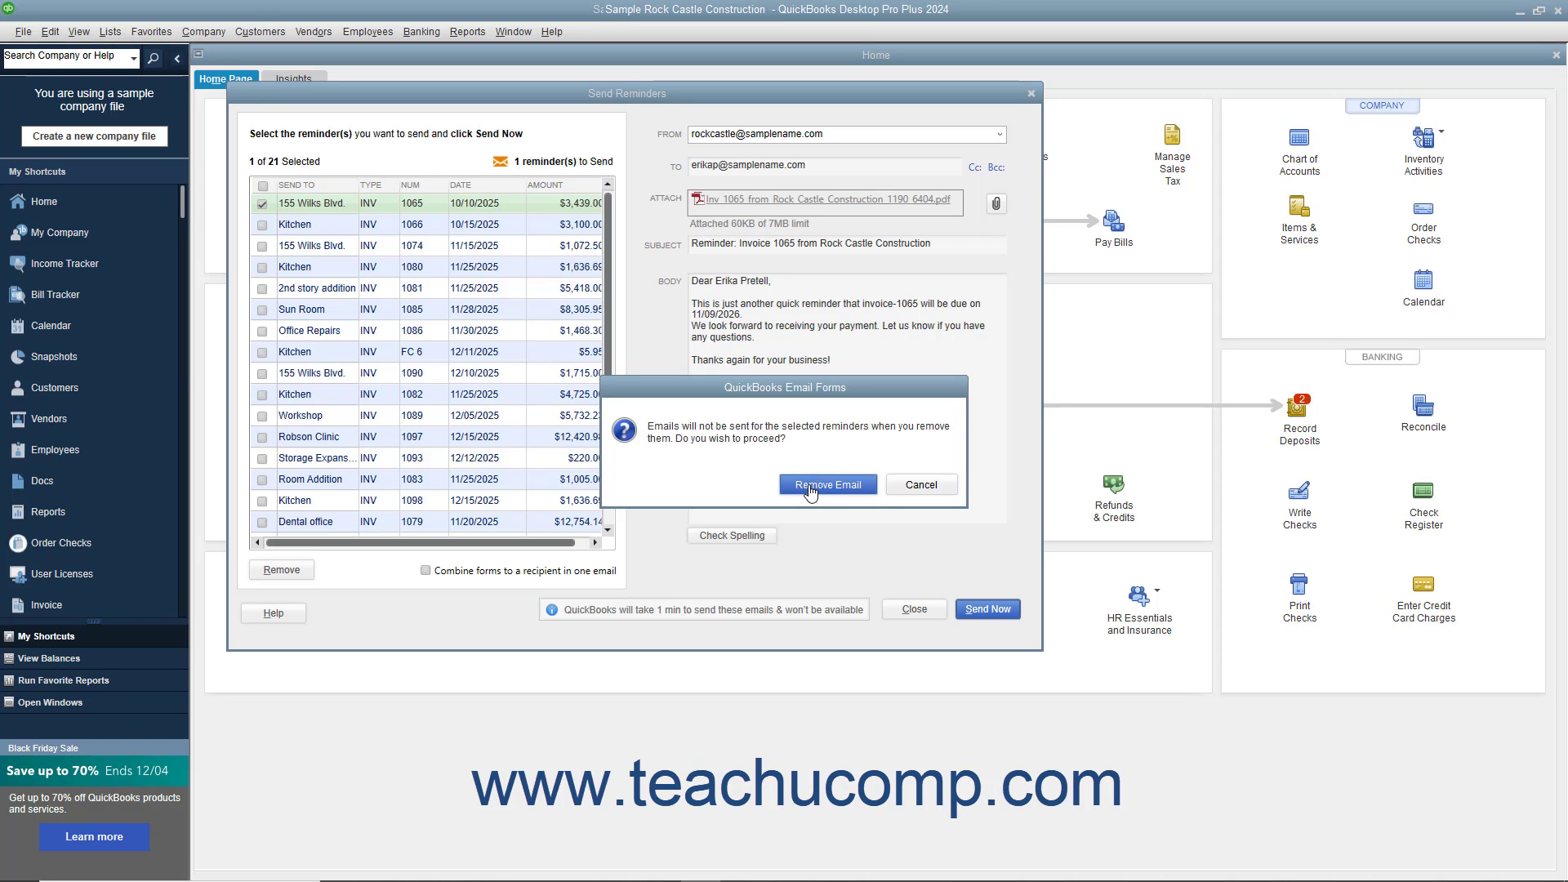
{"action": "left_click", "coordinate": [921, 485]}
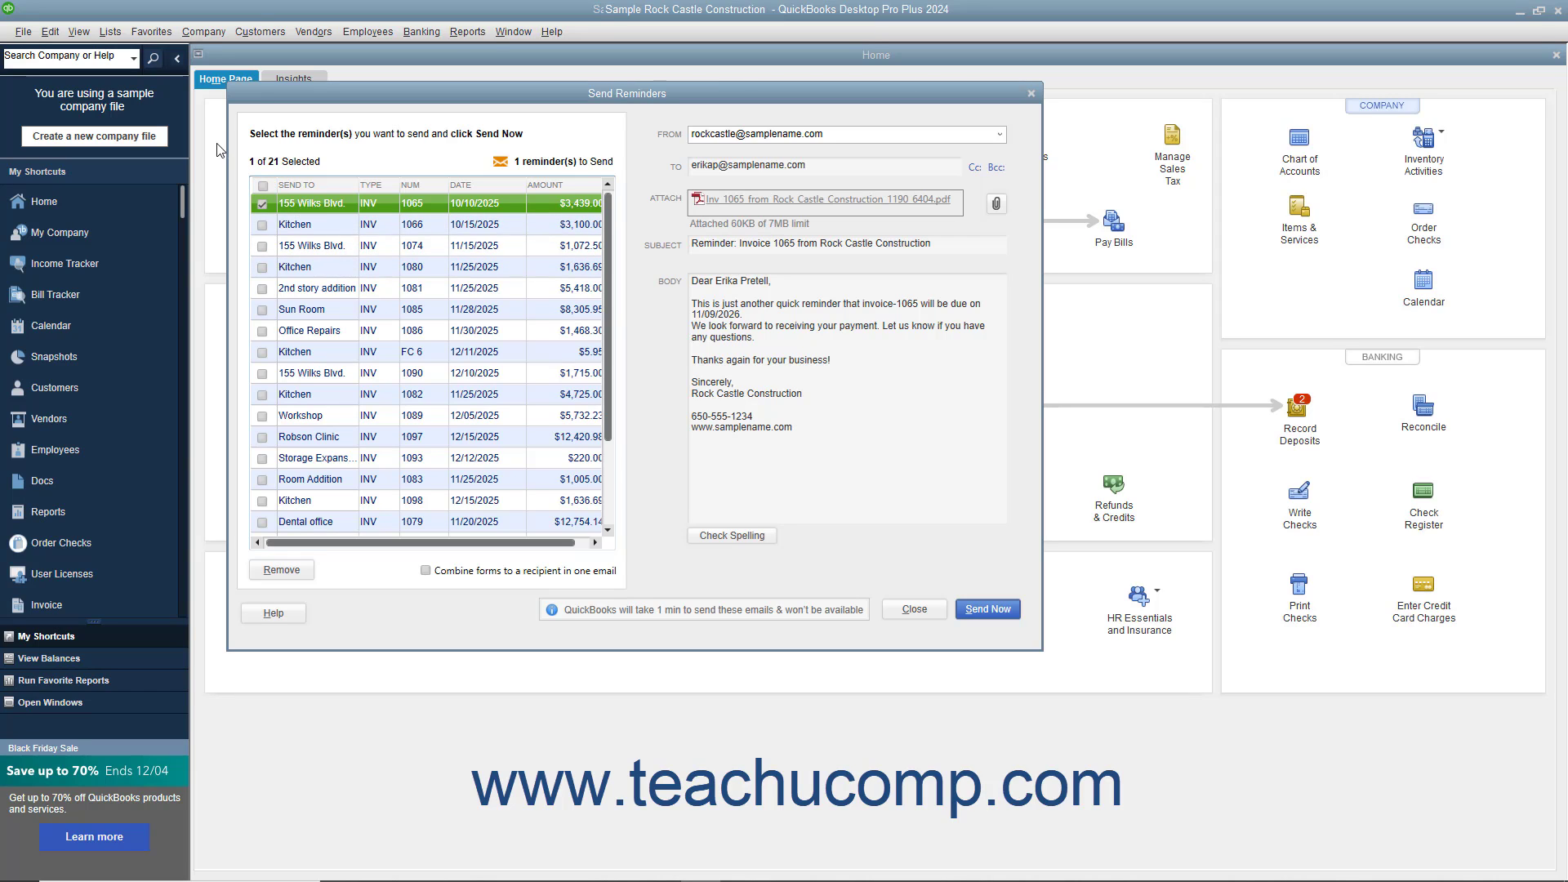
- Reselect all the reminders in the list and close the Send Reminders window without sending
{"action": "left_click", "coordinate": [263, 186]}
{"action": "left_click", "coordinate": [917, 613]}
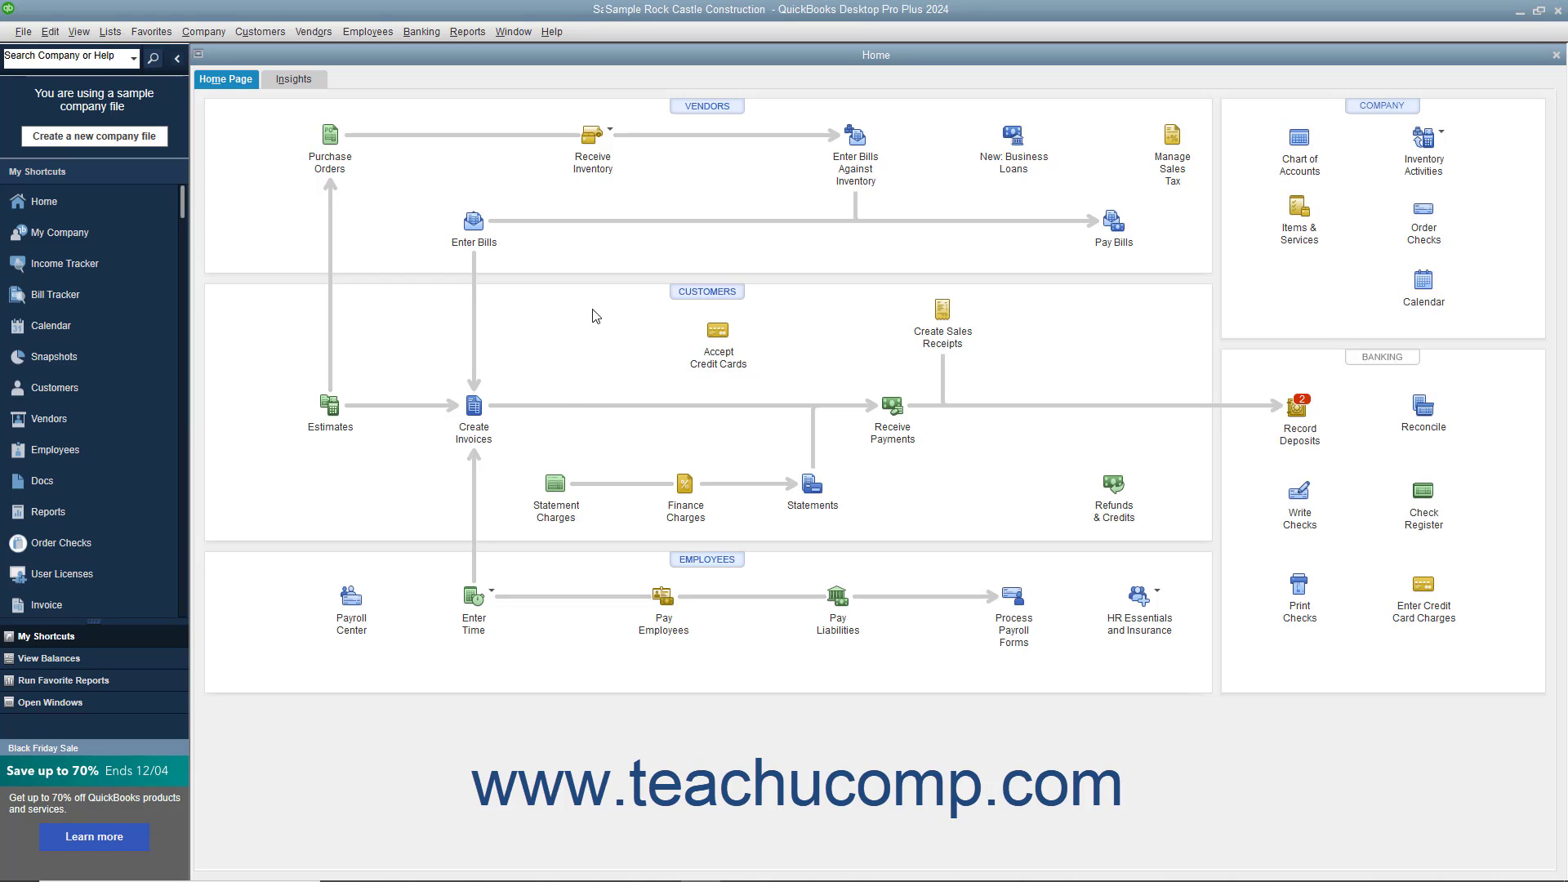
- Set the 900-day reminder in the "Current Invoices" schedule to 60 days before the due date, and save the schedule
{"action": "left_click", "coordinate": [283, 31]}
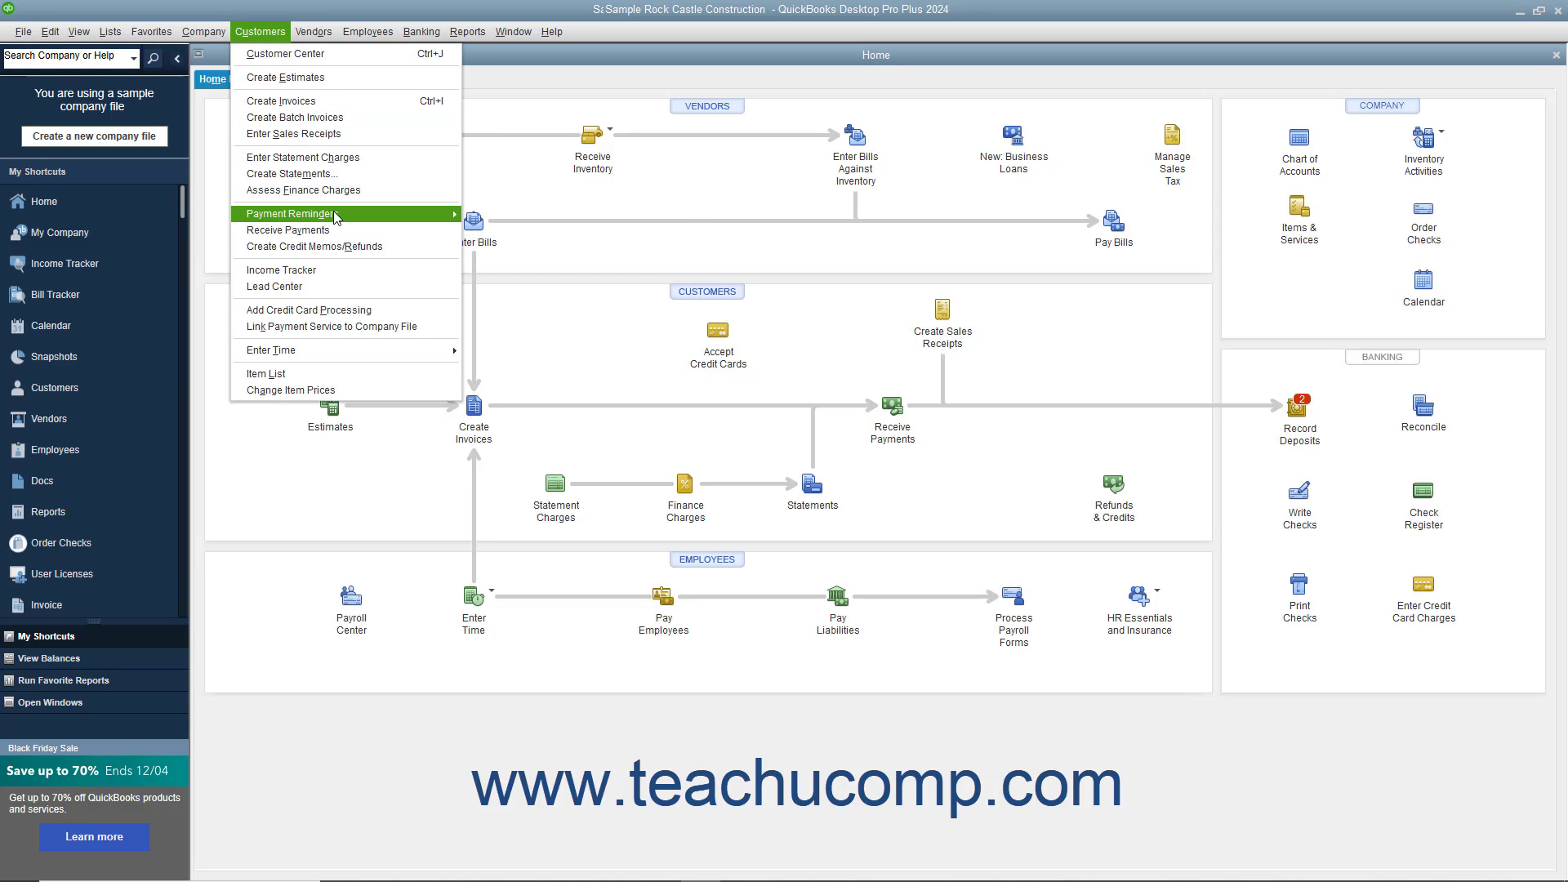
{"action": "mouse_move", "coordinate": [335, 213]}
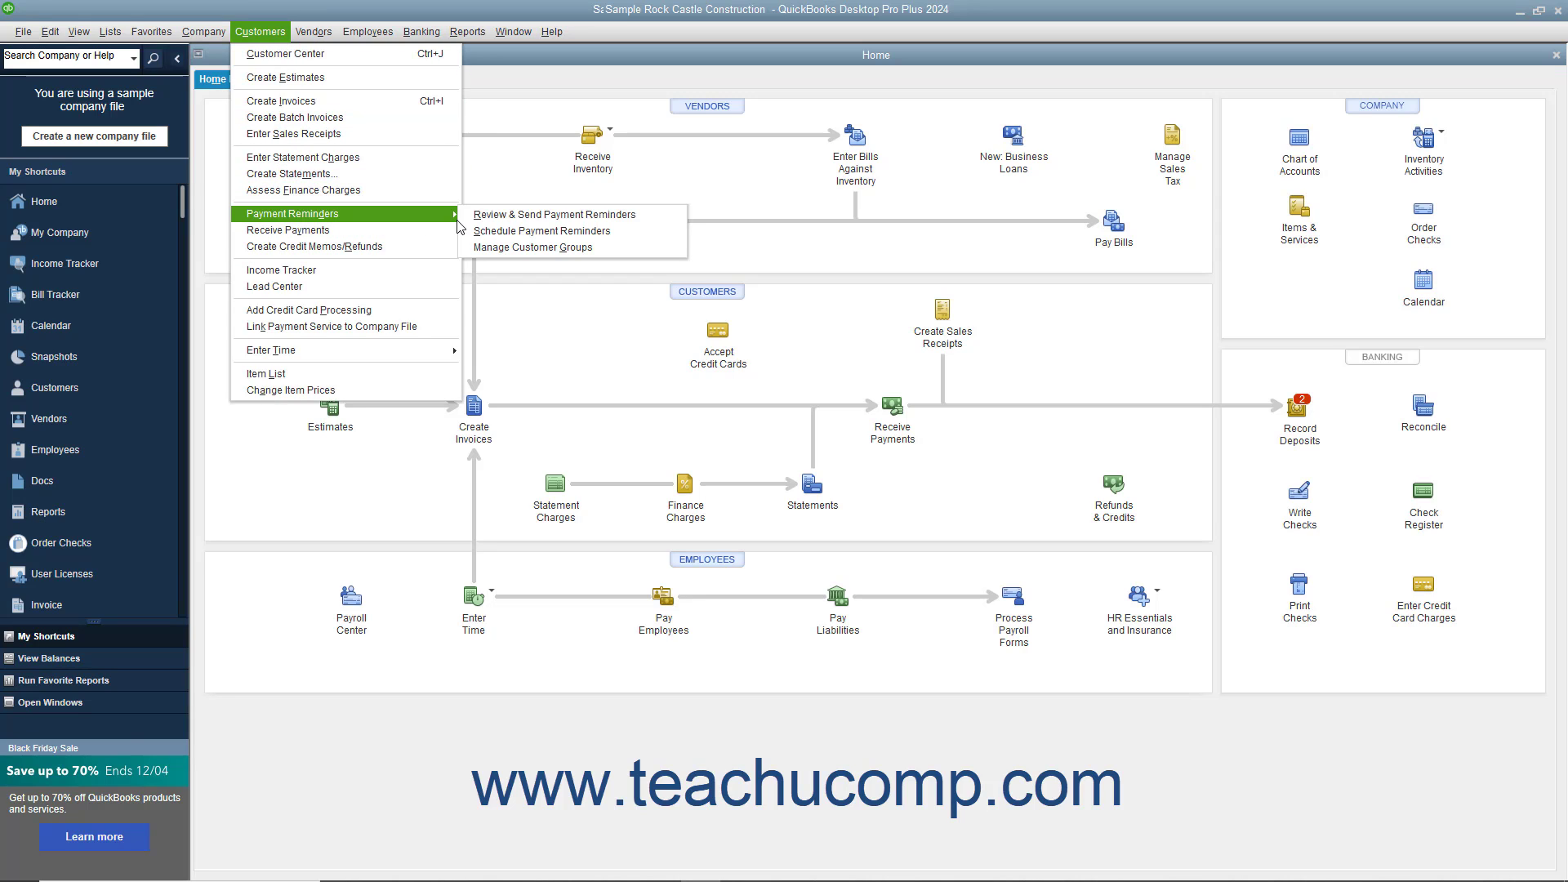
{"action": "left_click", "coordinate": [496, 233]}
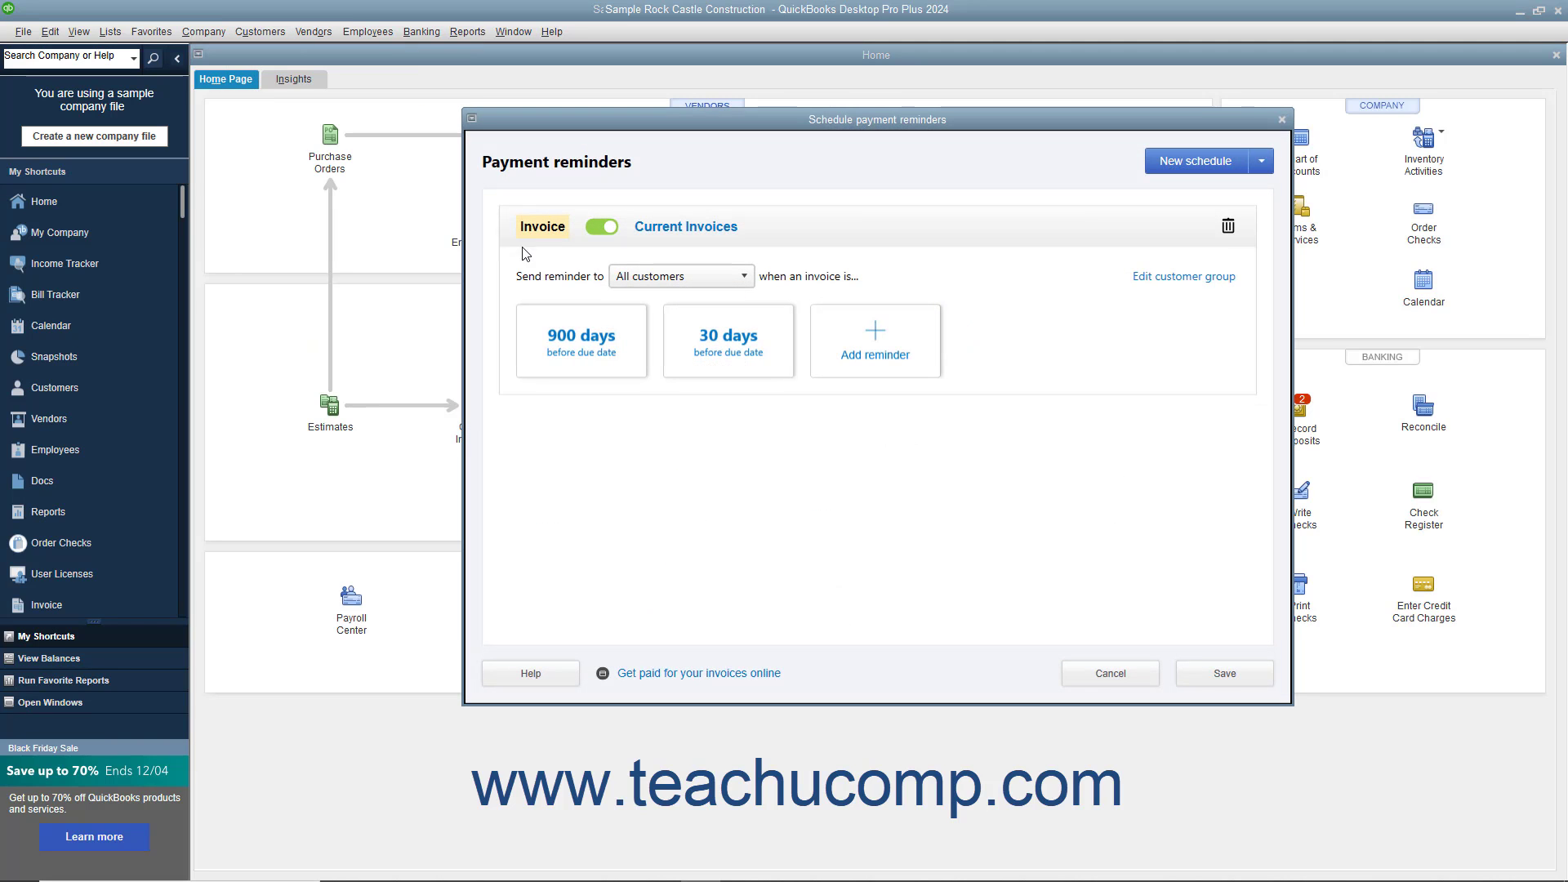
{"action": "left_click", "coordinate": [608, 356]}
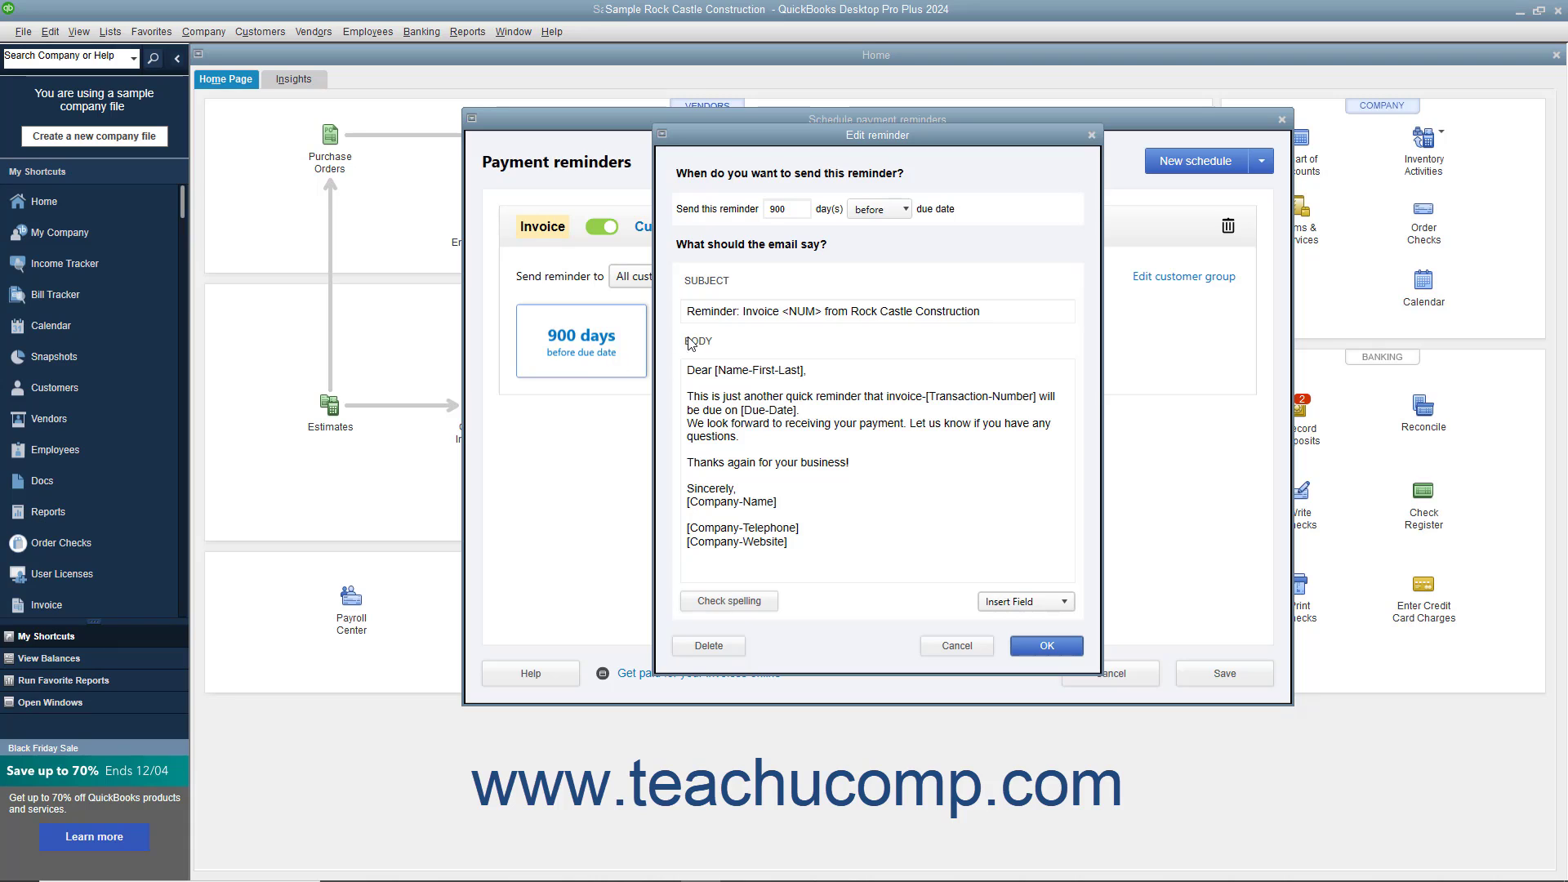
{"action": "double_click", "coordinate": [786, 209]}
{"action": "type", "text": "60"}
{"action": "left_click", "coordinate": [1047, 646]}
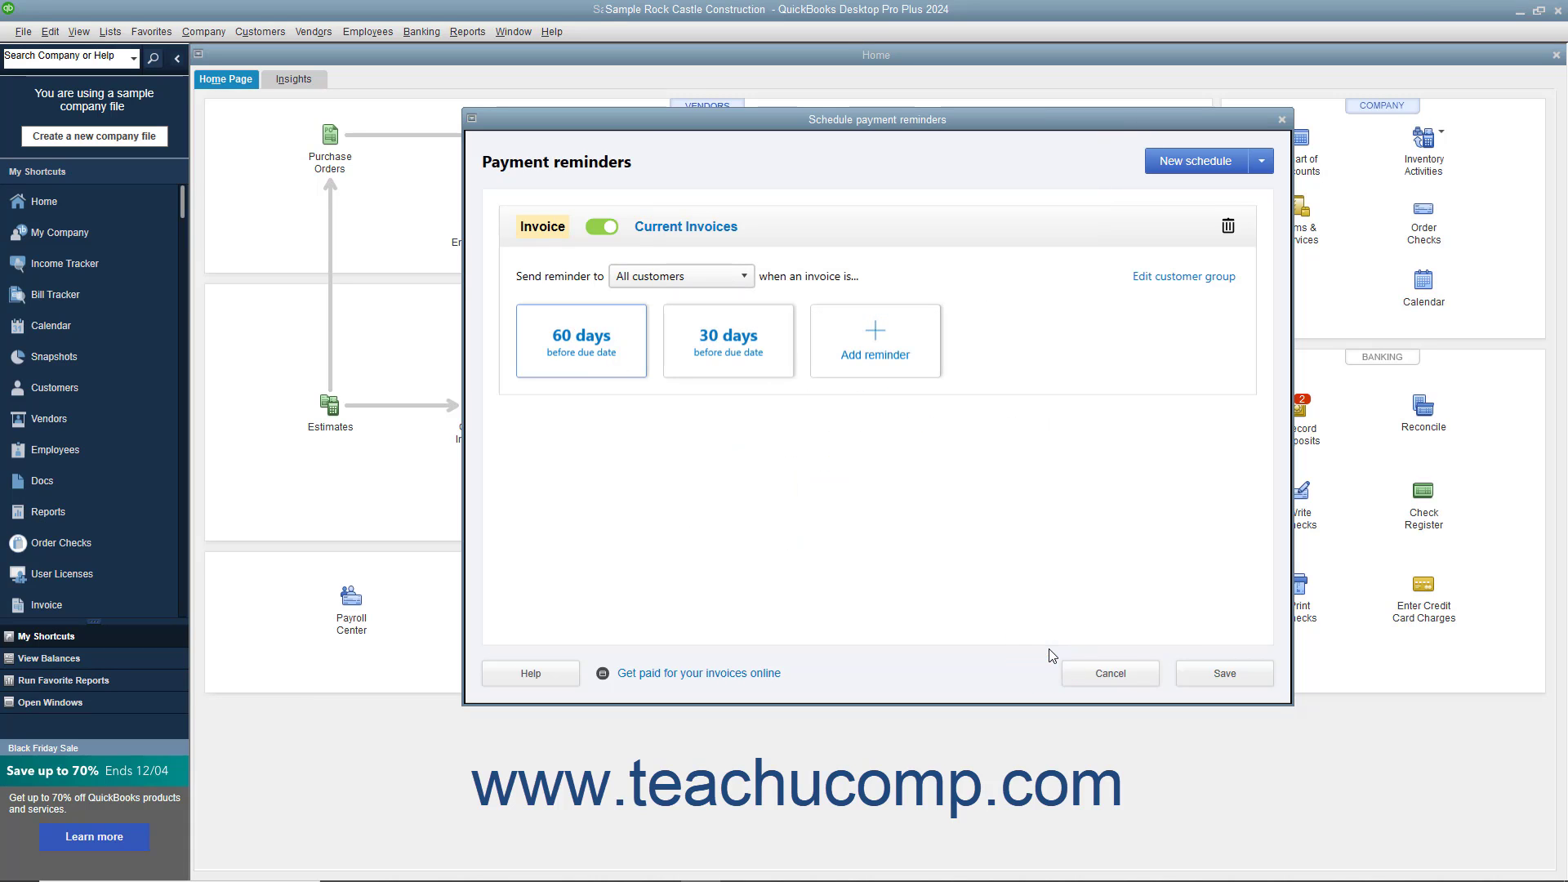
{"action": "left_click", "coordinate": [1213, 689]}
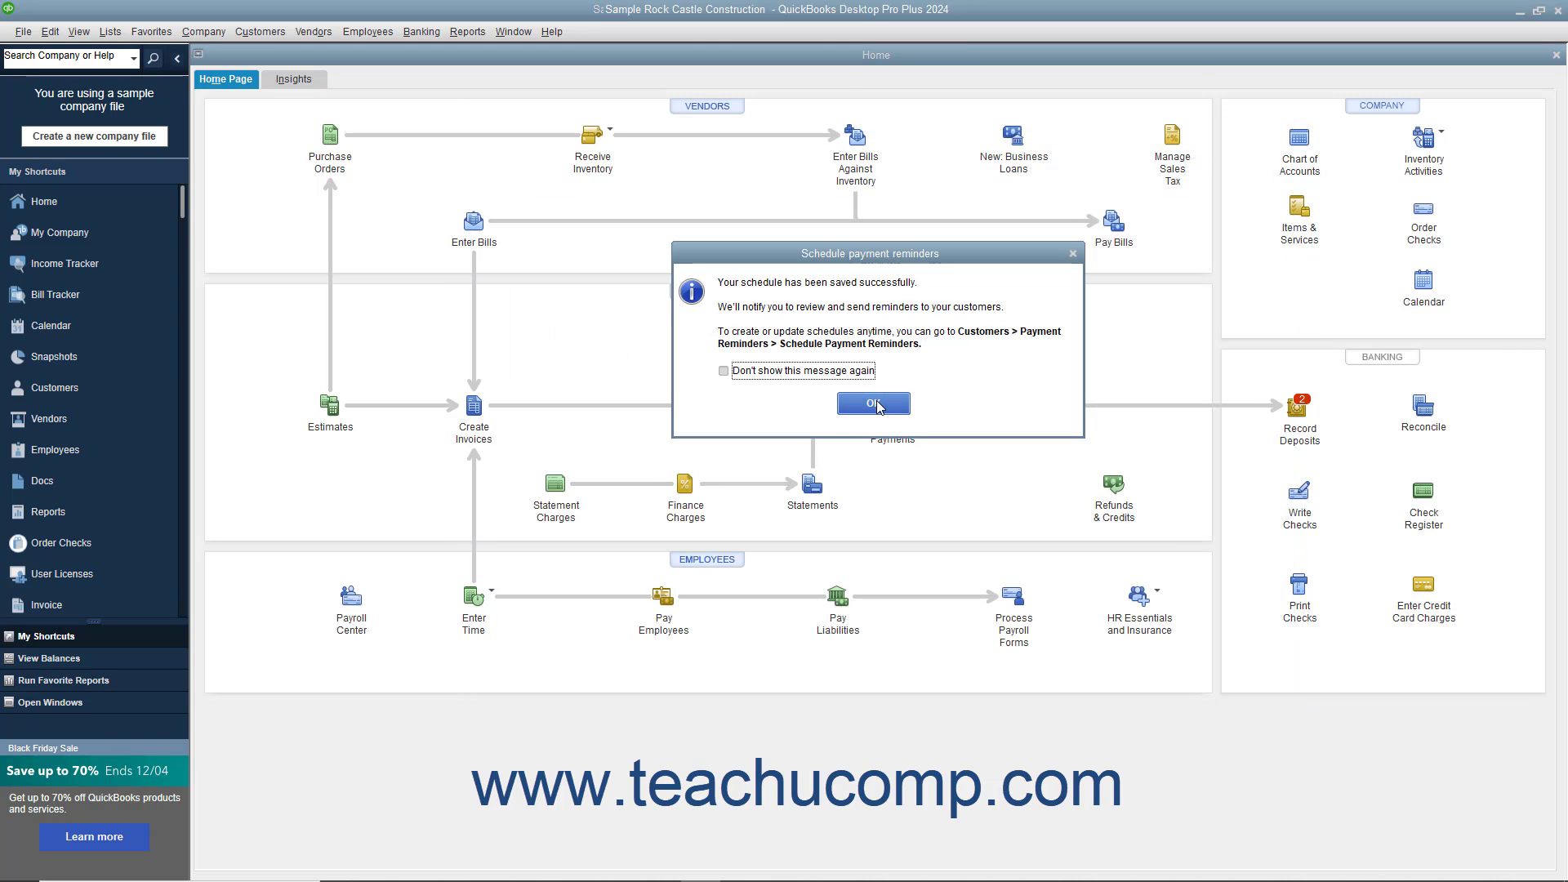
{"action": "left_click", "coordinate": [878, 405]}
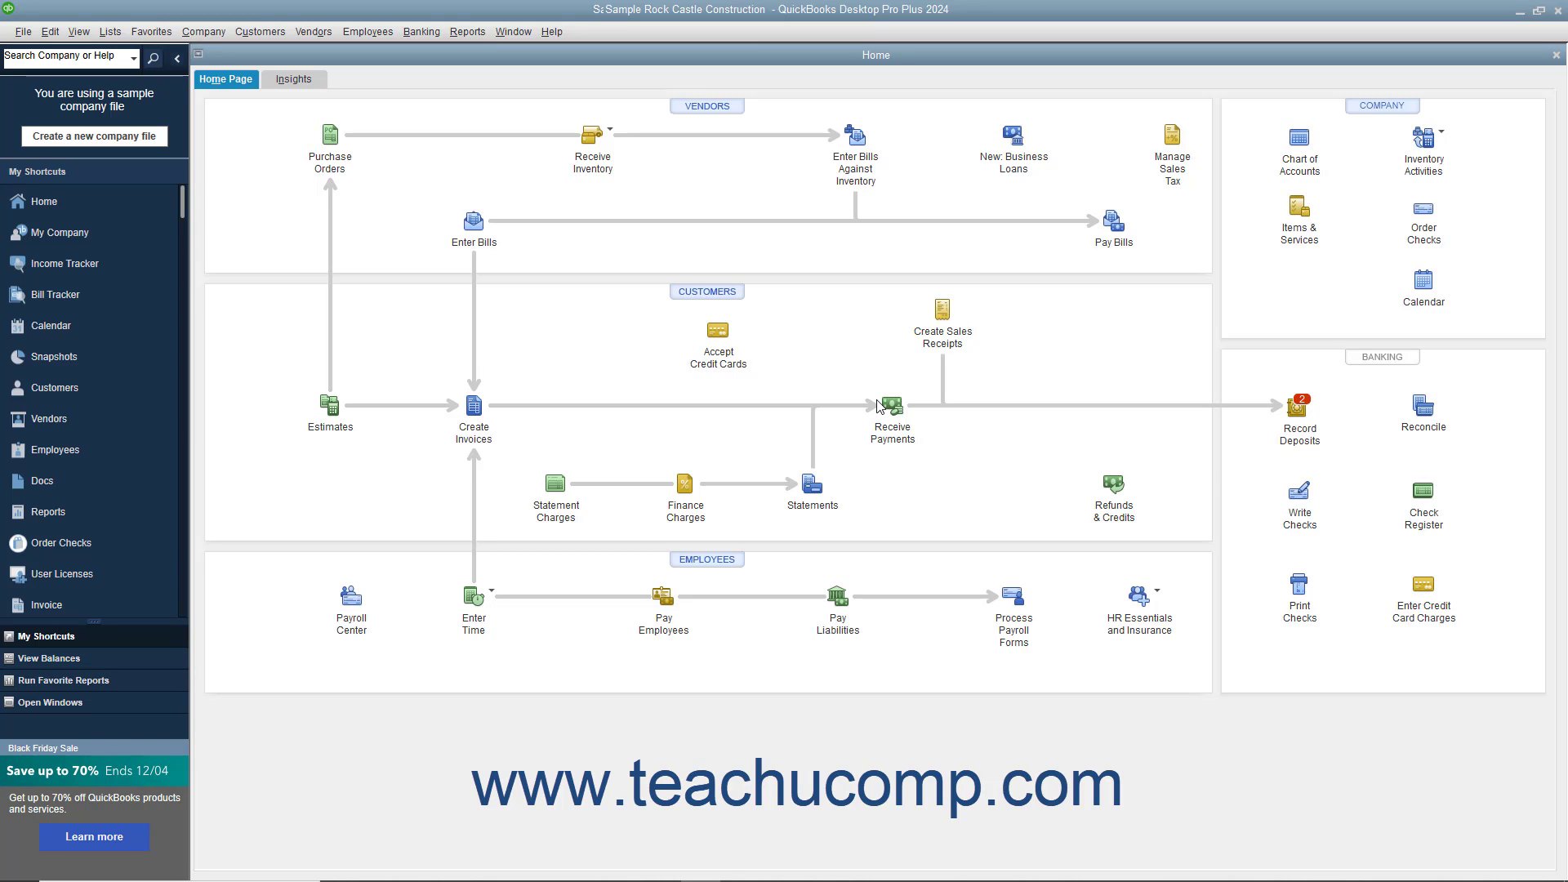
- Open the customer groups list, view the editable details of the "All customers" group, and cancel editing
{"action": "left_click", "coordinate": [243, 33]}
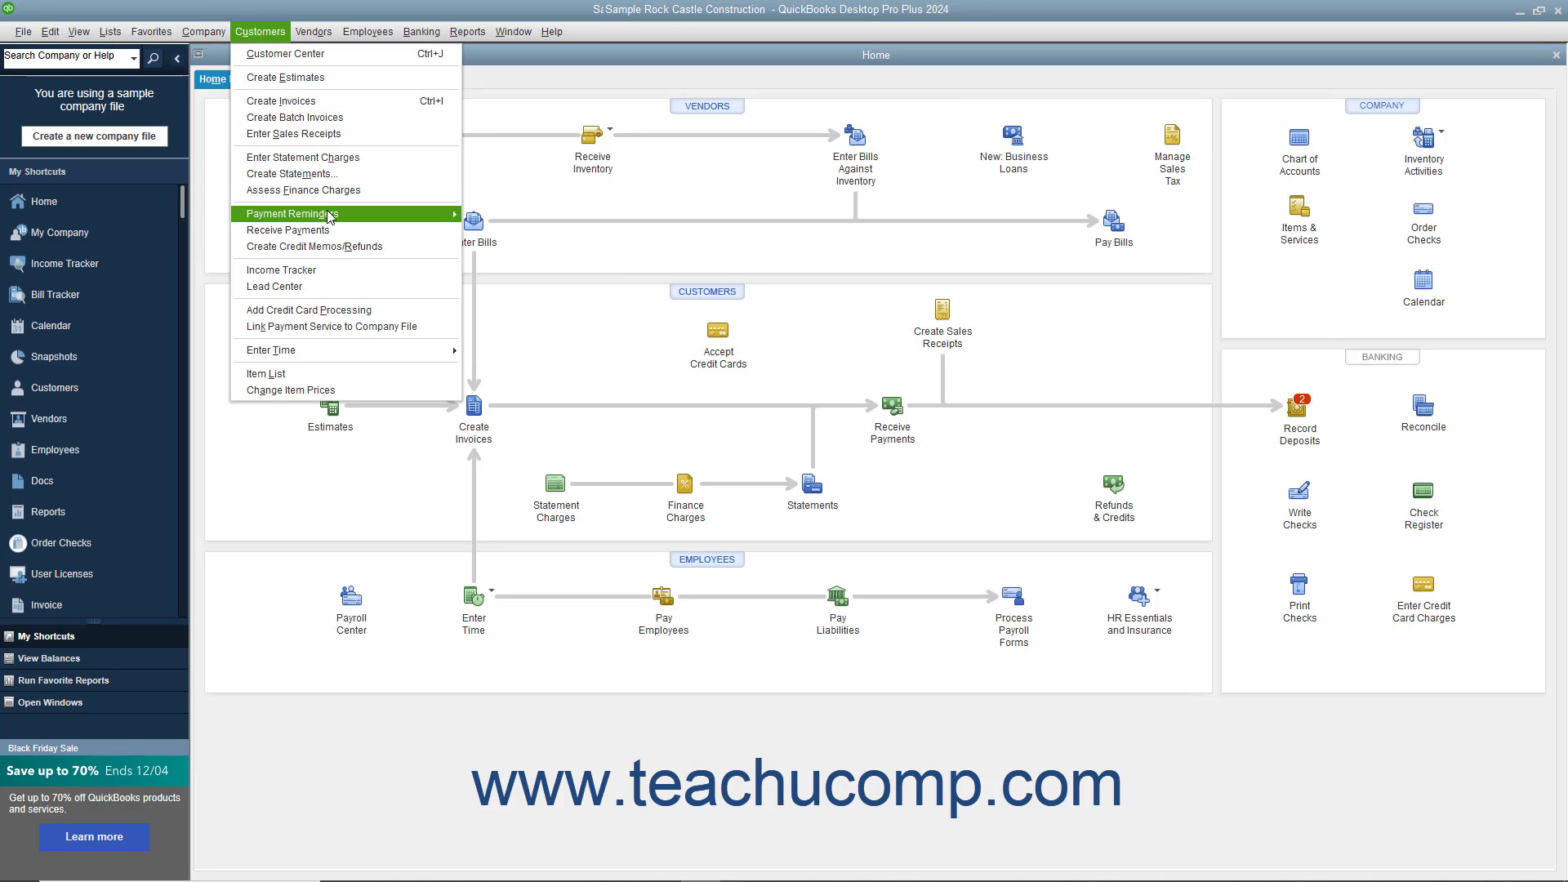
{"action": "mouse_move", "coordinate": [327, 214]}
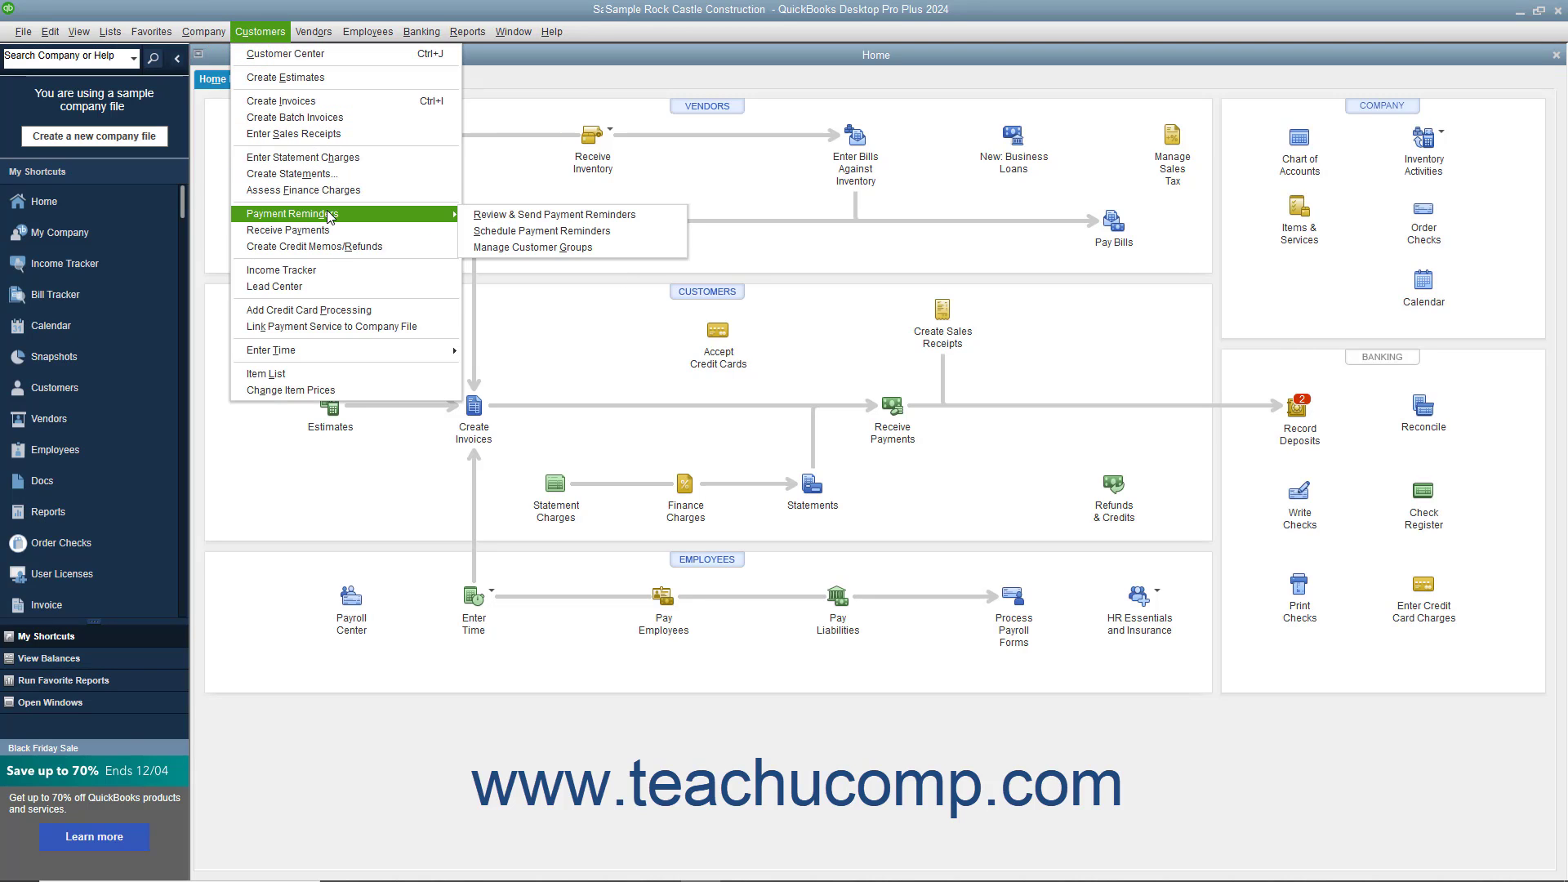
{"action": "left_click", "coordinate": [543, 248]}
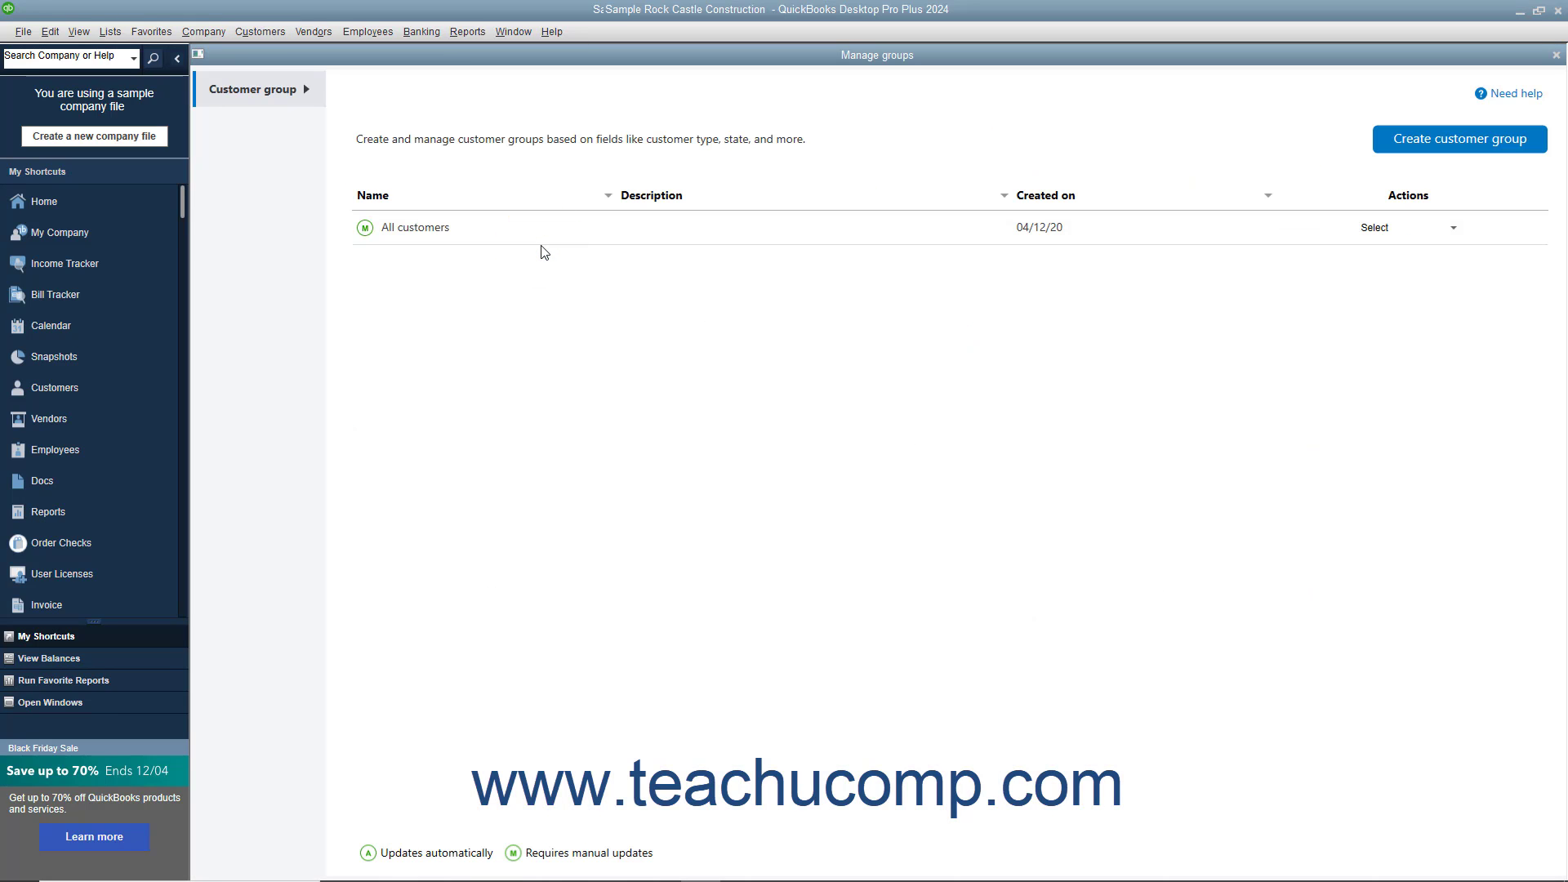
{"action": "left_click", "coordinate": [1453, 233]}
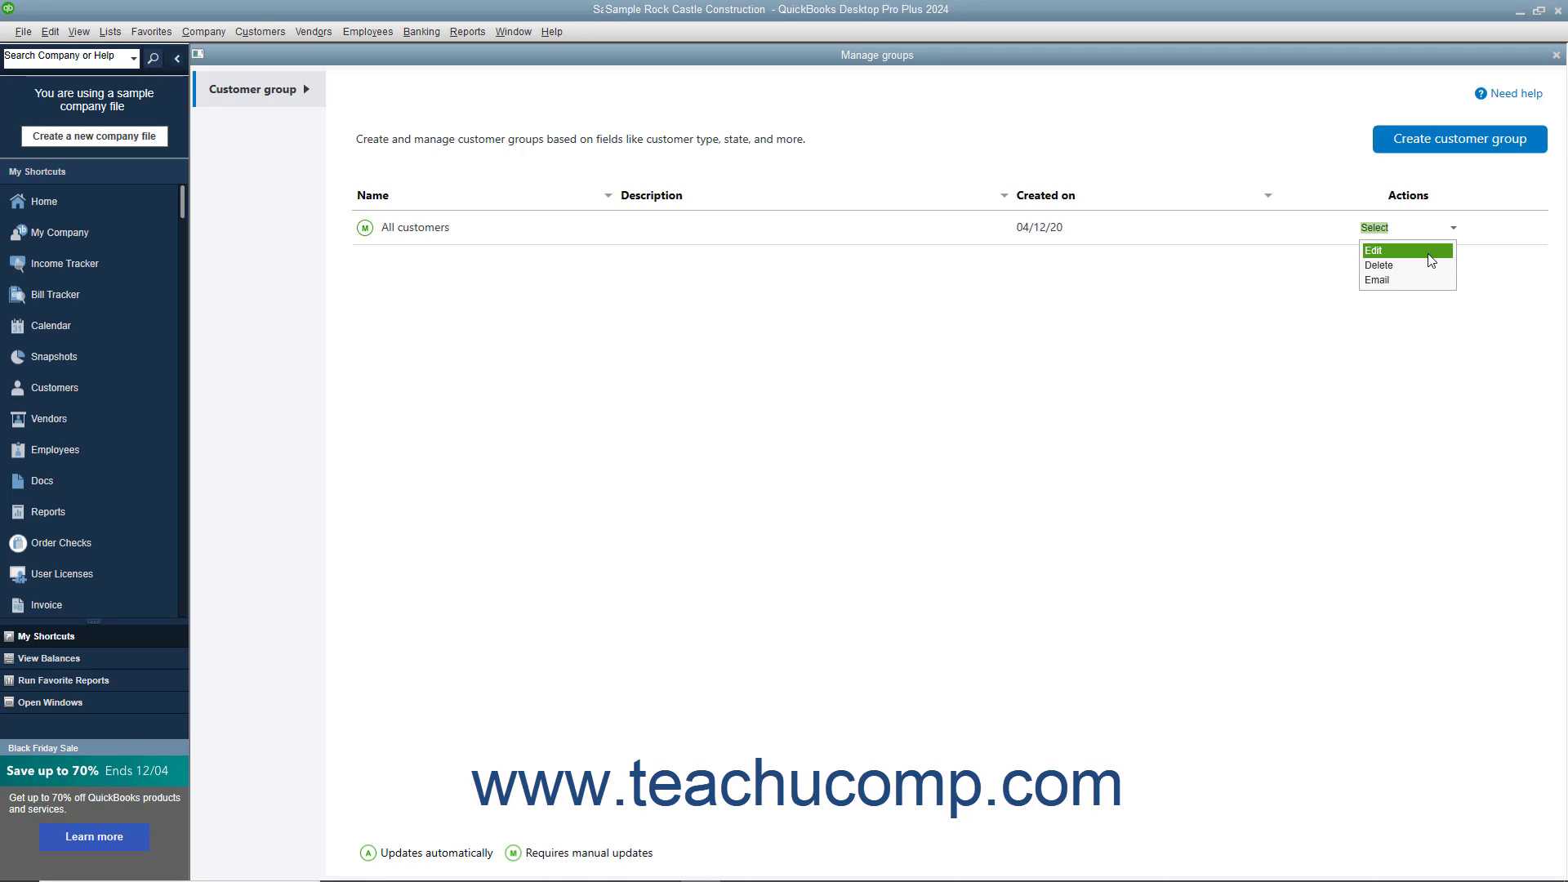
{"action": "left_click", "coordinate": [1431, 252]}
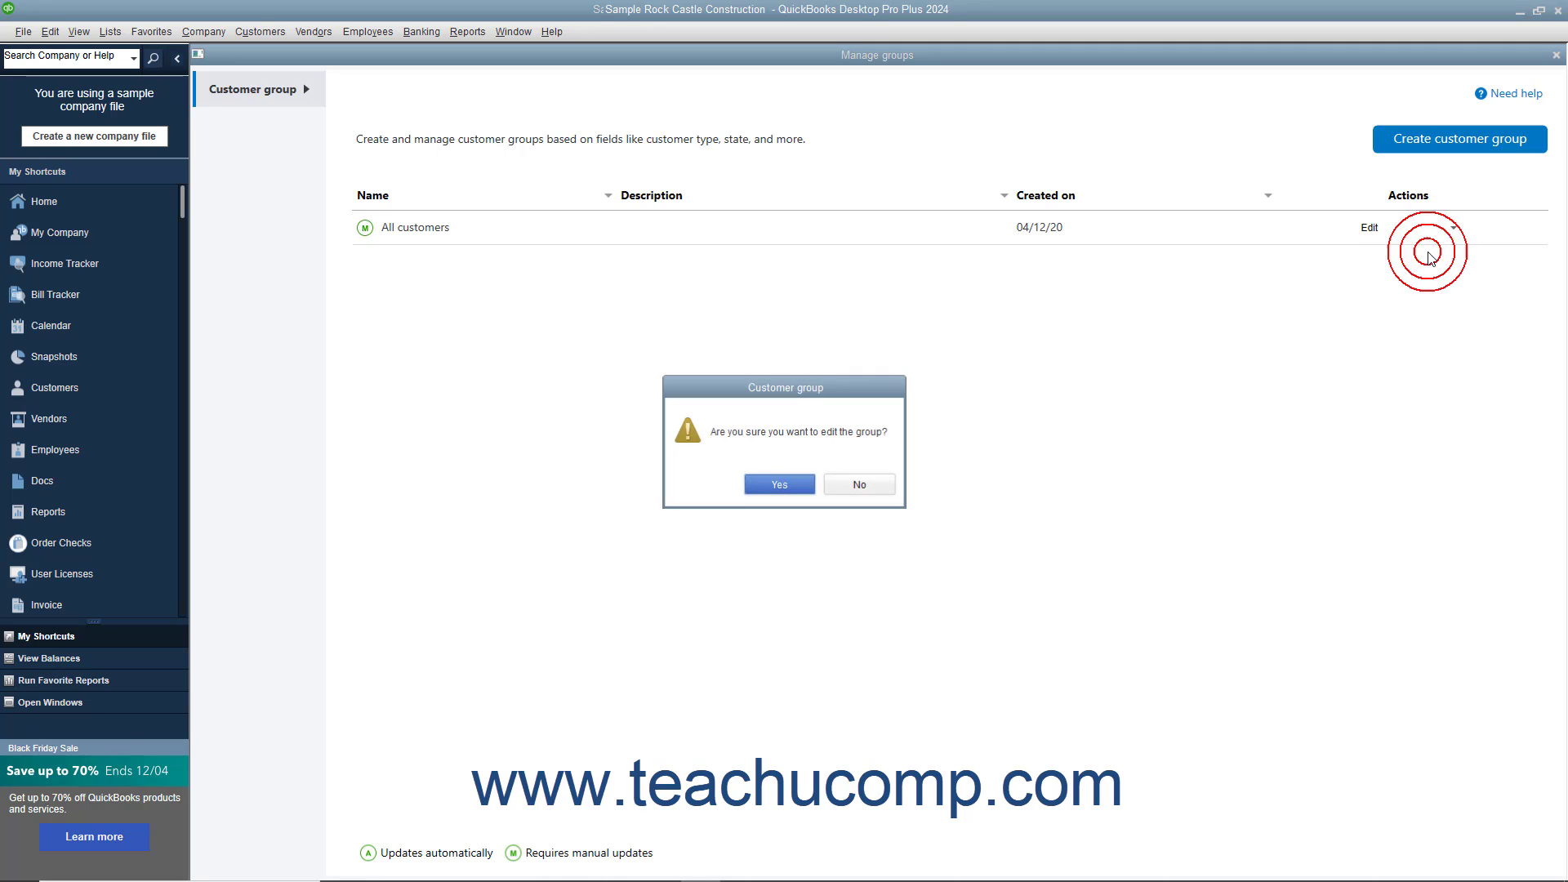
{"action": "left_click", "coordinate": [788, 485]}
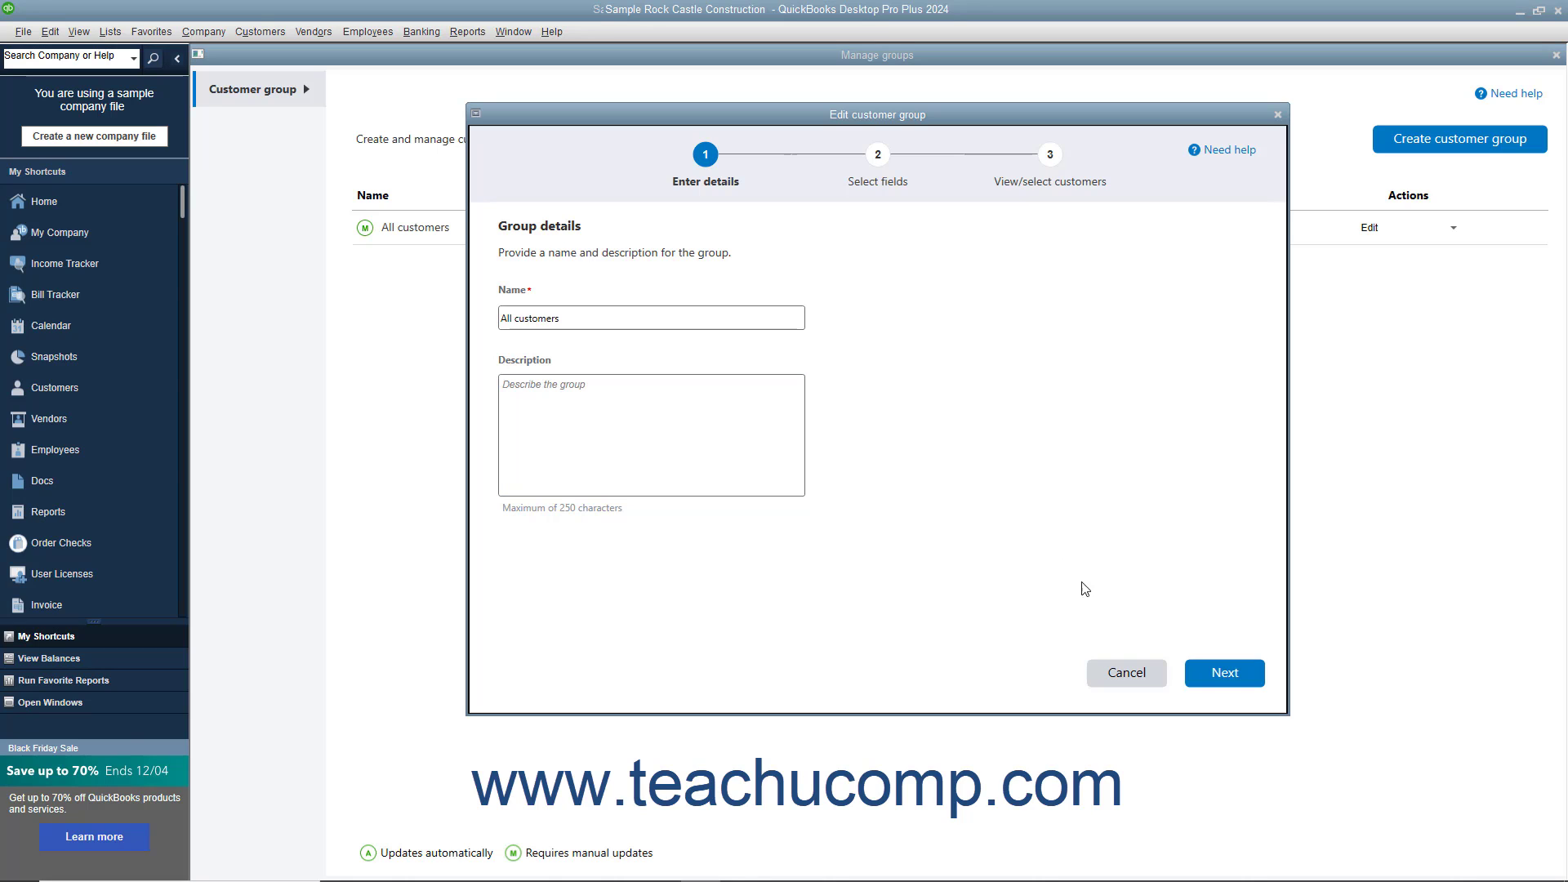
{"action": "left_click", "coordinate": [1144, 674]}
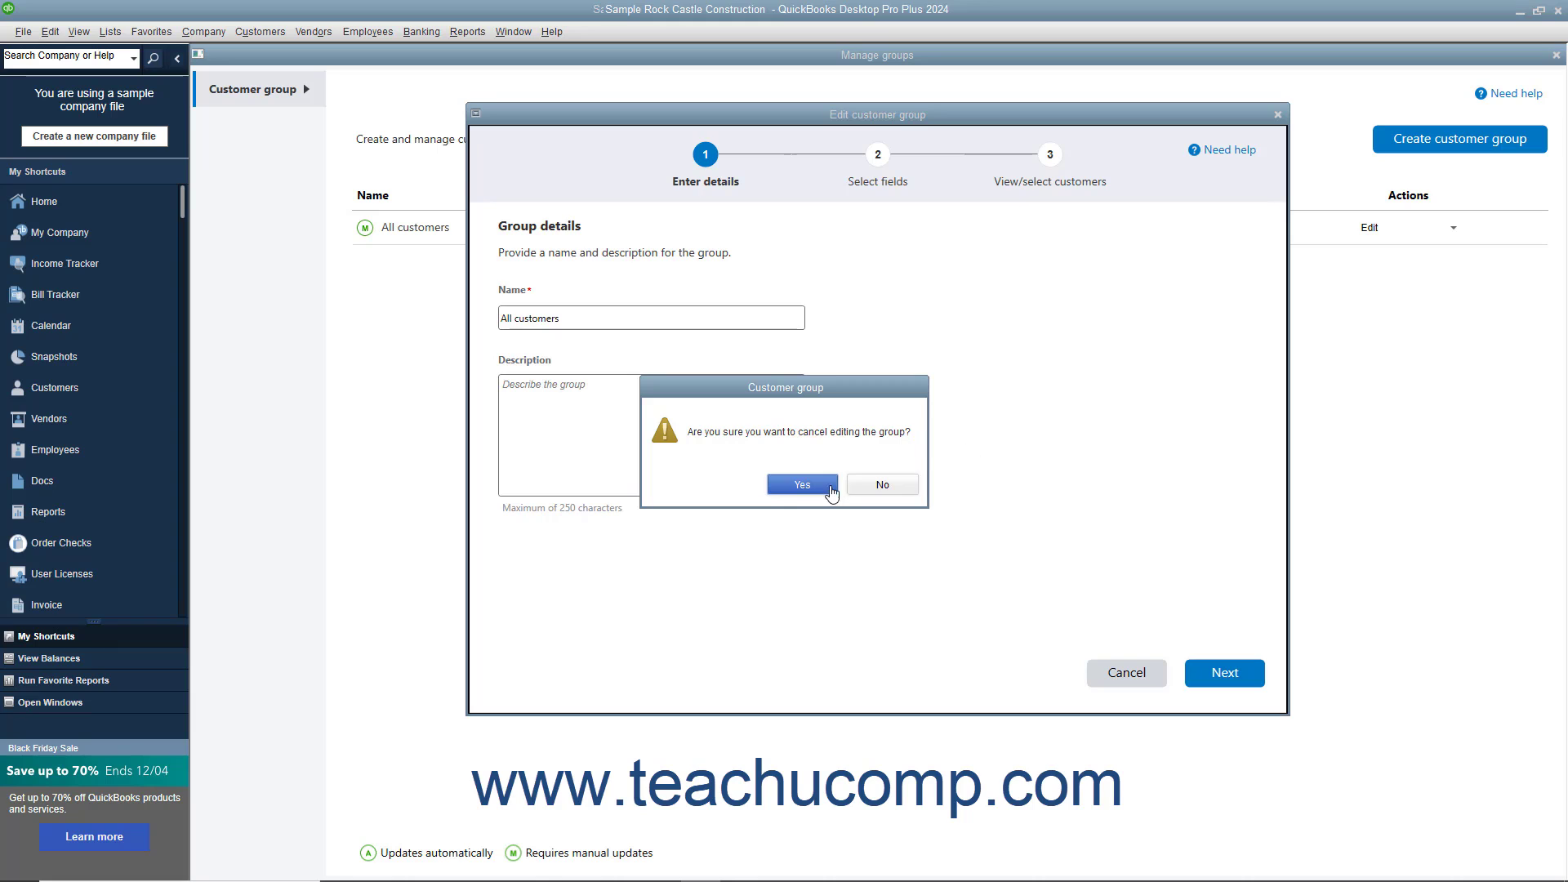
{"action": "left_click", "coordinate": [825, 485]}
- Start deleting the "All customers" group but decline the deletion
{"action": "left_click", "coordinate": [1454, 228]}
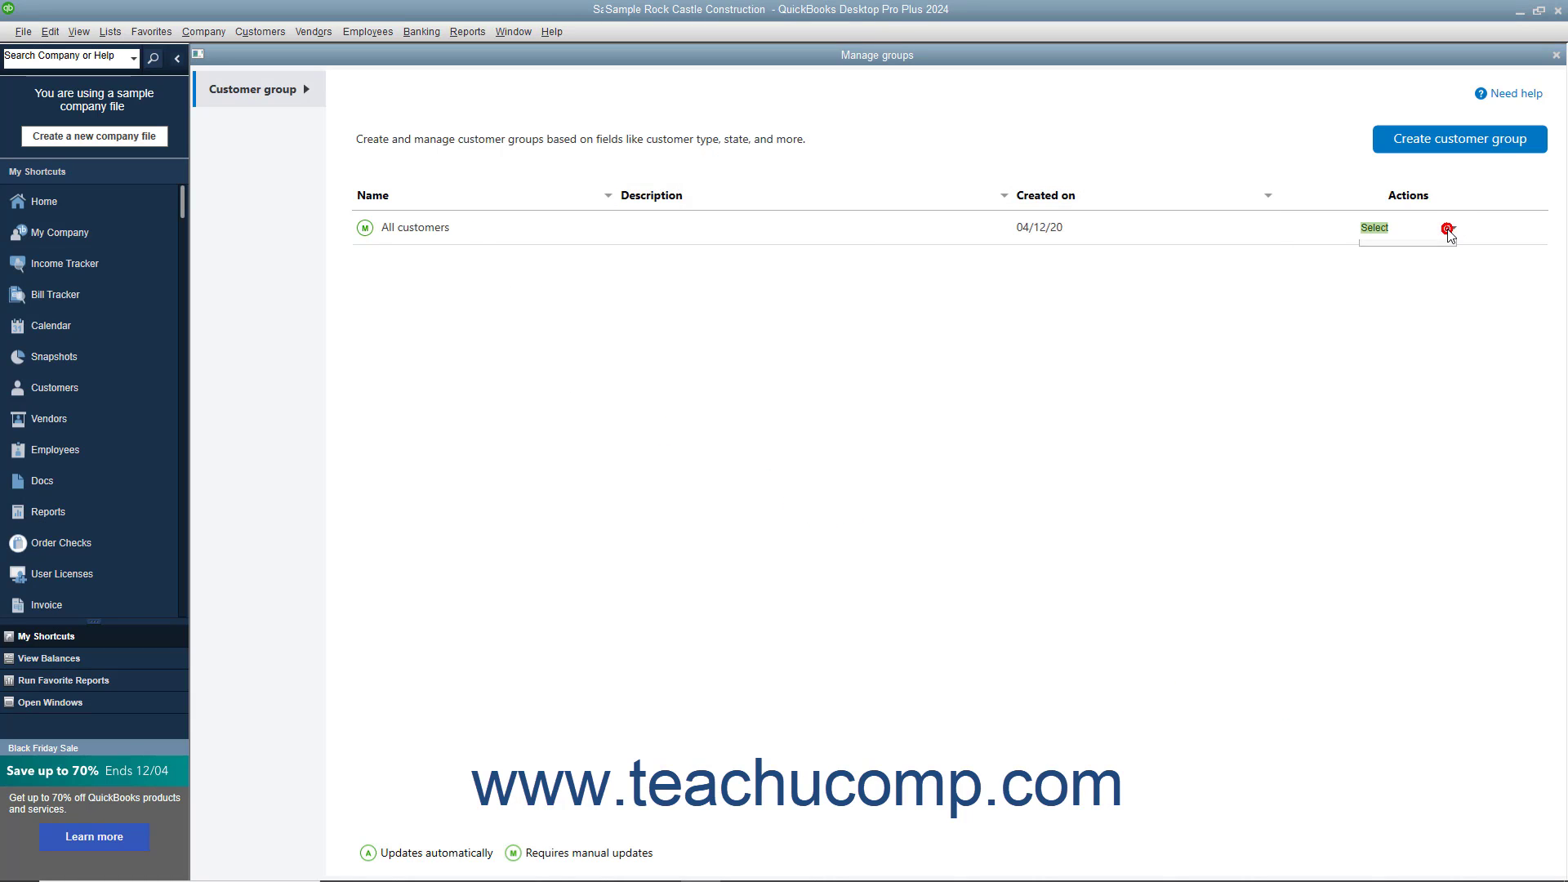
{"action": "left_click", "coordinate": [1372, 266]}
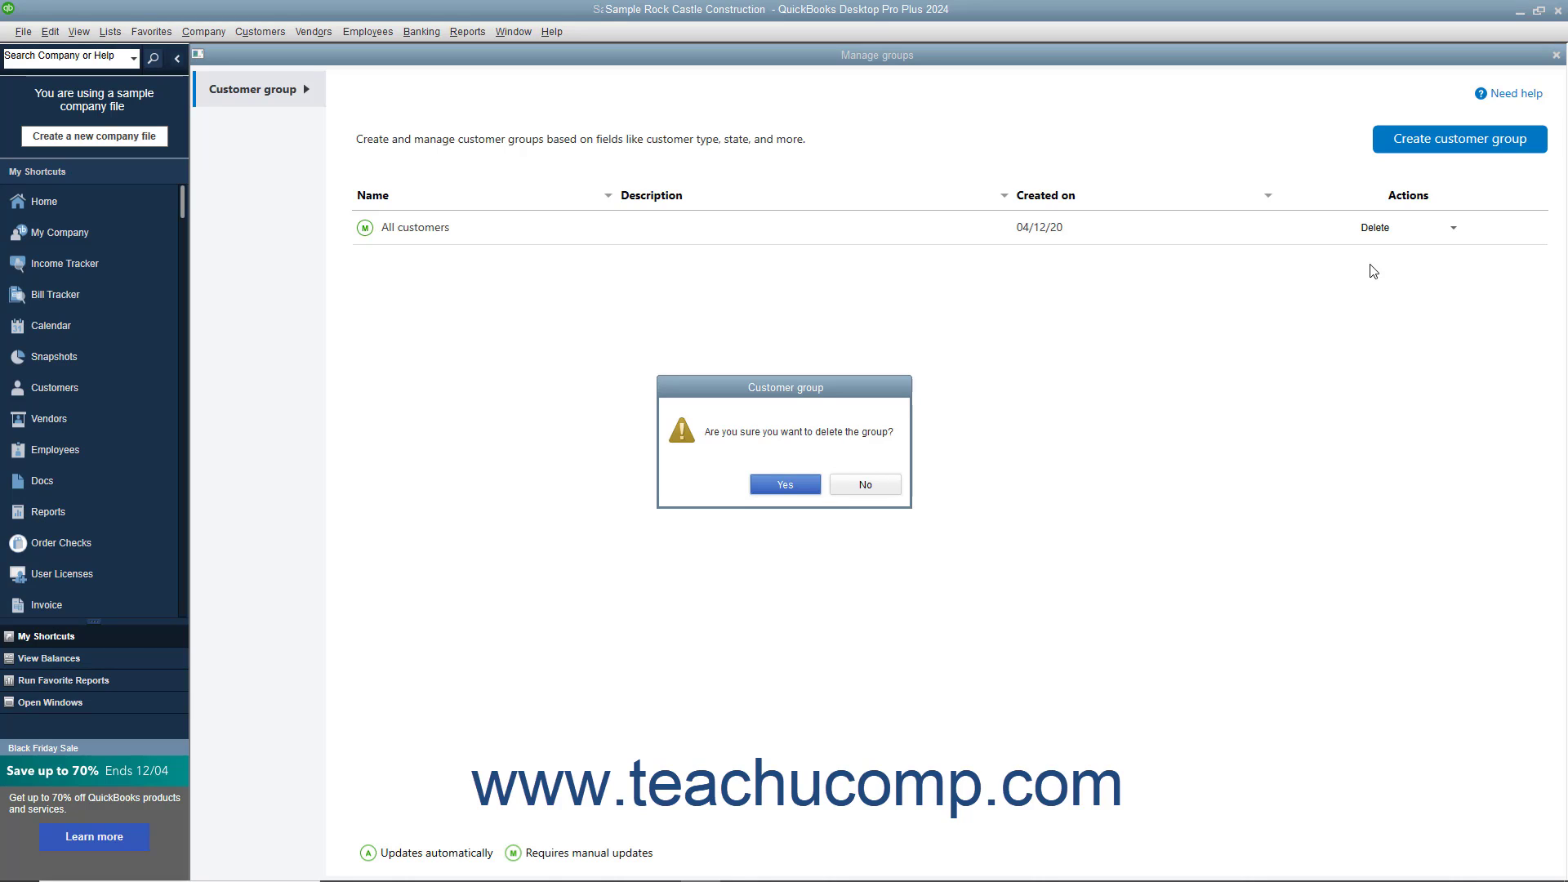
{"action": "left_click", "coordinate": [882, 488]}
- Start an email to the "All customers" group, inspect the sender, subject and body fields, and close Send Forms without sending
{"action": "left_click", "coordinate": [1454, 228]}
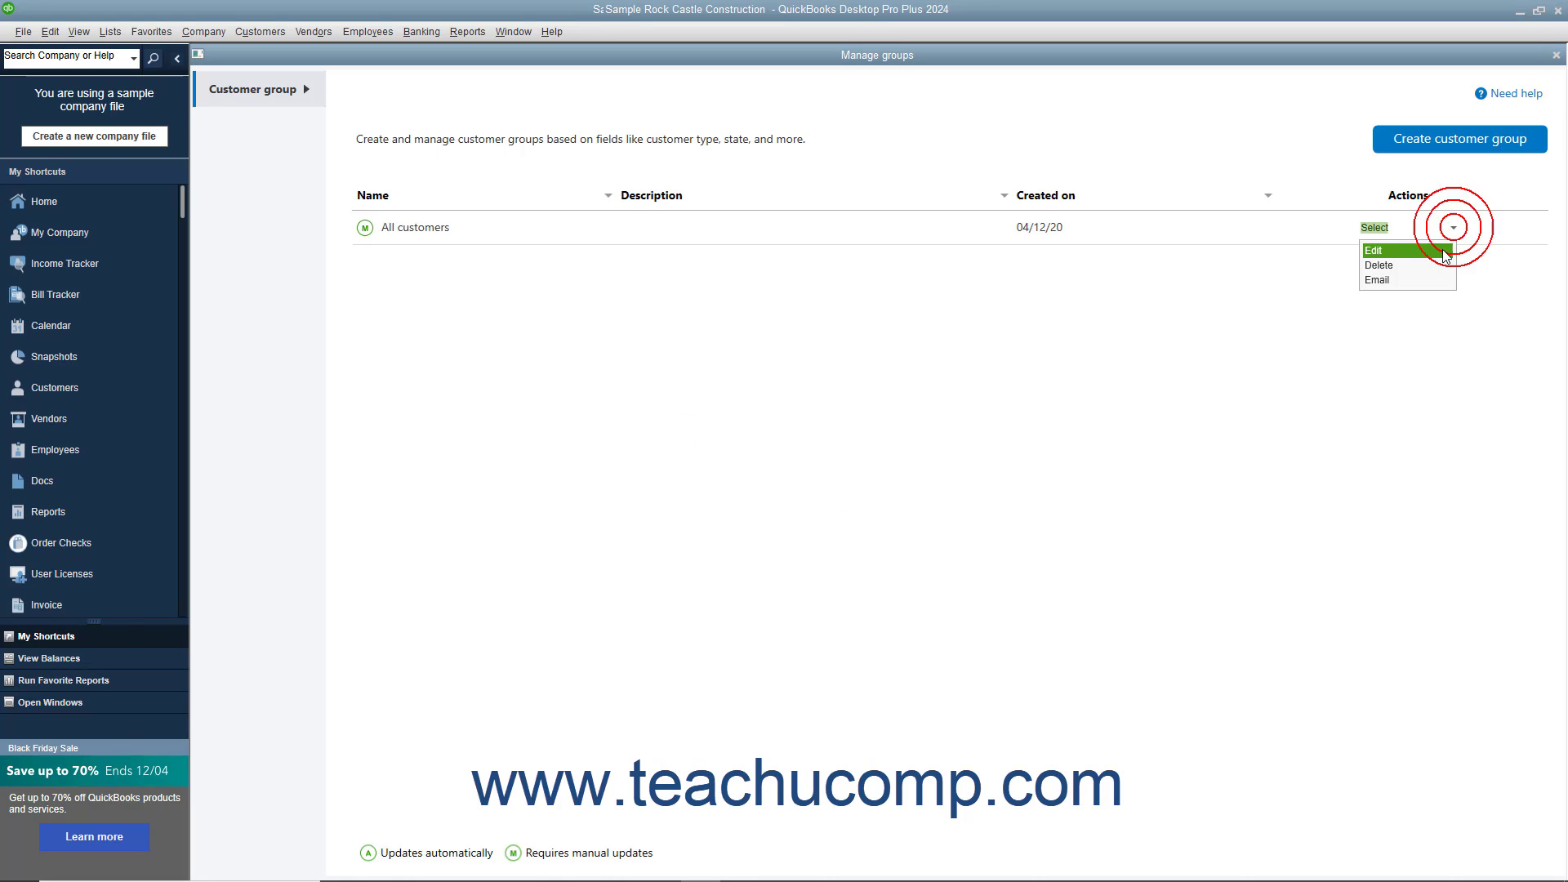
{"action": "left_click", "coordinate": [1407, 280]}
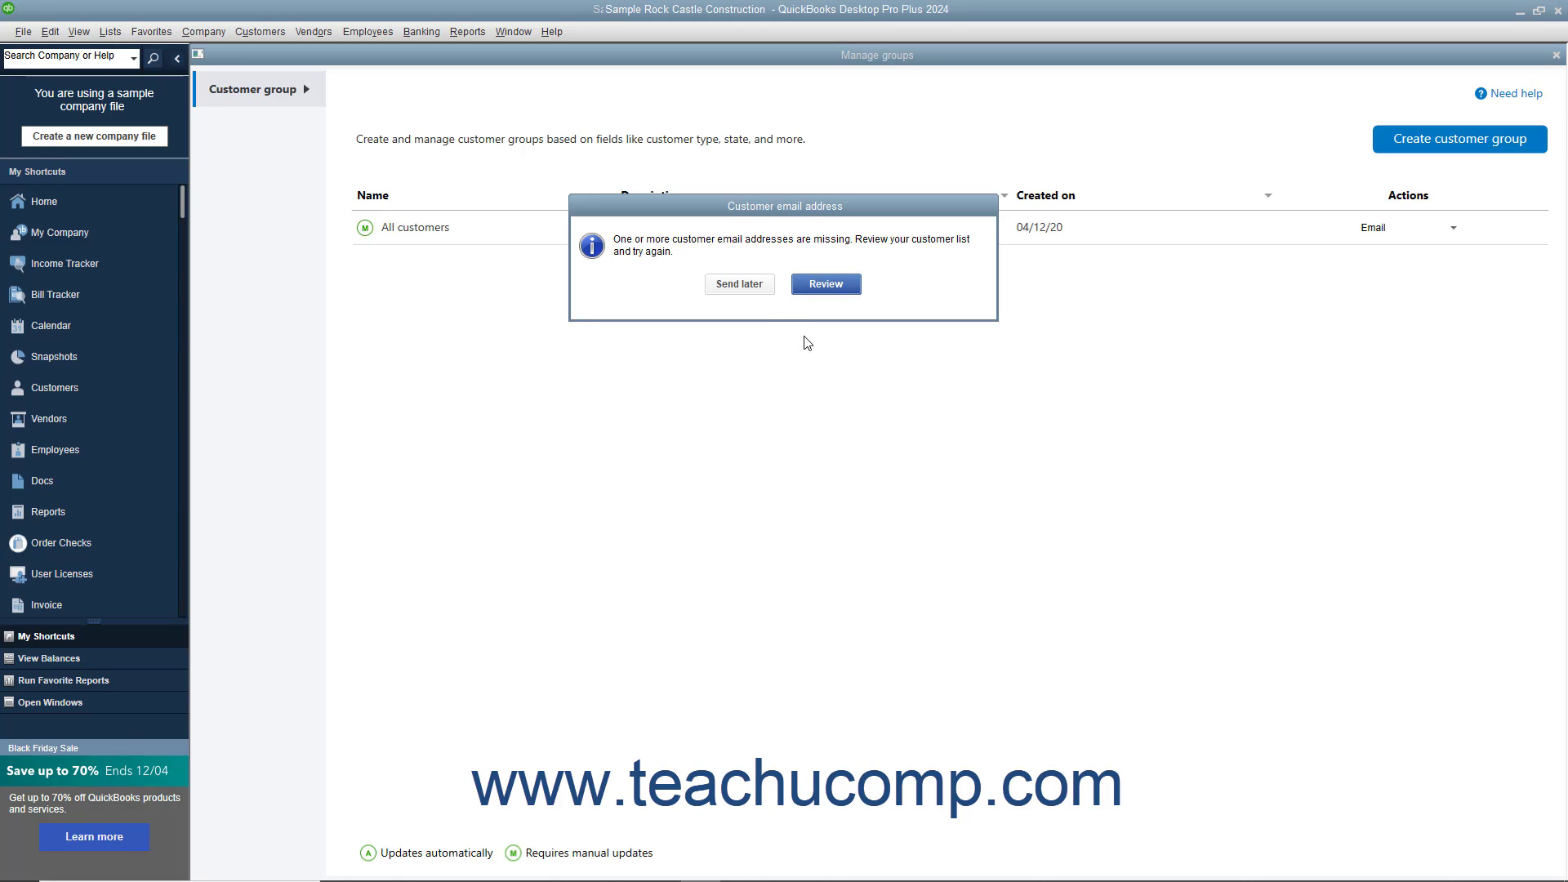
{"action": "left_click", "coordinate": [803, 289]}
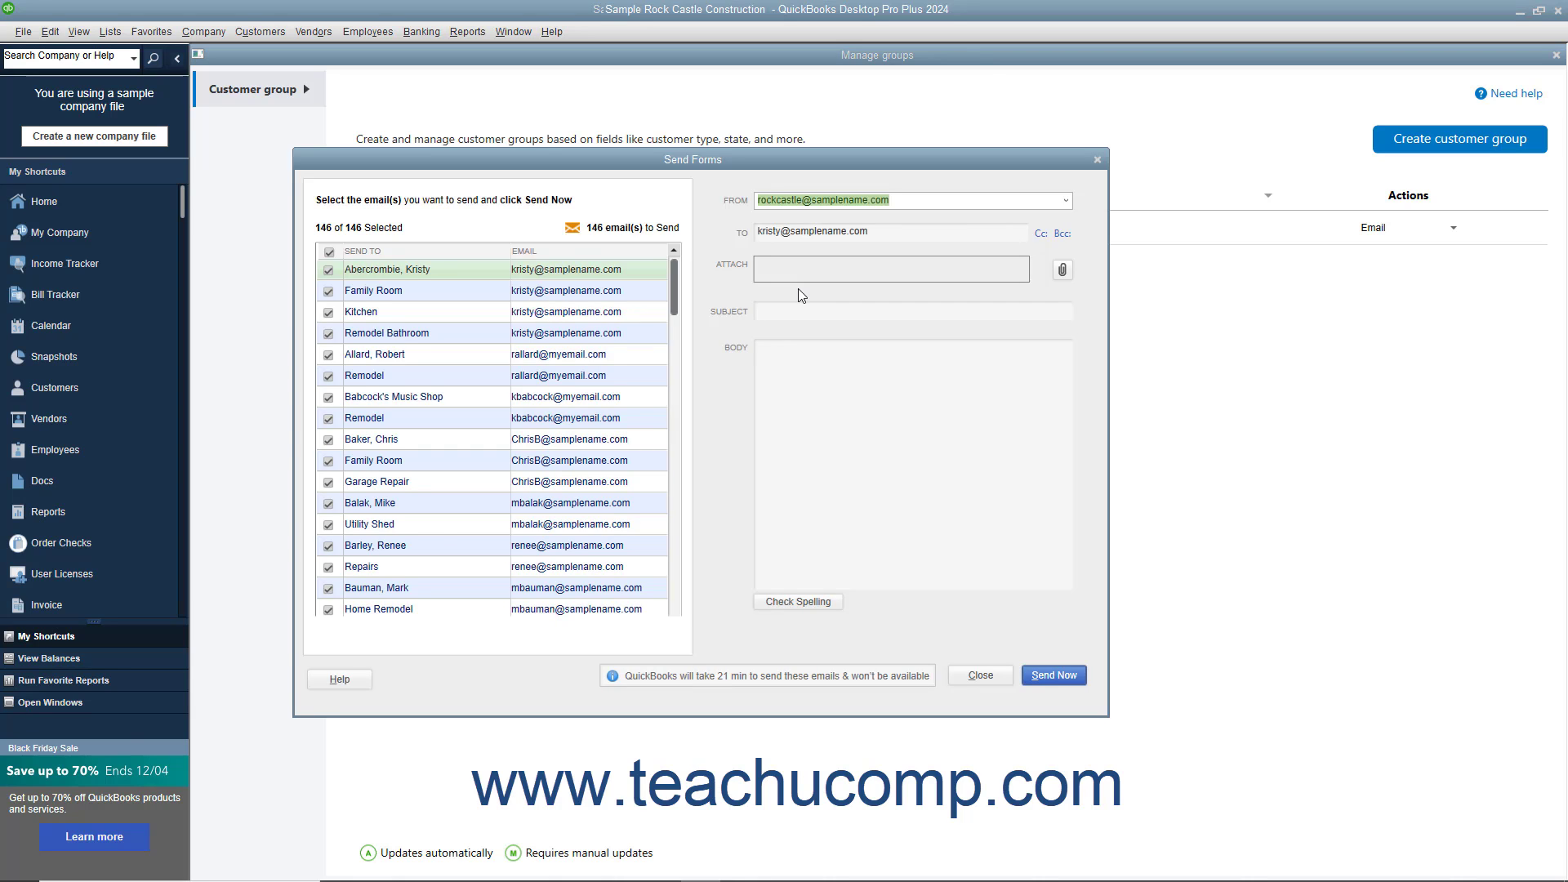
{"action": "left_click", "coordinate": [909, 201]}
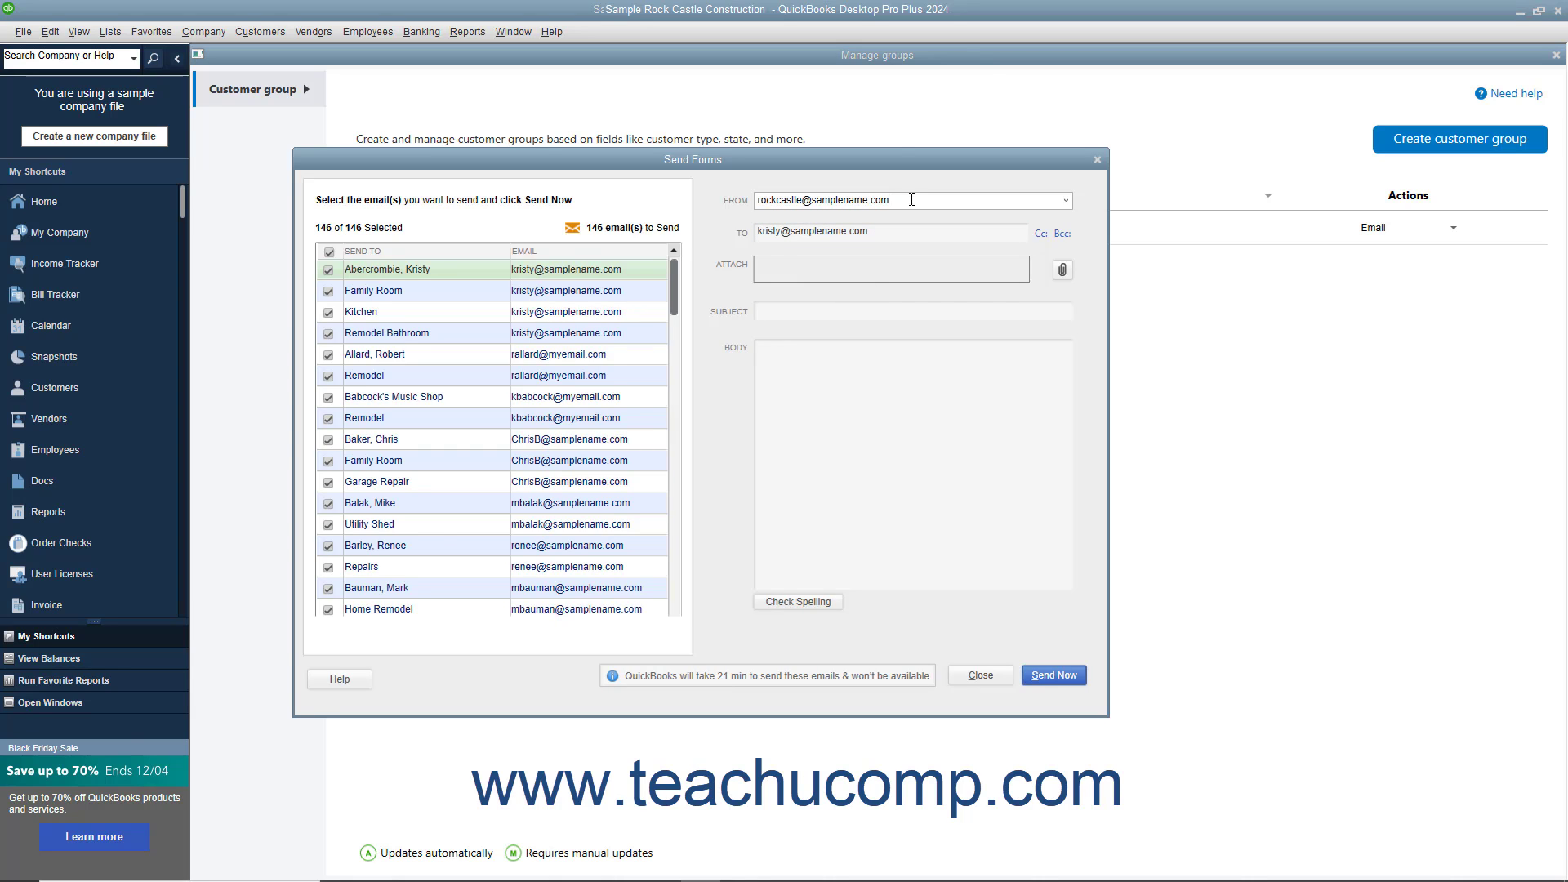
{"action": "left_click", "coordinate": [863, 309]}
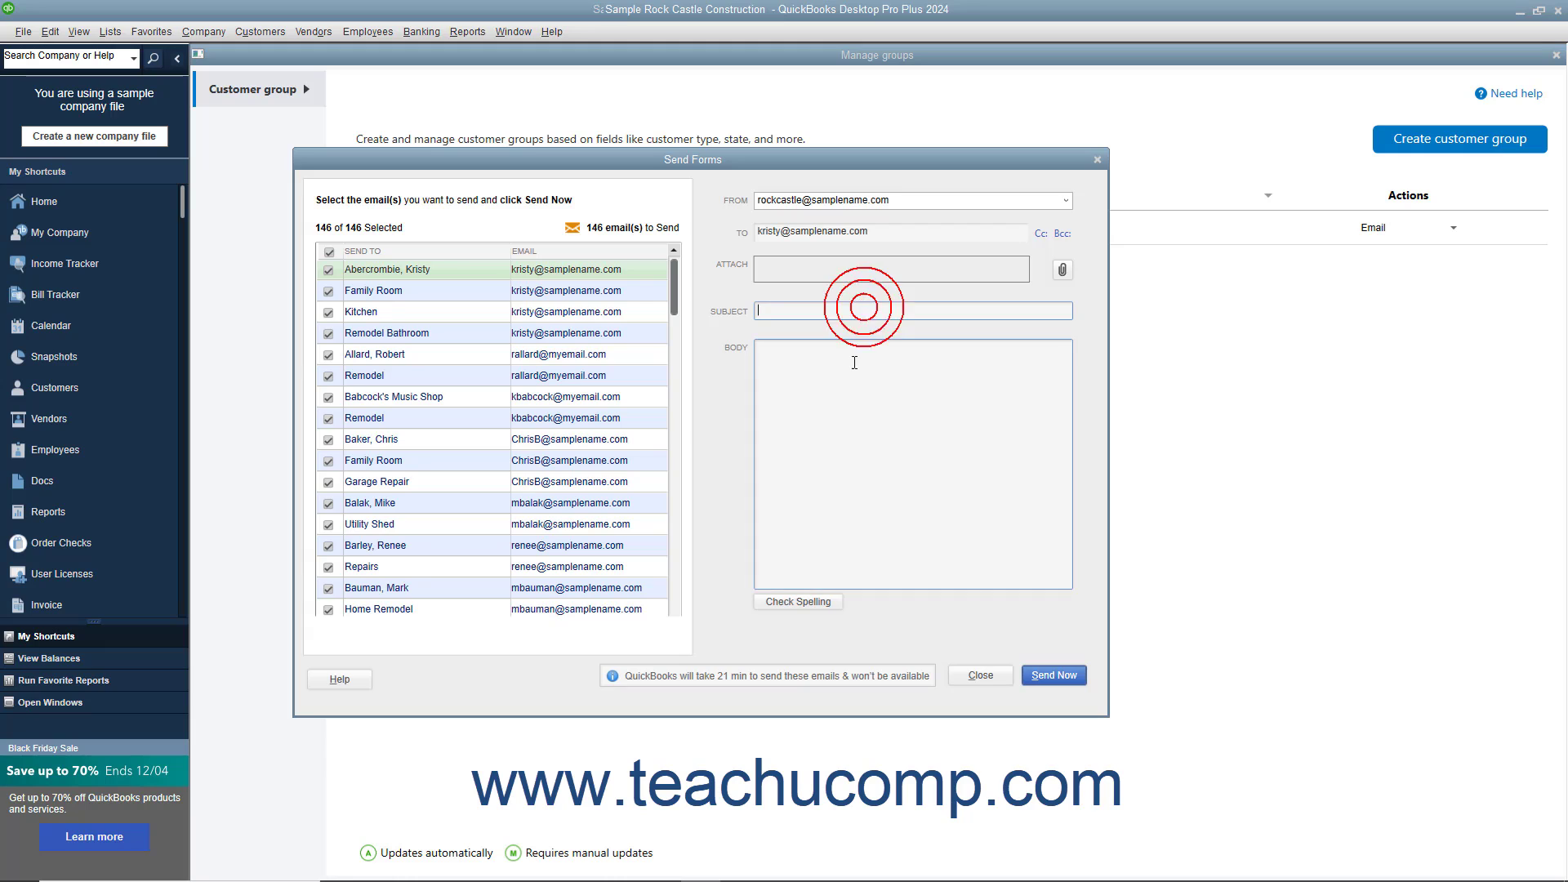
{"action": "left_click", "coordinate": [851, 384]}
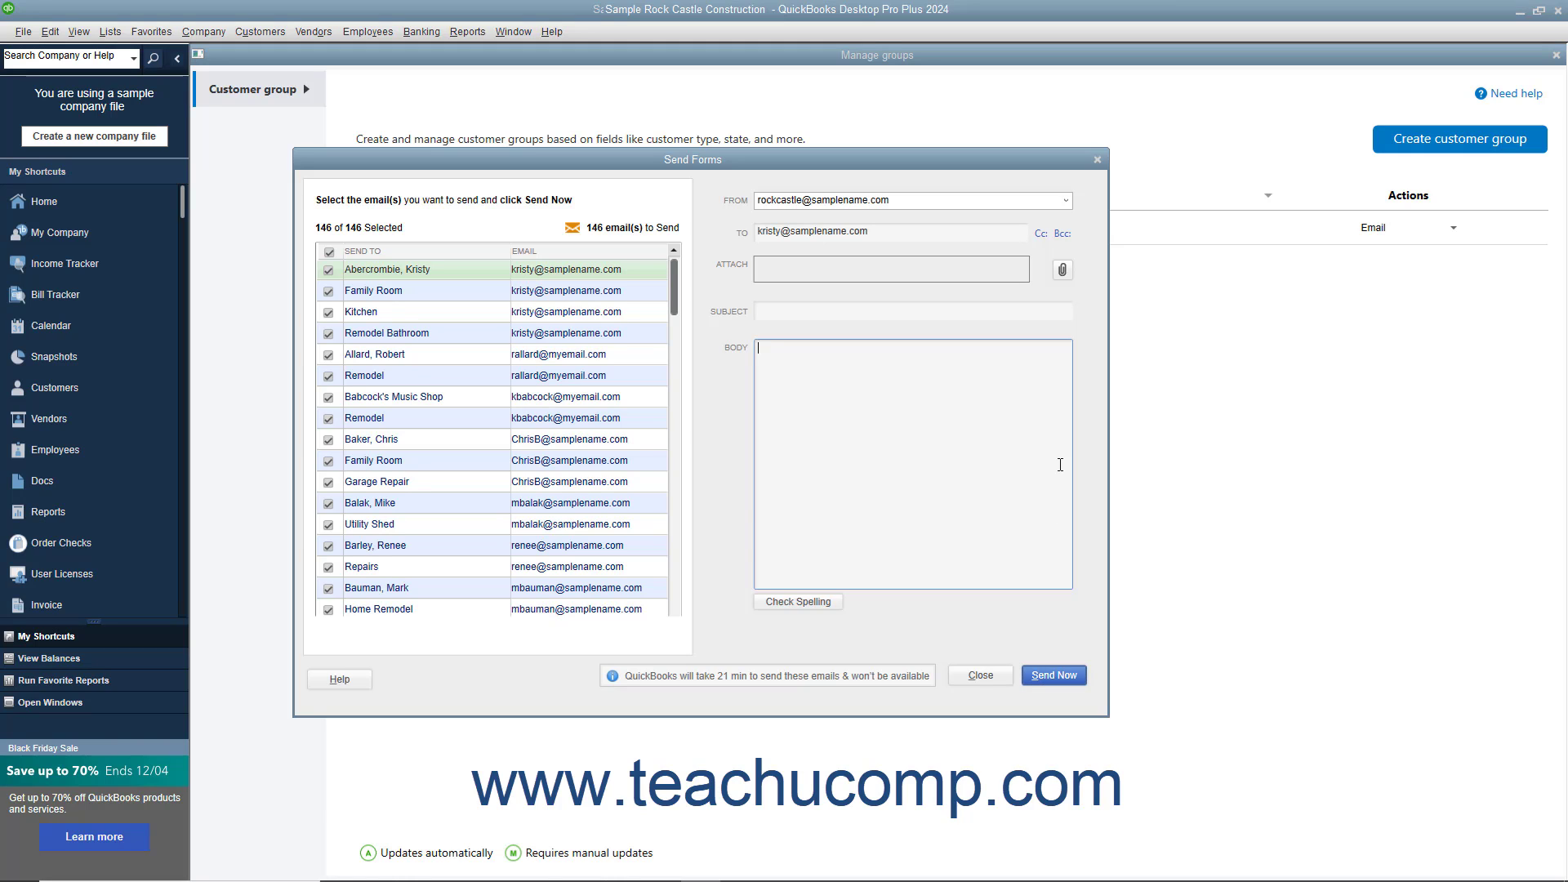
{"action": "left_click", "coordinate": [1097, 159]}
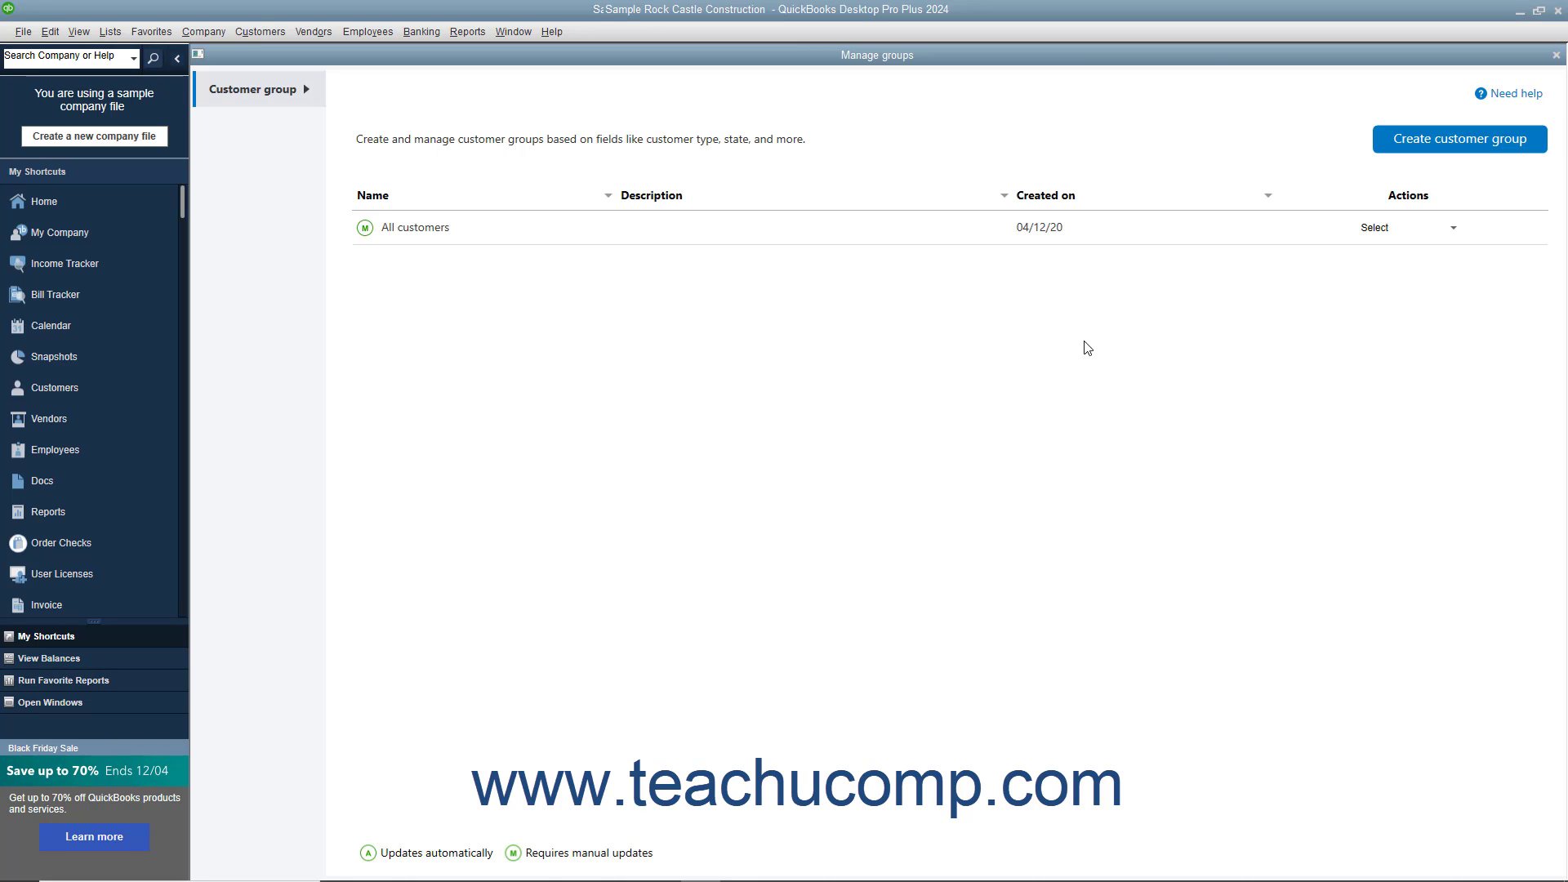
- View the form for creating a new customer group, cancel the creation, and close the Manage groups window
{"action": "left_click", "coordinate": [1428, 151]}
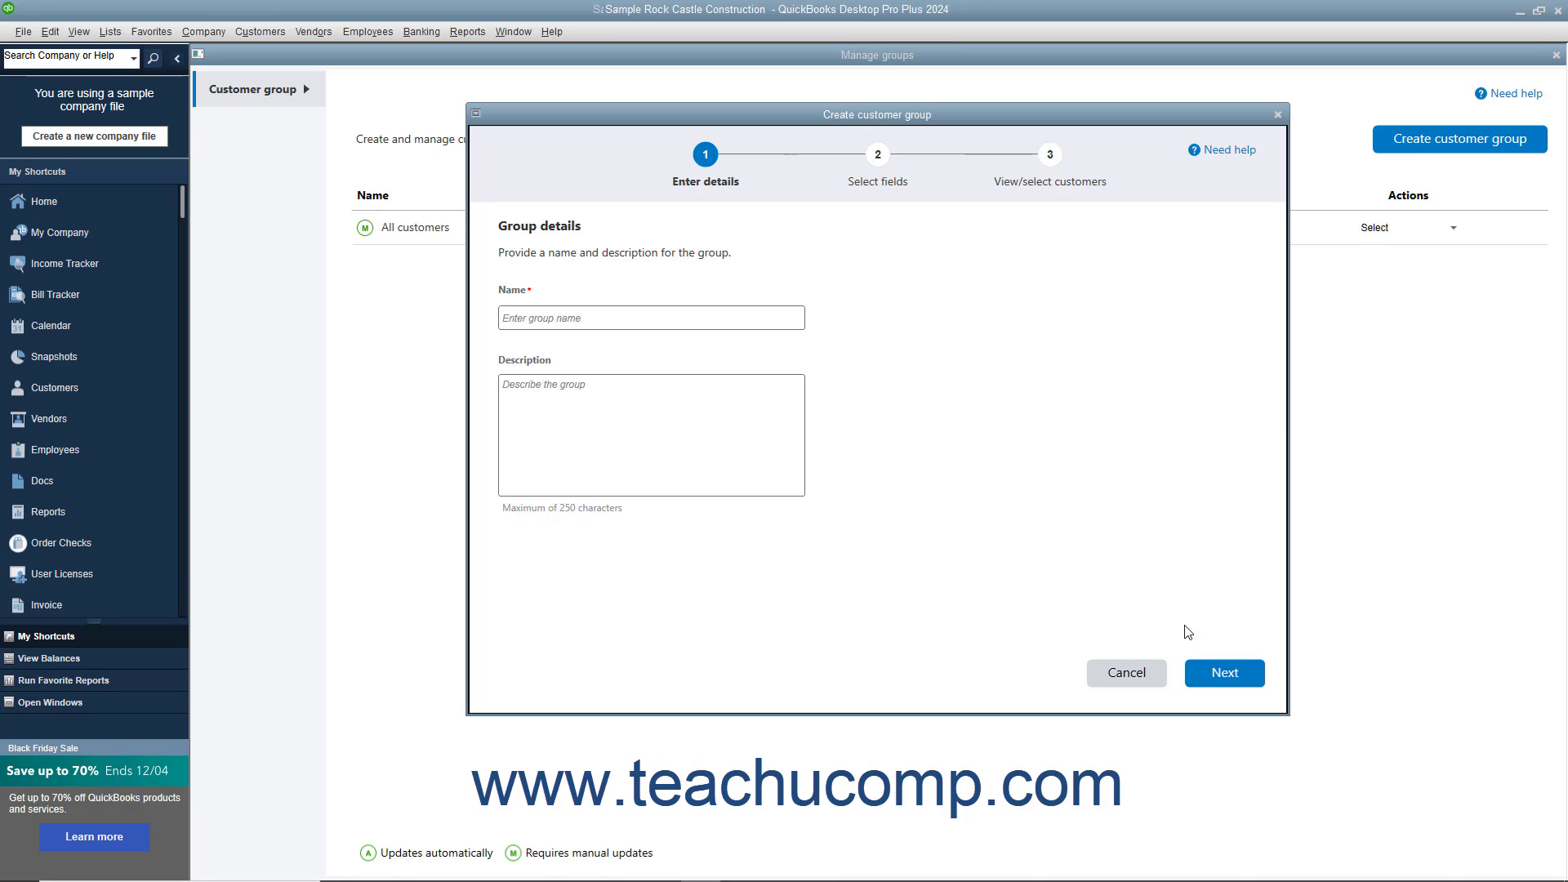
{"action": "left_click", "coordinate": [1141, 678]}
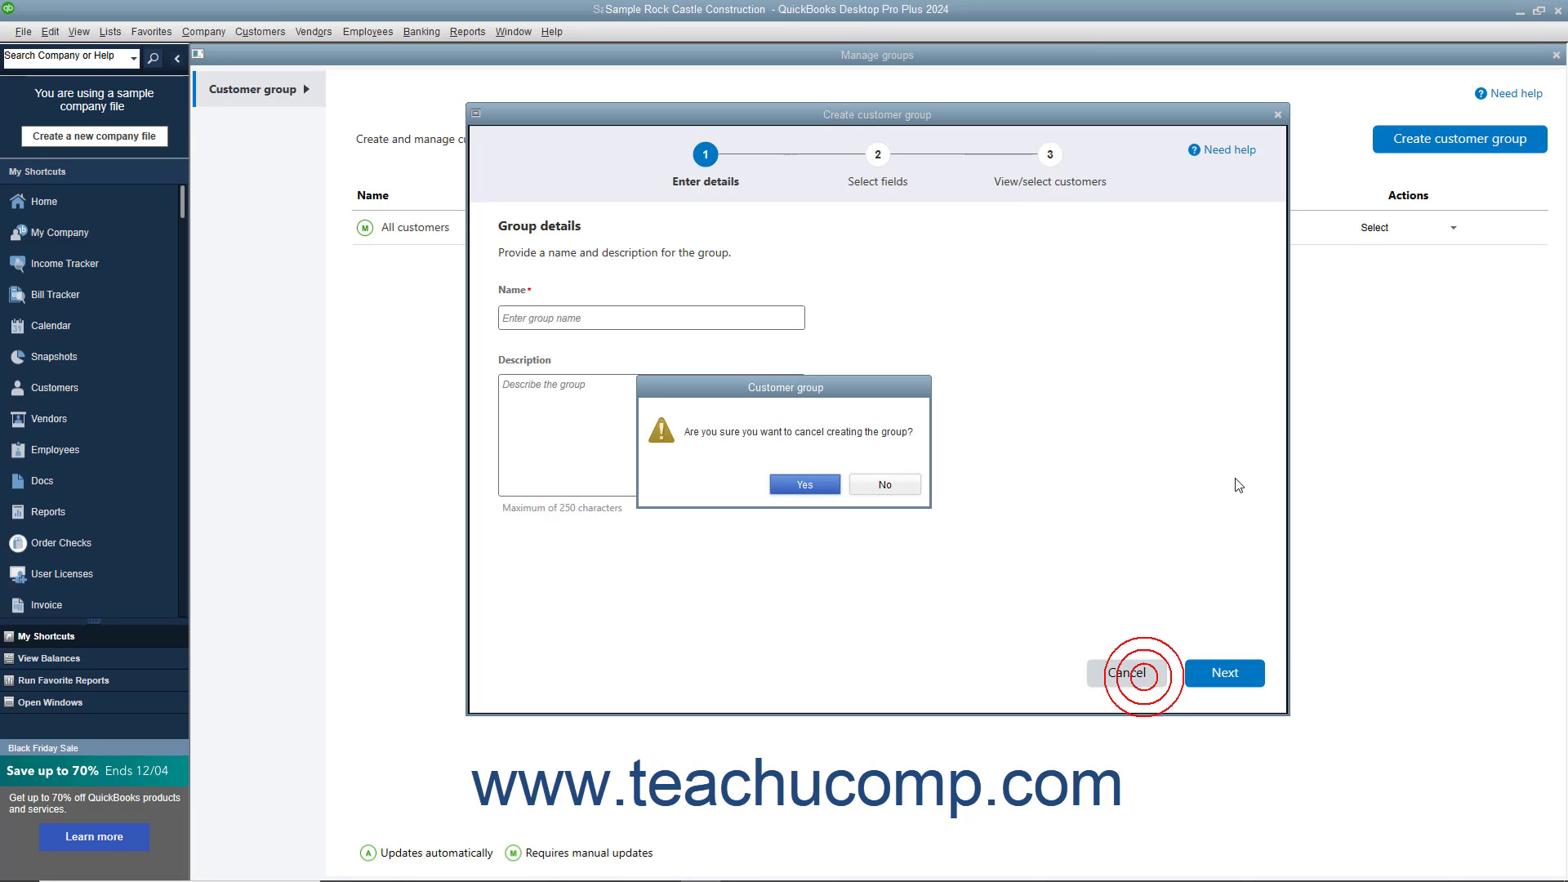
{"action": "left_click", "coordinate": [819, 488]}
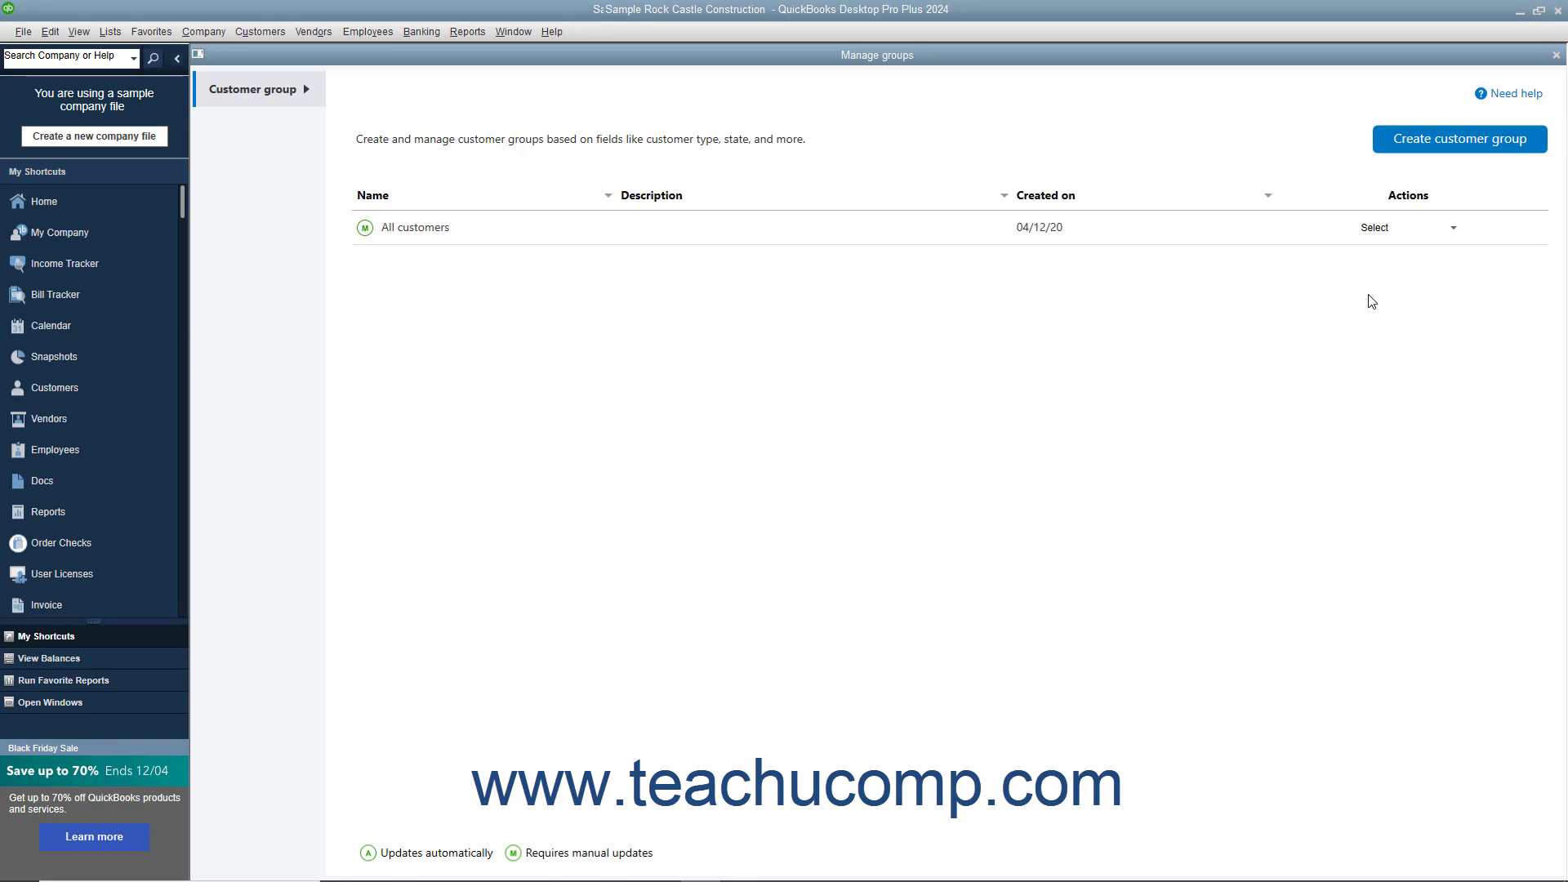
{"action": "left_click", "coordinate": [1557, 56]}
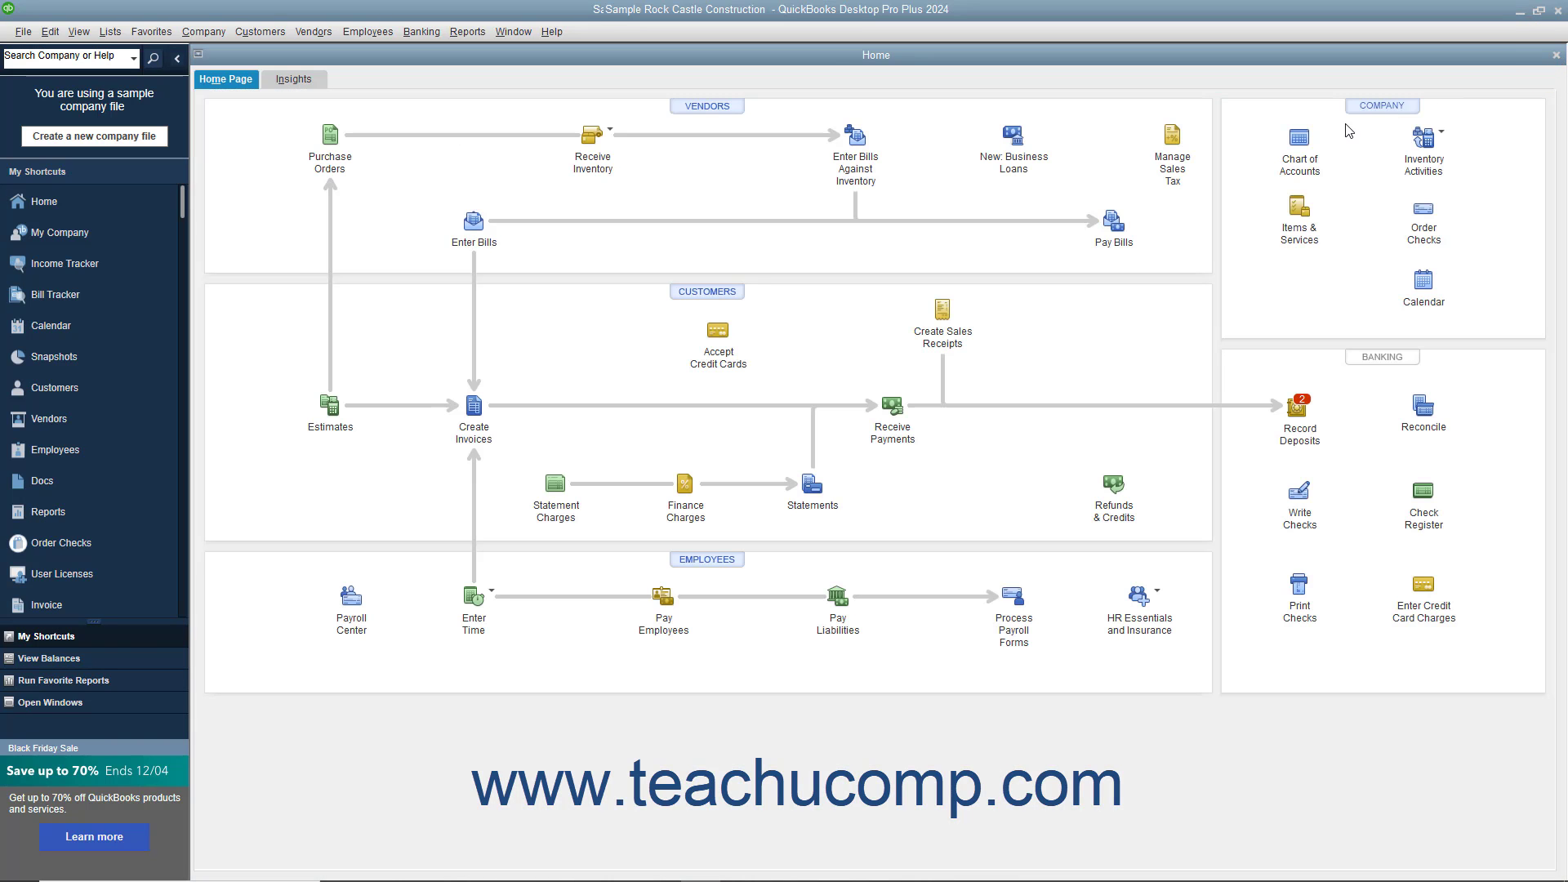